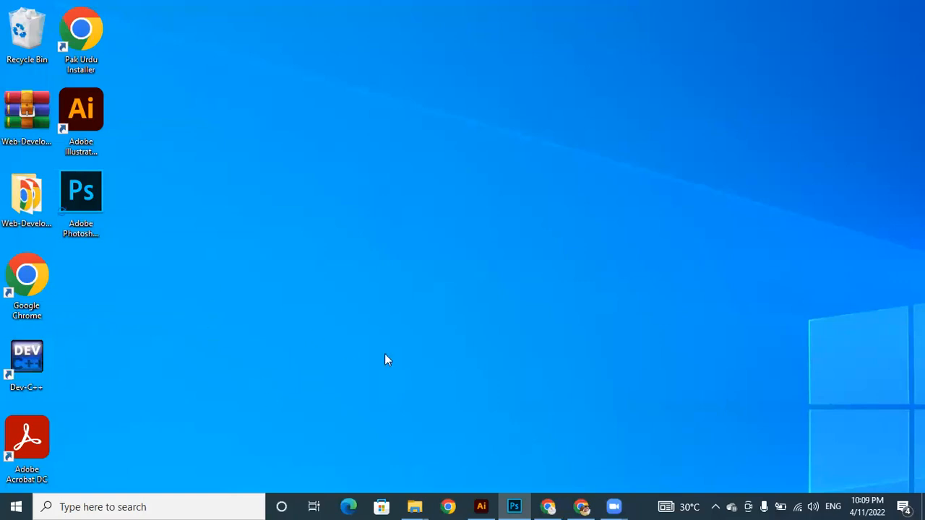
click(515, 506)
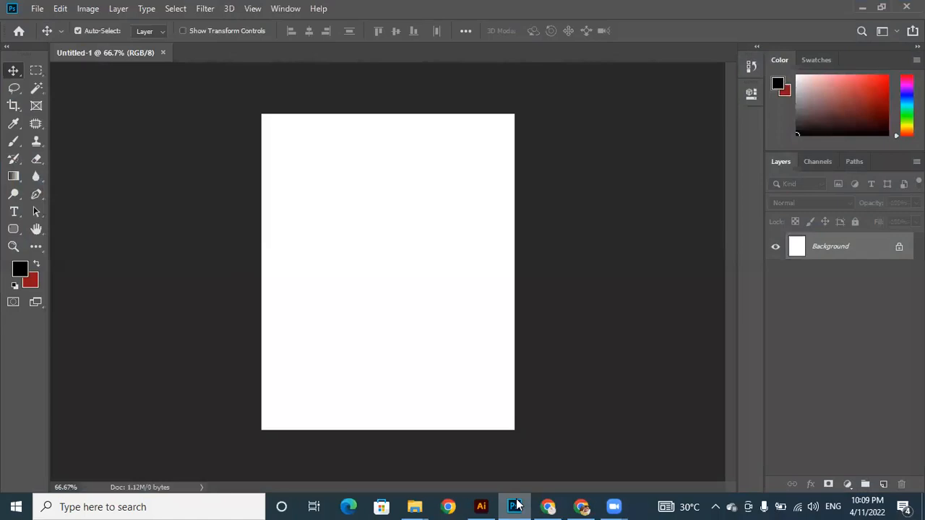
click(515, 505)
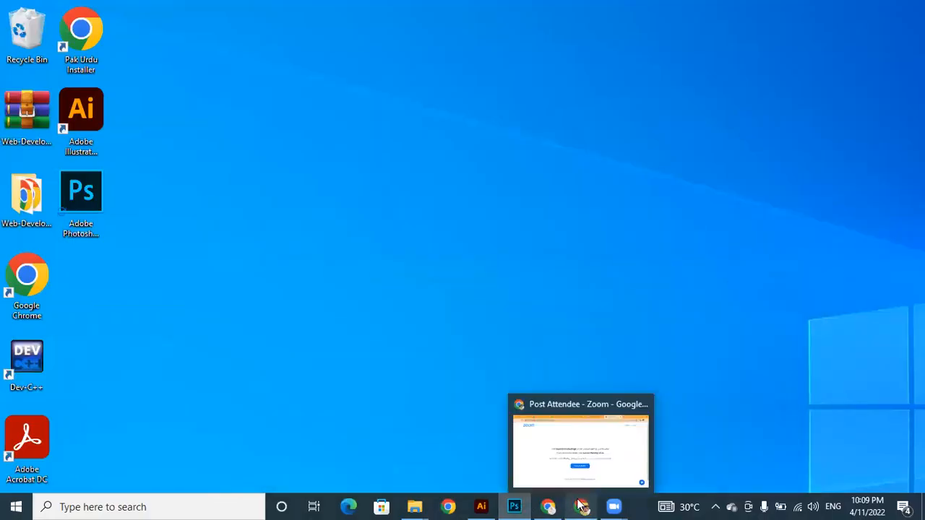
Switch to Chrome and examine the Attendance sheet's lecture marks, its Present, Absent and Average columns, and the first student's average formula.
mouse_move(549, 506)
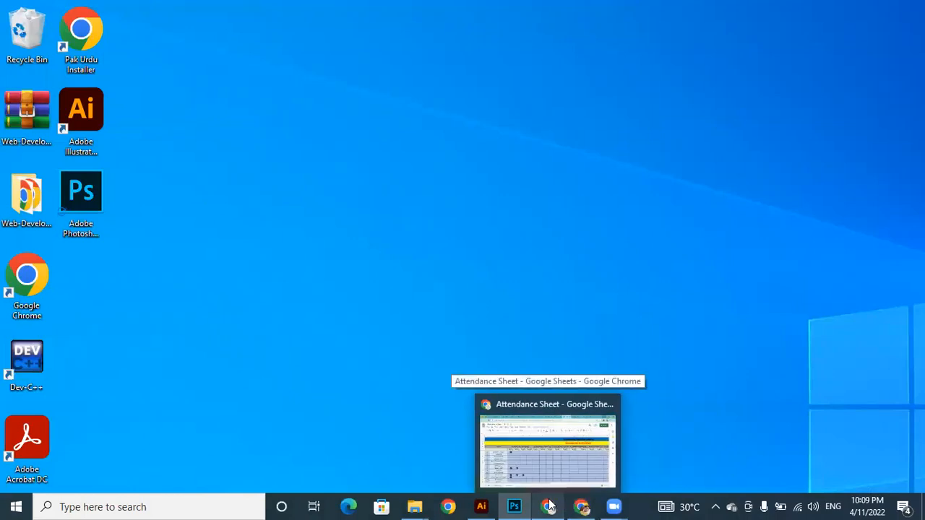
click(550, 506)
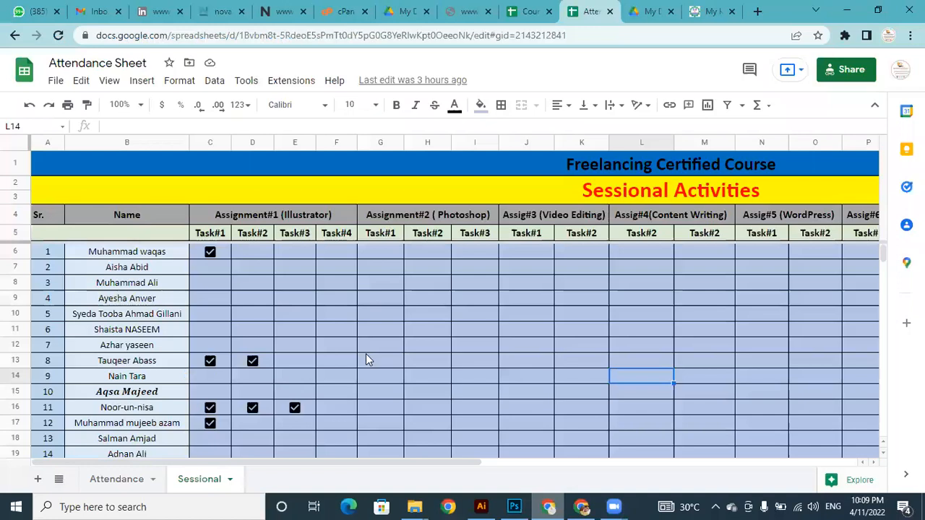
click(117, 480)
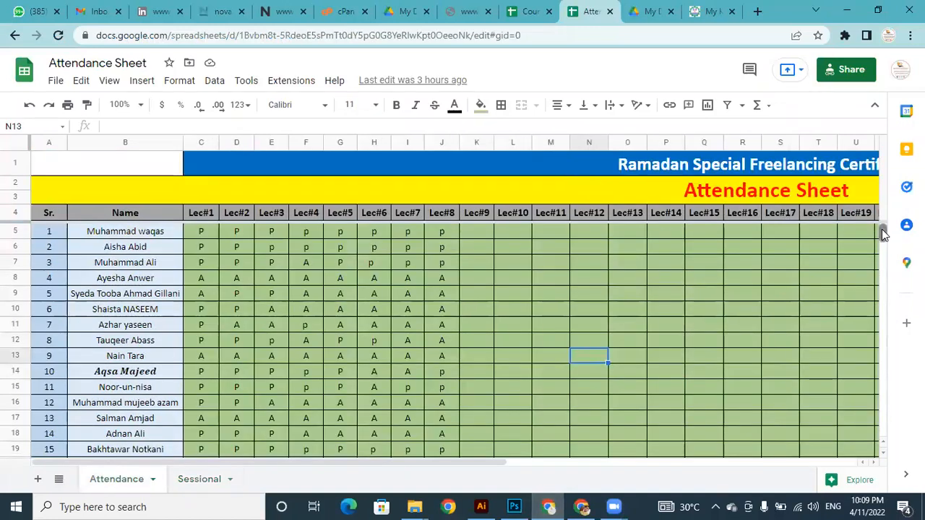
drag(881, 233, 885, 236)
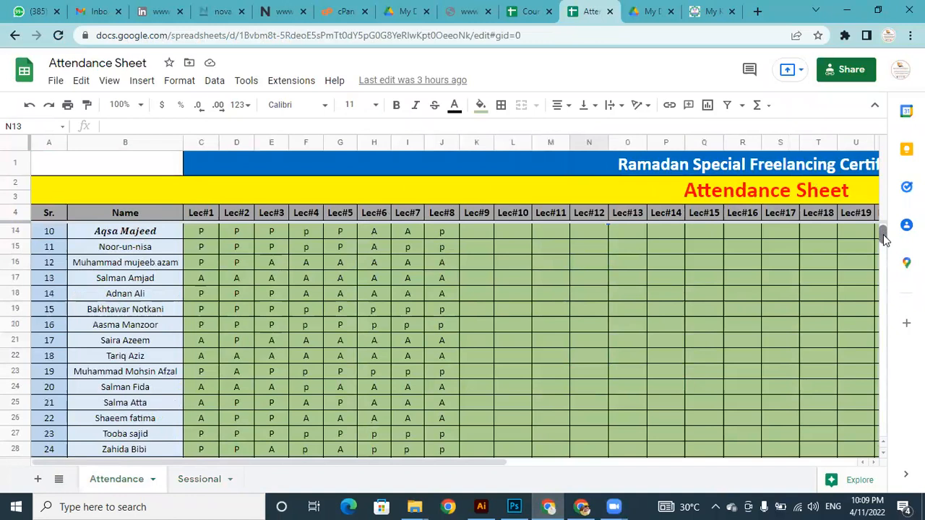
scroll(884, 231, up, 3)
drag(258, 469, 666, 469)
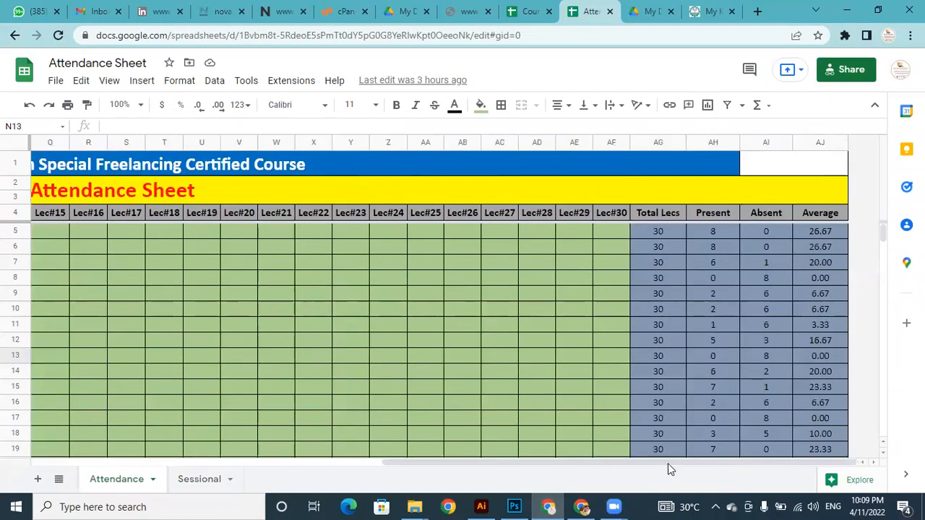
click(824, 231)
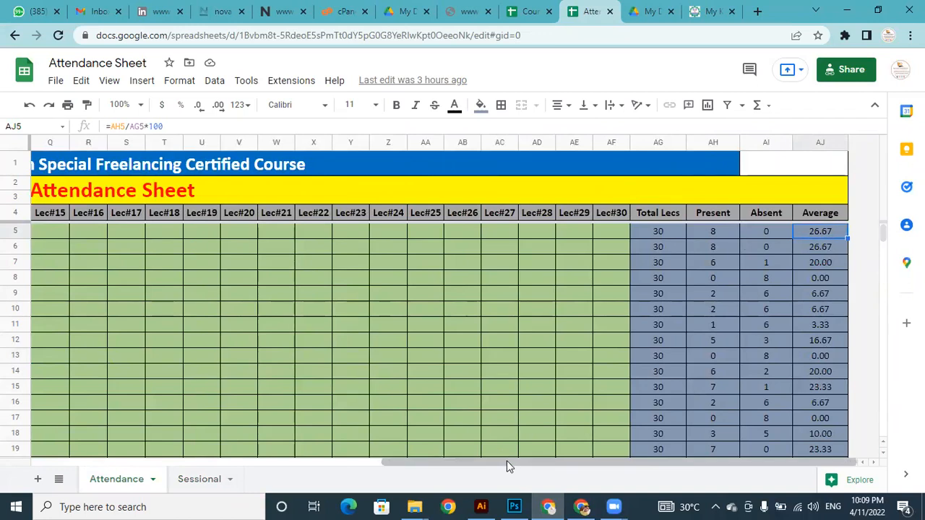
drag(508, 463, 108, 469)
Examine the students' completed assignment tasks on the Sessional sheet.
click(199, 480)
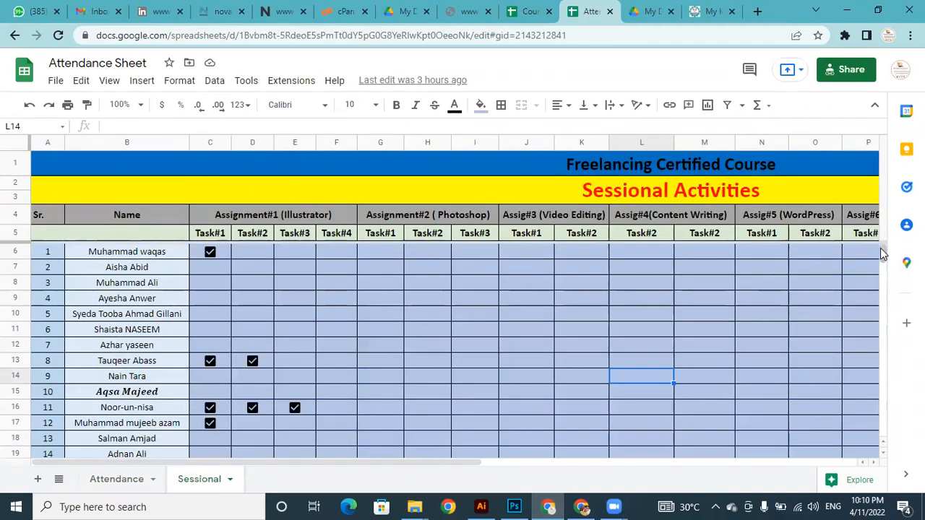
drag(883, 250, 885, 258)
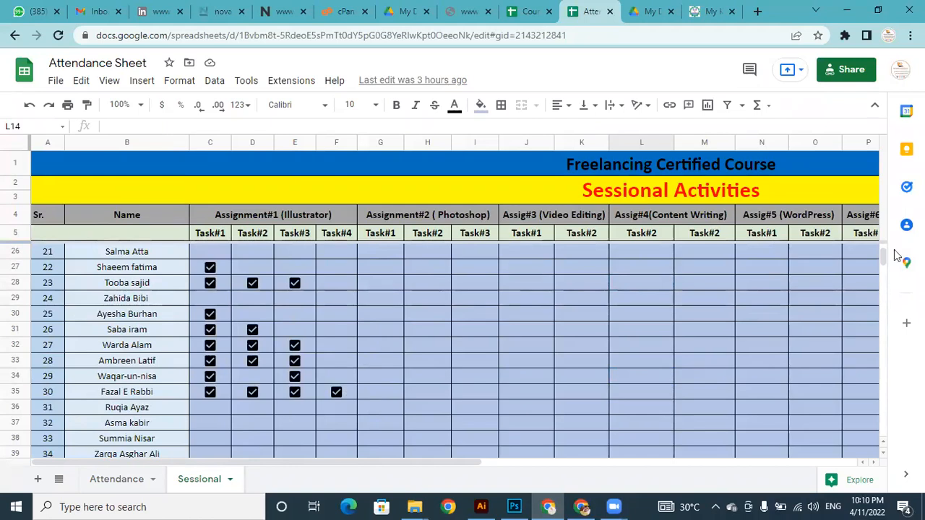
drag(885, 259, 884, 252)
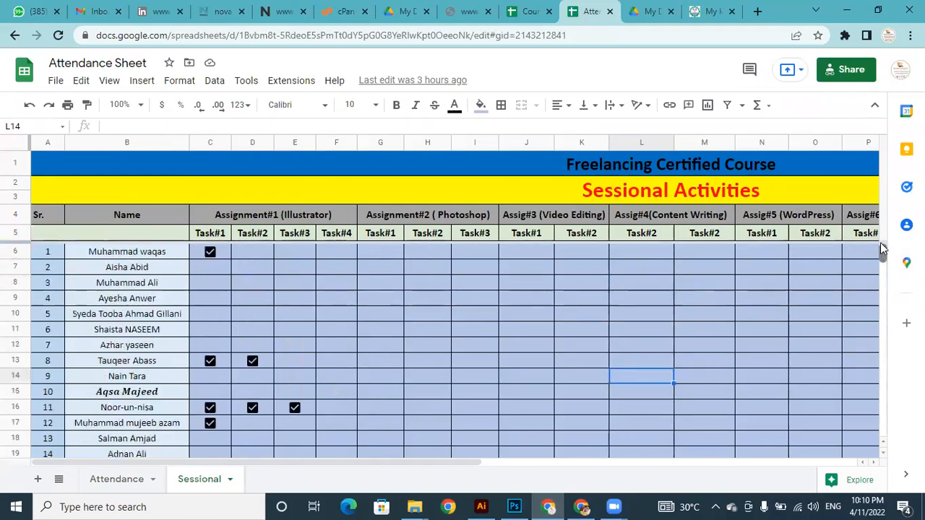
click(584, 342)
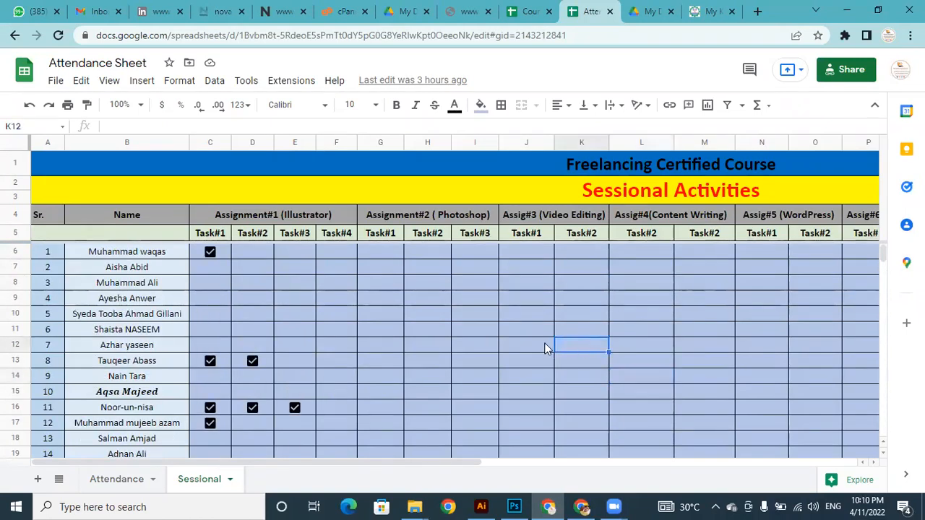
click(543, 343)
click(589, 347)
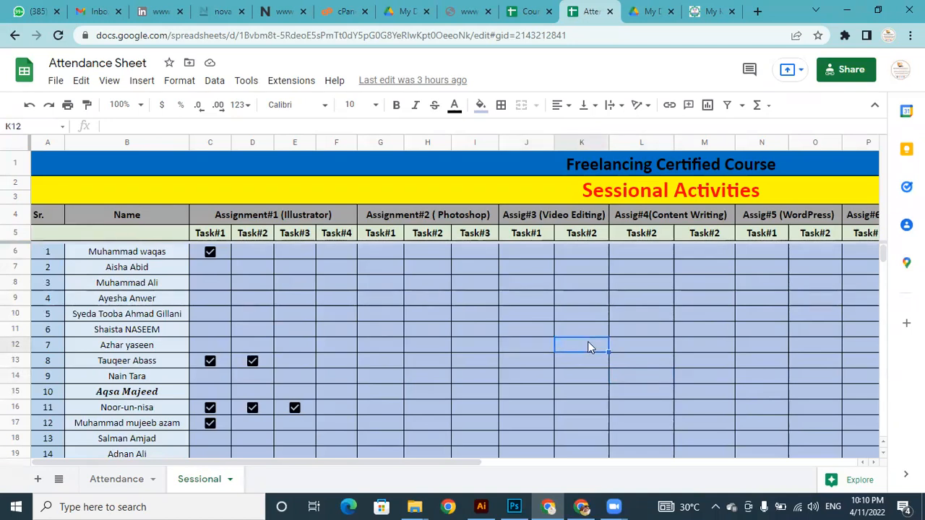
Return to the Attendance sheet and minimize the browser window.
click(128, 484)
click(203, 481)
click(116, 488)
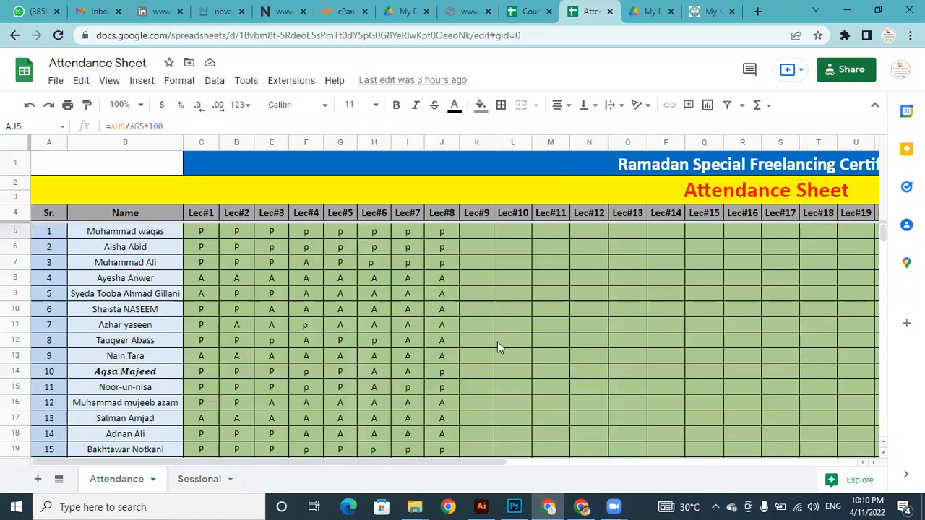
click(844, 8)
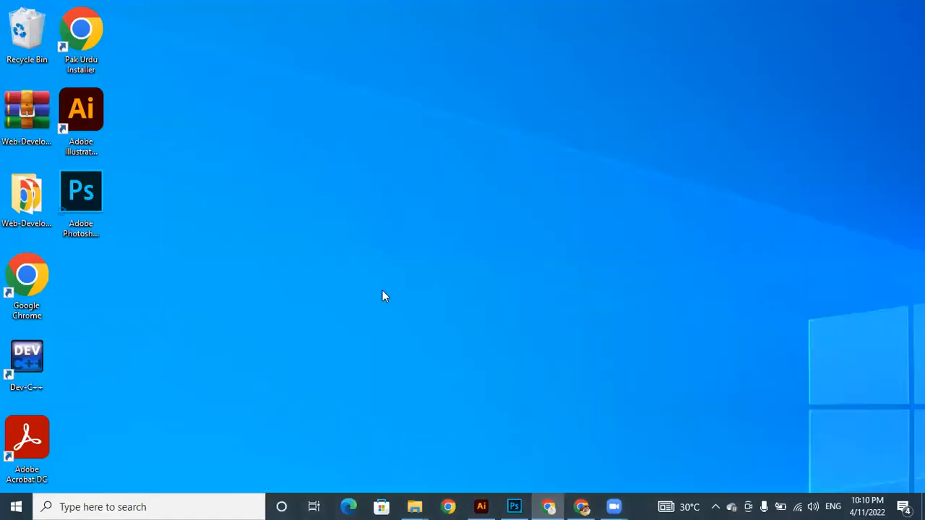
Switch to Photoshop and unlock the Background layer so it becomes a regular layer.
click(515, 506)
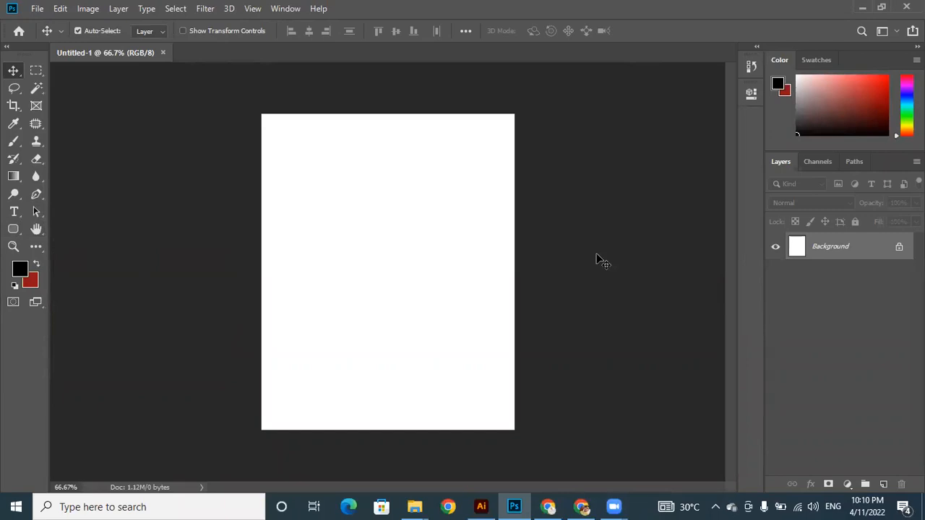
click(900, 248)
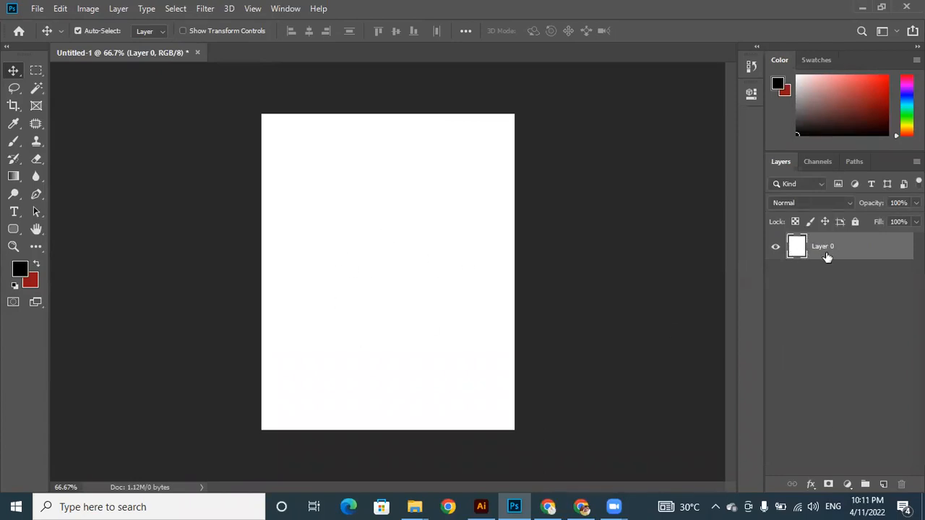
Draw a rectangle shape about 396 by 364 px in the upper half of the canvas with the Rectangle tool.
click(13, 230)
click(53, 229)
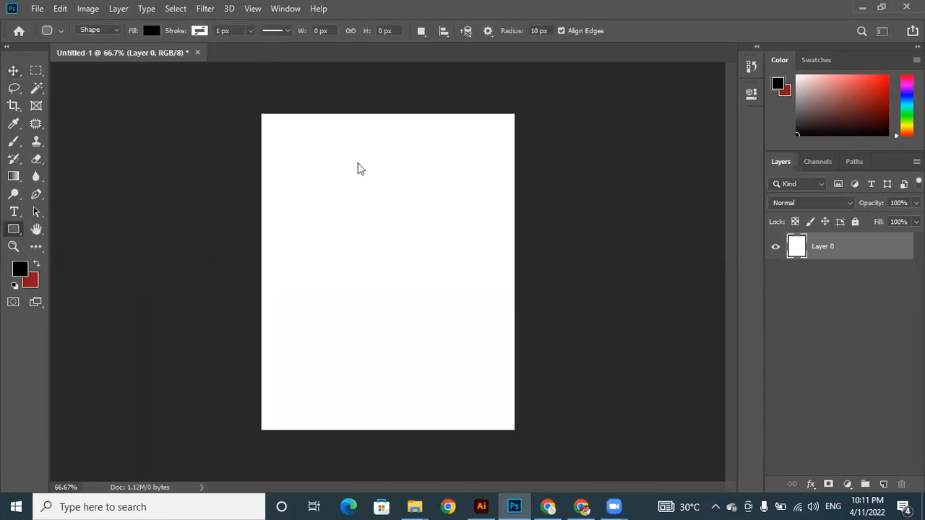
drag(290, 161, 470, 326)
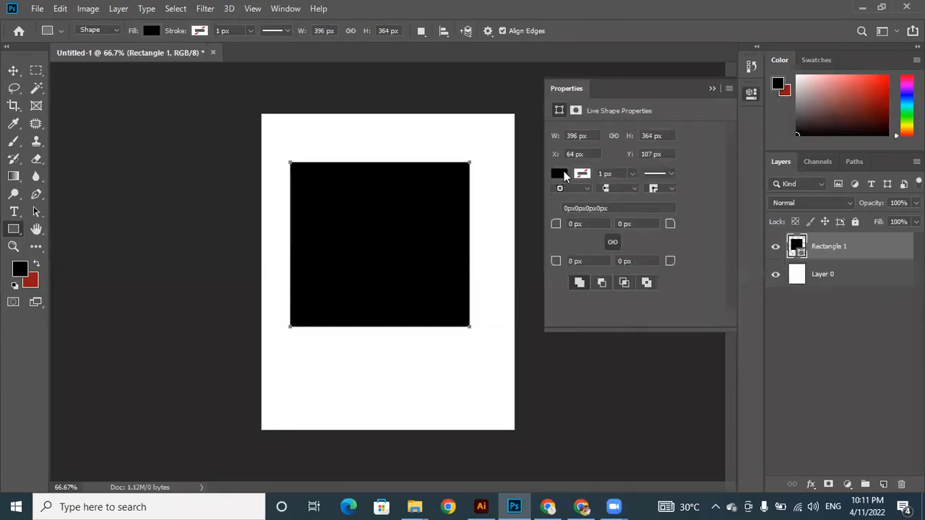
Fill the rectangle with blue and give it a green stroke about 23.79 px wide.
click(564, 171)
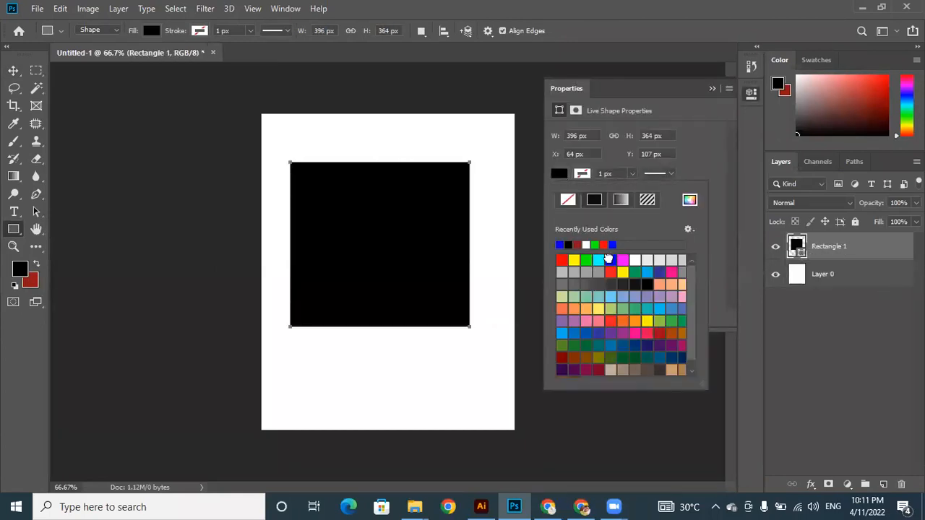
click(609, 259)
click(584, 173)
click(583, 174)
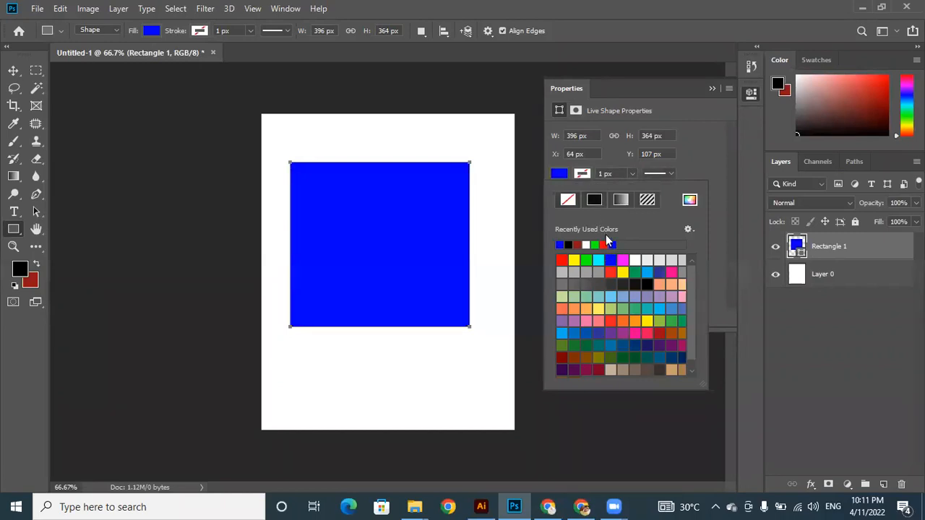
click(586, 259)
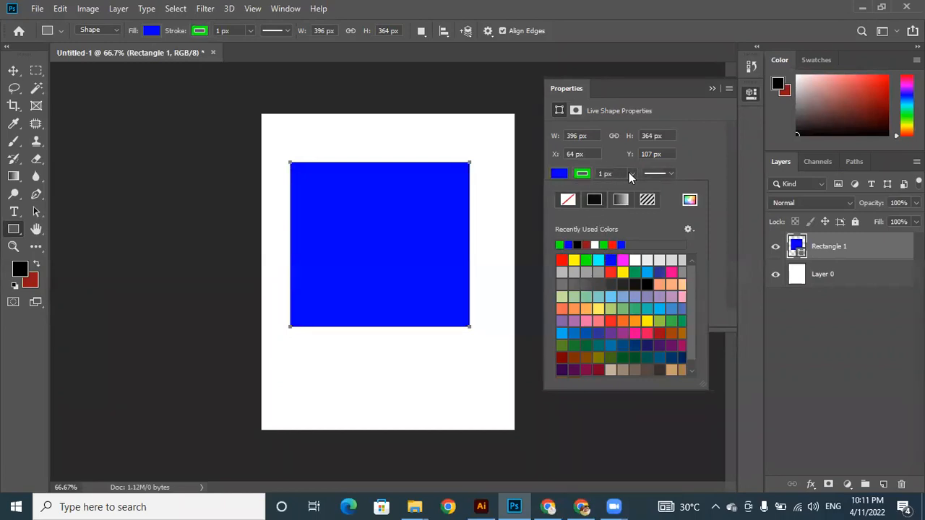
click(631, 174)
mouse_move(630, 189)
mouse_down()
mouse_move(641, 190)
mouse_move(632, 190)
mouse_up()
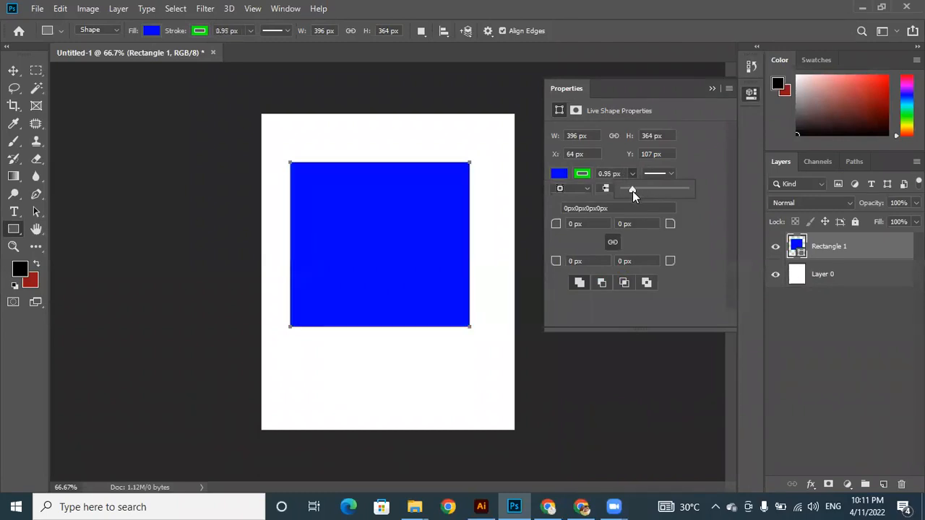
click(712, 88)
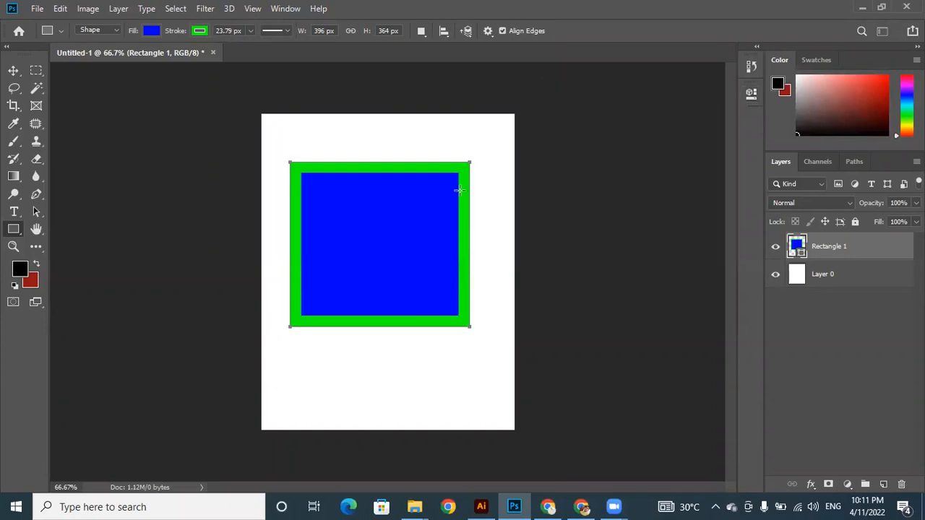
Move the blue rectangle slightly down and to the right on the canvas, and delete it.
click(13, 70)
drag(368, 234, 387, 267)
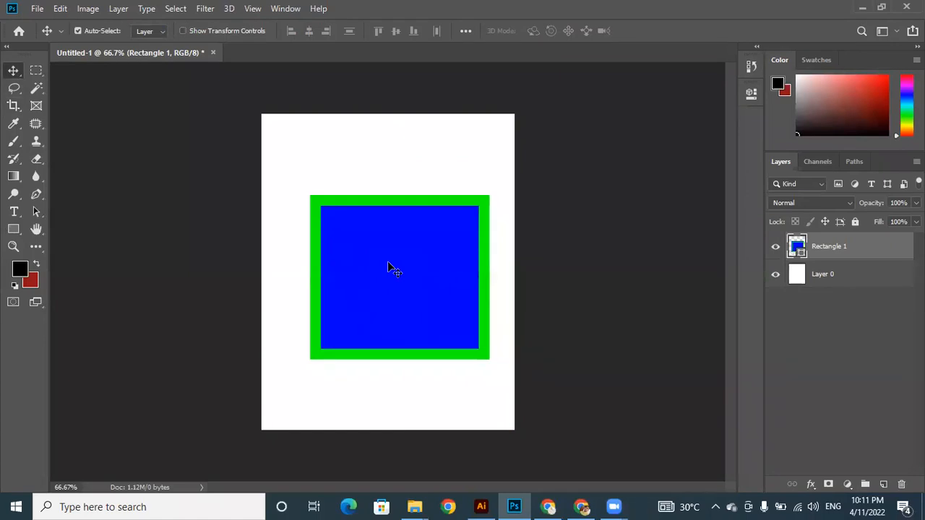
key(Delete)
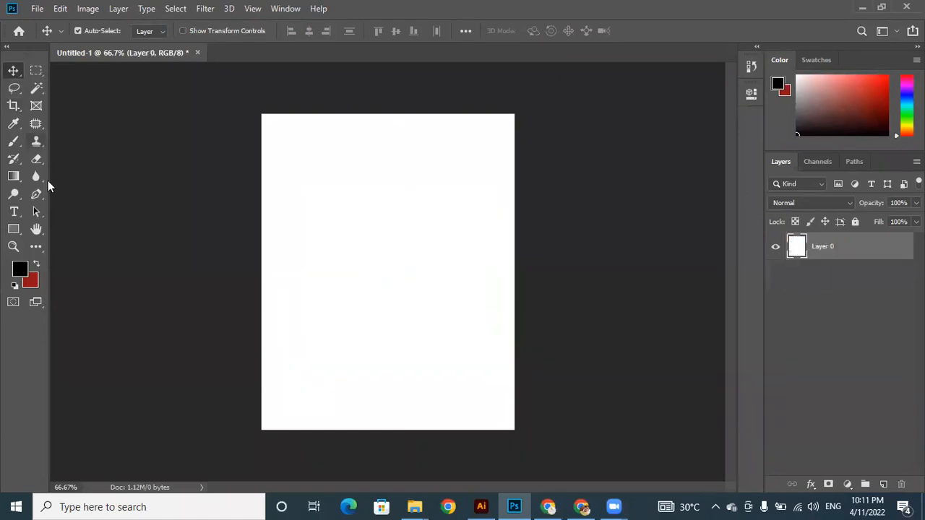
right_click(11, 70)
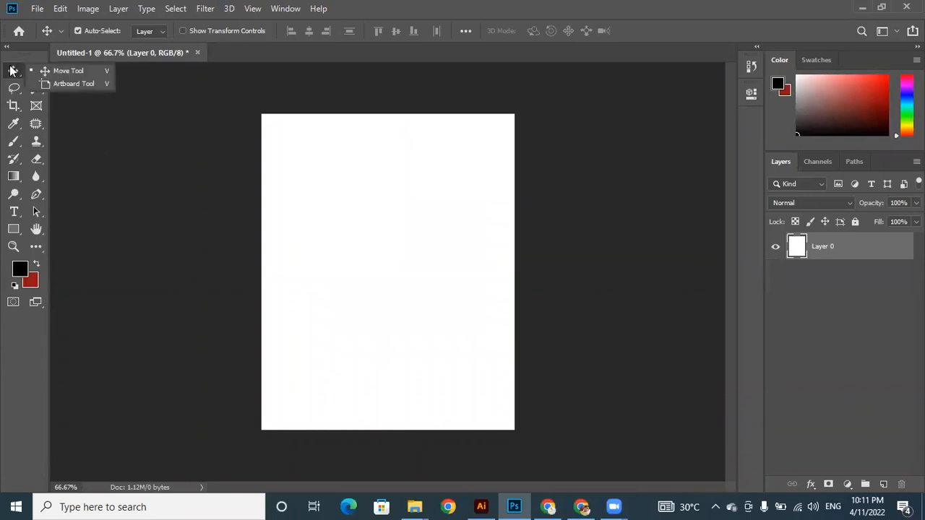
click(71, 71)
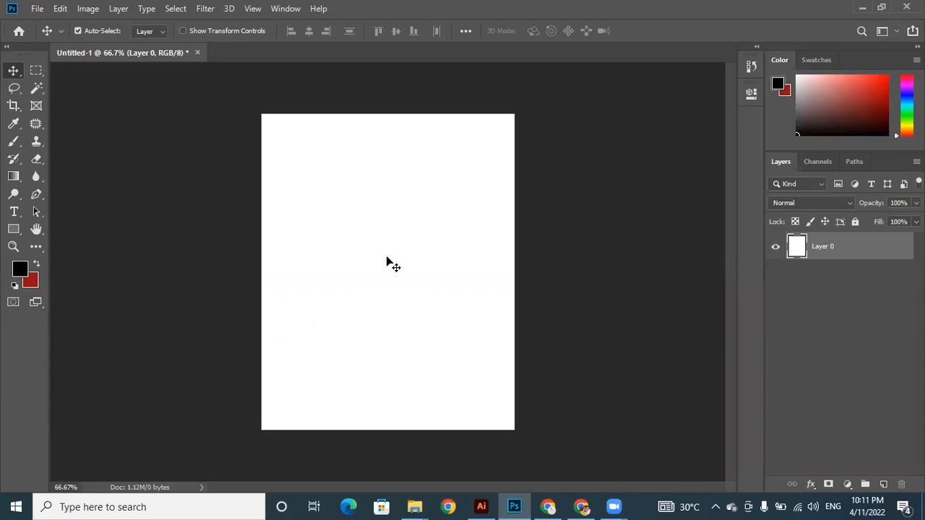
mouse_move(344, 177)
mouse_down()
mouse_move(394, 211)
mouse_move(322, 198)
mouse_move(324, 270)
mouse_move(361, 186)
mouse_move(343, 176)
mouse_up()
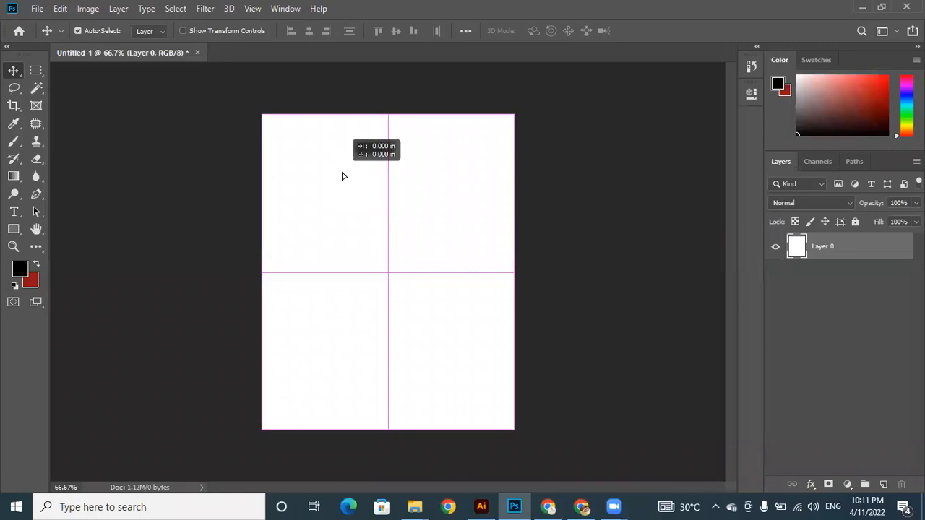
drag(344, 176, 342, 173)
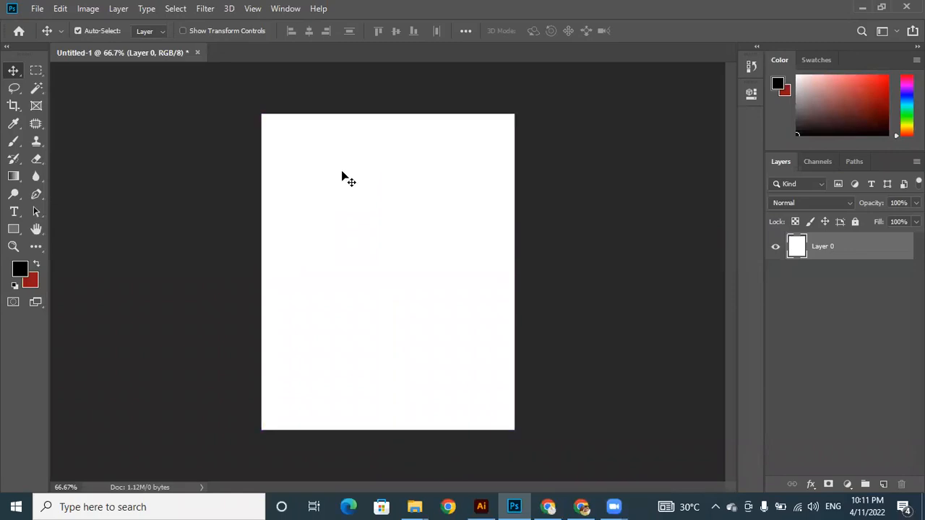
click(253, 8)
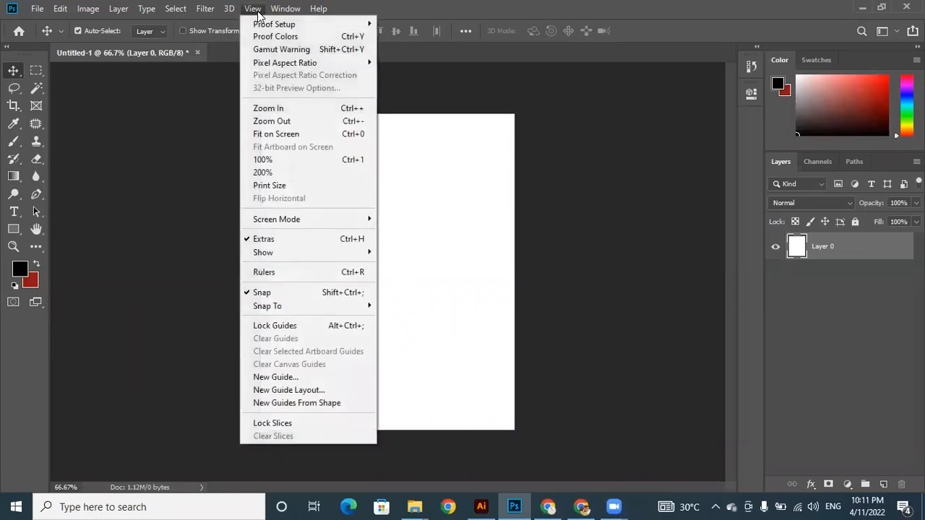
click(258, 15)
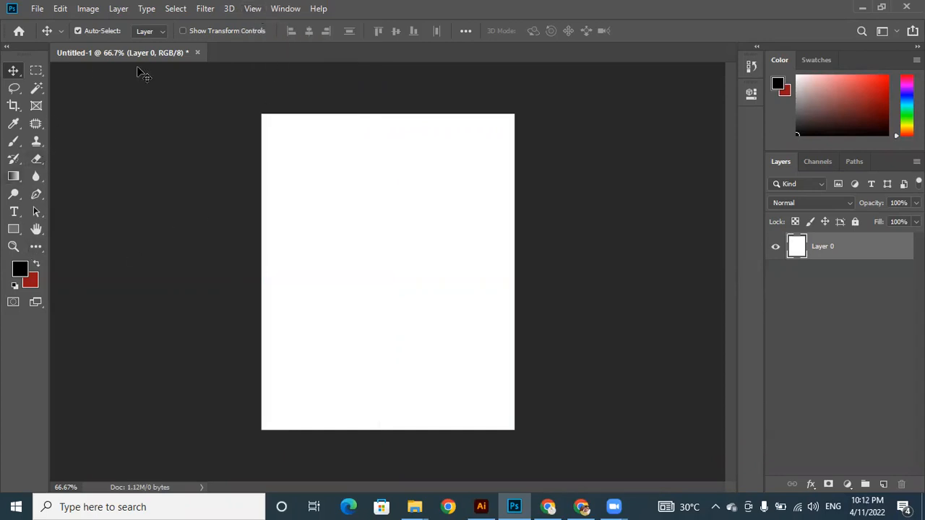
Select a rectangular area in the upper part of the canvas with the Rectangular Marquee tool.
click(38, 71)
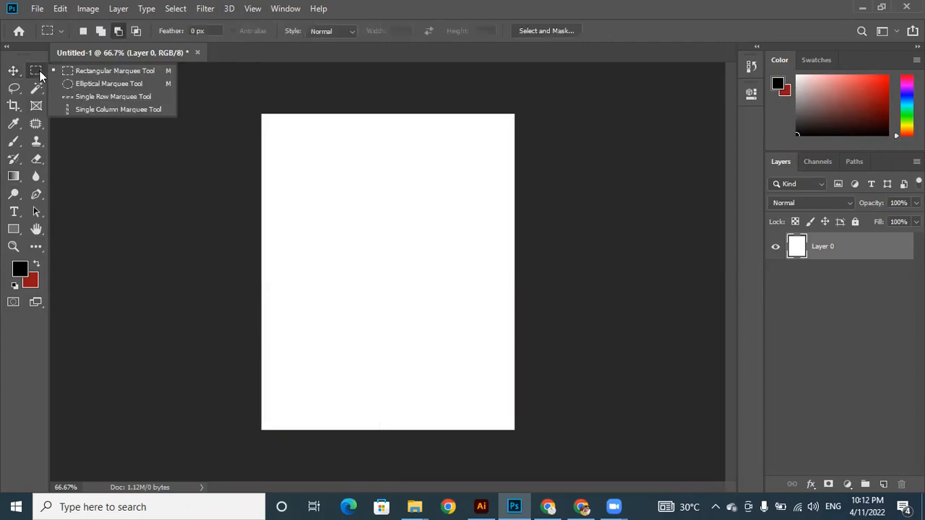
click(36, 72)
click(79, 73)
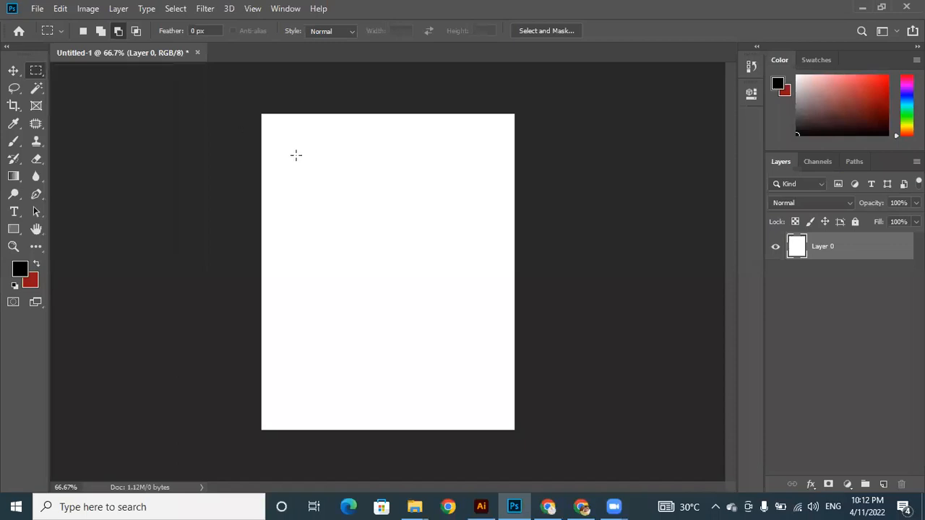
drag(288, 151, 433, 279)
Swap the foreground and background colours repeatedly, ending with dark red as foreground and black as background.
click(34, 265)
click(34, 266)
click(34, 265)
click(34, 266)
click(34, 265)
click(37, 263)
click(37, 263)
click(37, 263)
click(37, 263)
click(37, 263)
click(37, 263)
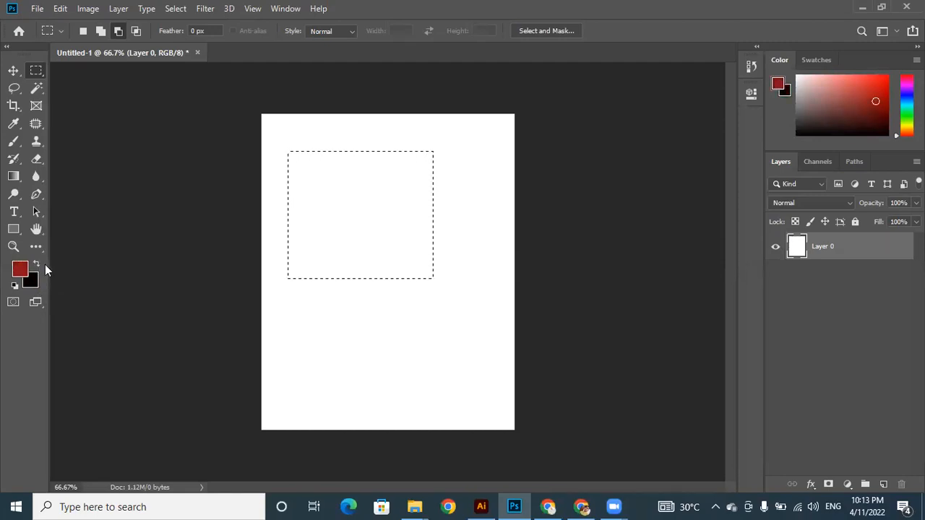
Toggle the foreground and background colours back and forth between dark red and black, finishing with dark red in the foreground.
click(37, 263)
click(37, 263)
click(37, 263)
click(37, 263)
click(37, 264)
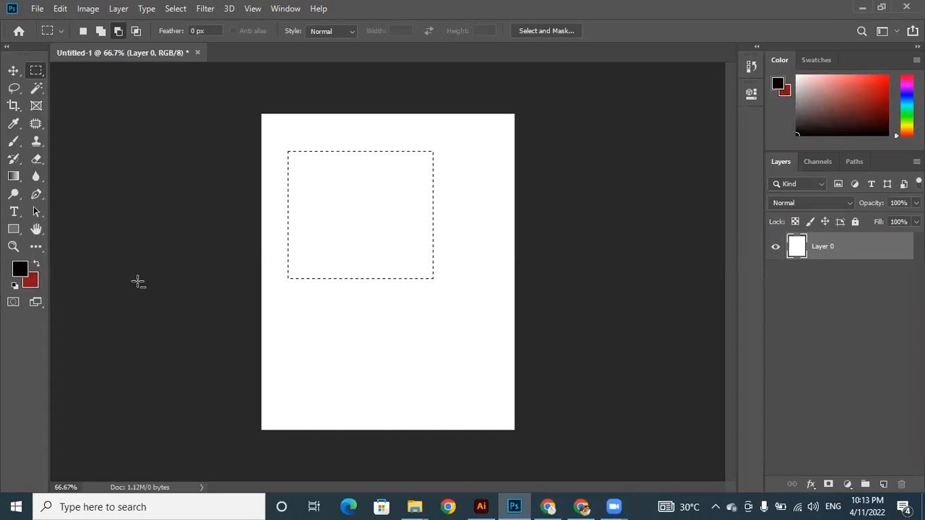
key(x)
key(x)
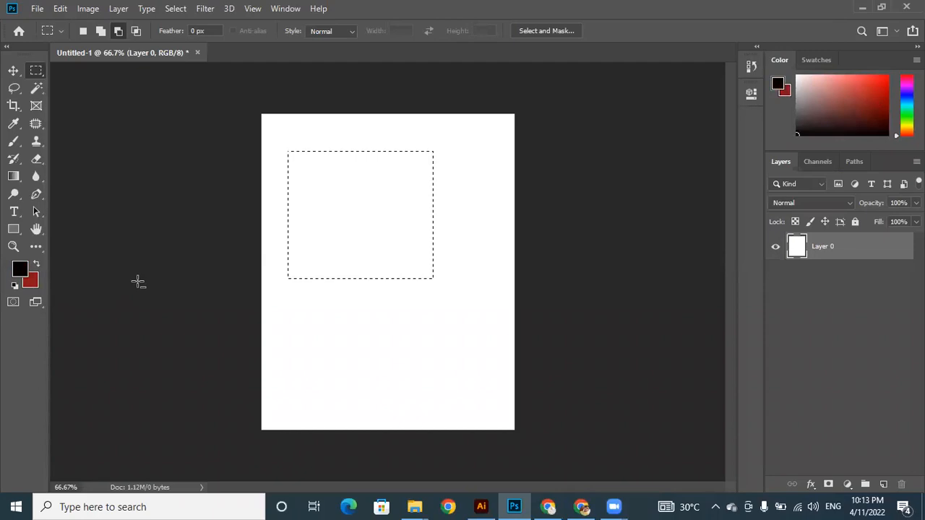
key(x)
key(x)
key(x)
key(x)
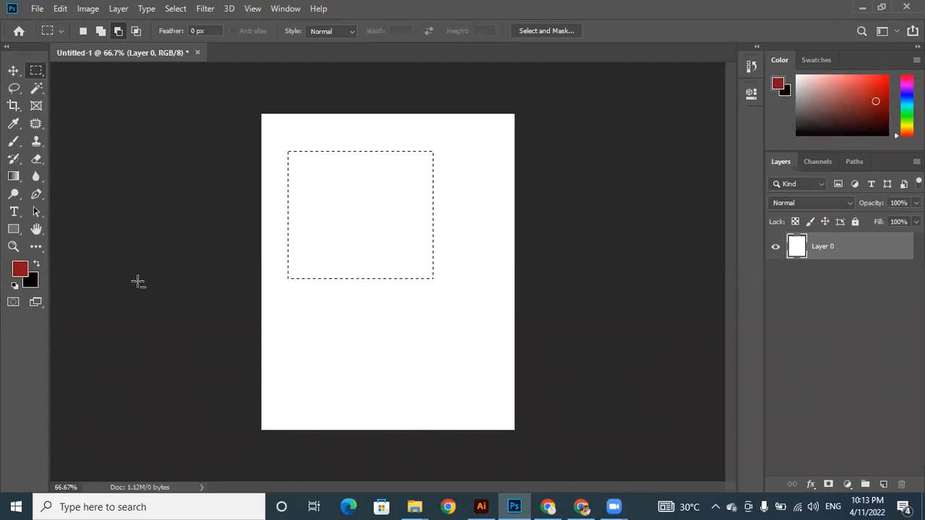
key(x)
key(x)
key(x)
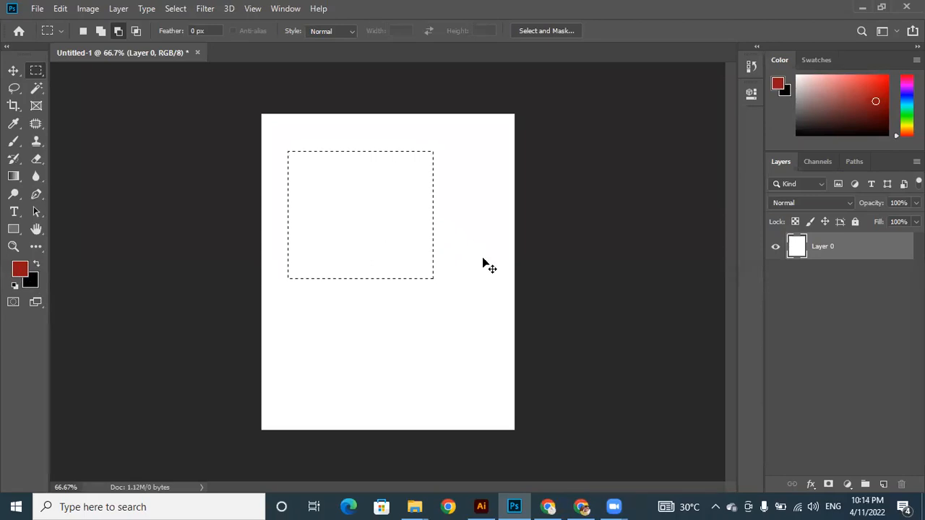
Fill the rectangular selection with the black background colour and refill it with the dark red foreground colour.
key(ctrl+BackSpace)
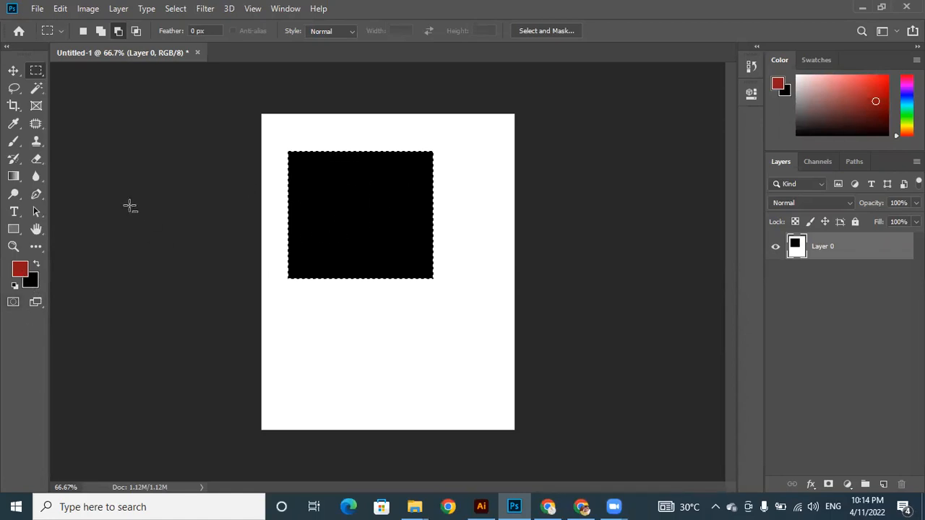
key(alt+BackSpace)
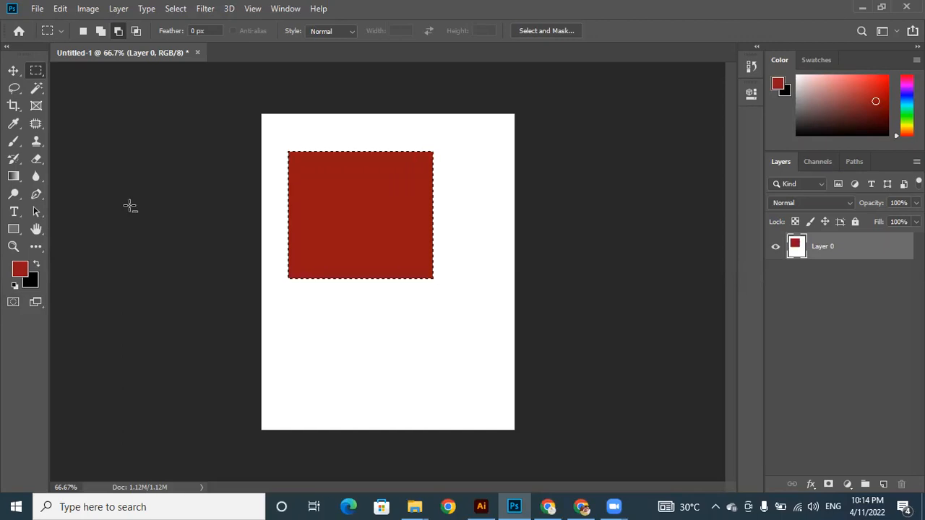
Change the foreground colour to a bright green and fill the rectangular selection with it.
click(20, 271)
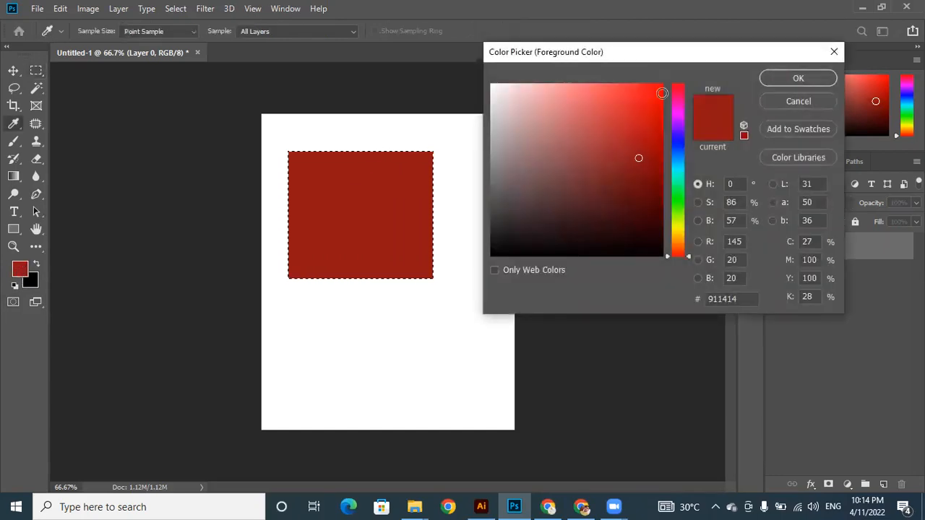
click(679, 192)
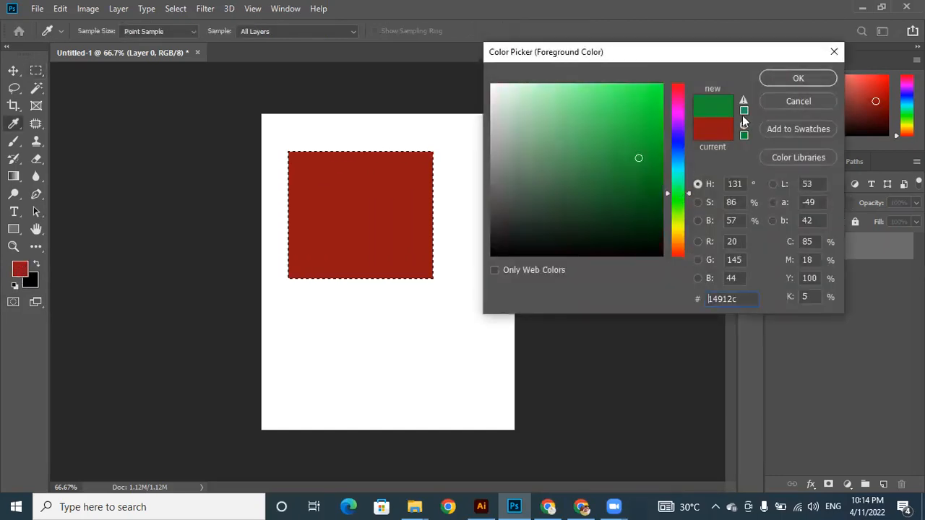
click(655, 99)
click(797, 78)
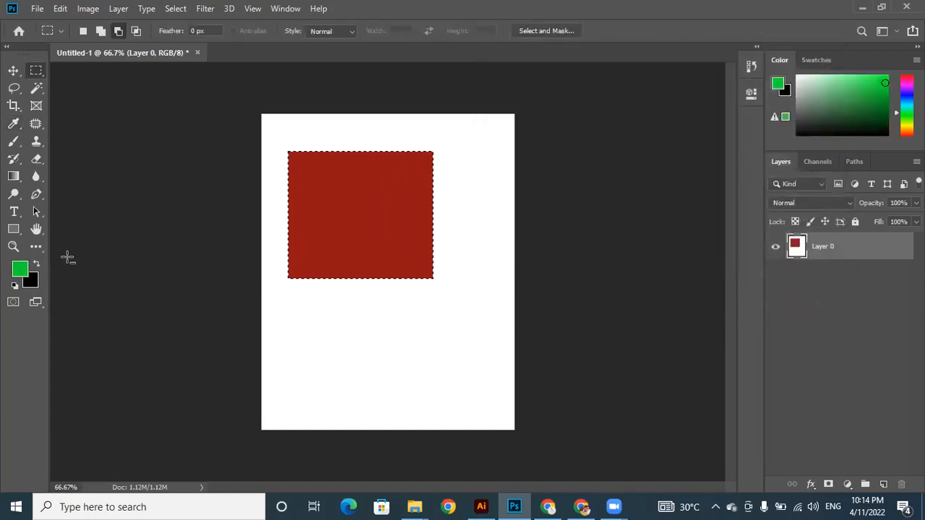
key(alt+BackSpace)
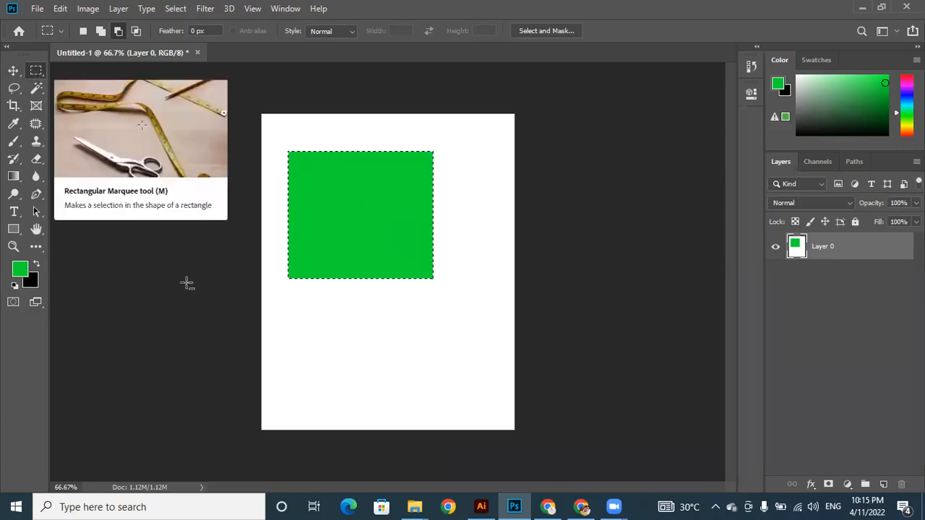
Undo the rectangle's colour fills and its selection to leave the canvas blank.
key(ctrl+z)
key(ctrl+z)
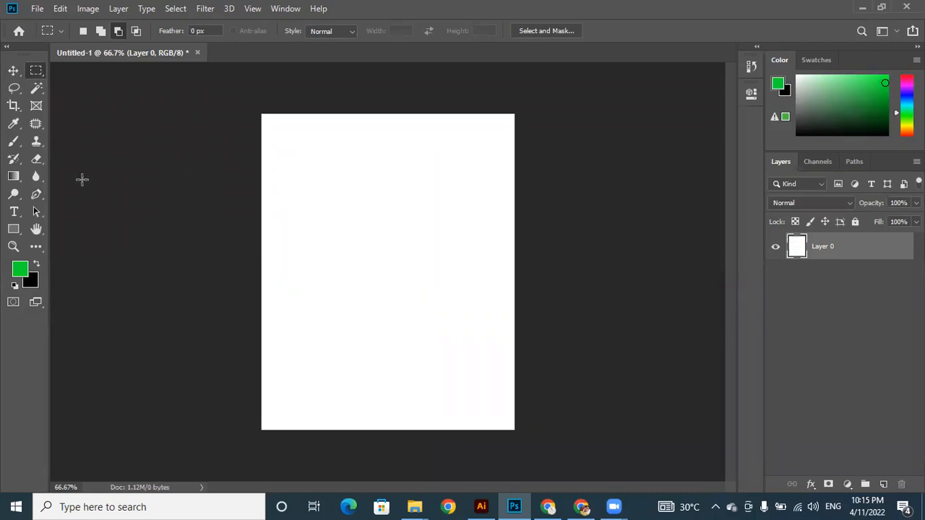
Fill a large Elliptical Marquee selection with green and black in turn, and undo the fills and the selection.
right_click(36, 79)
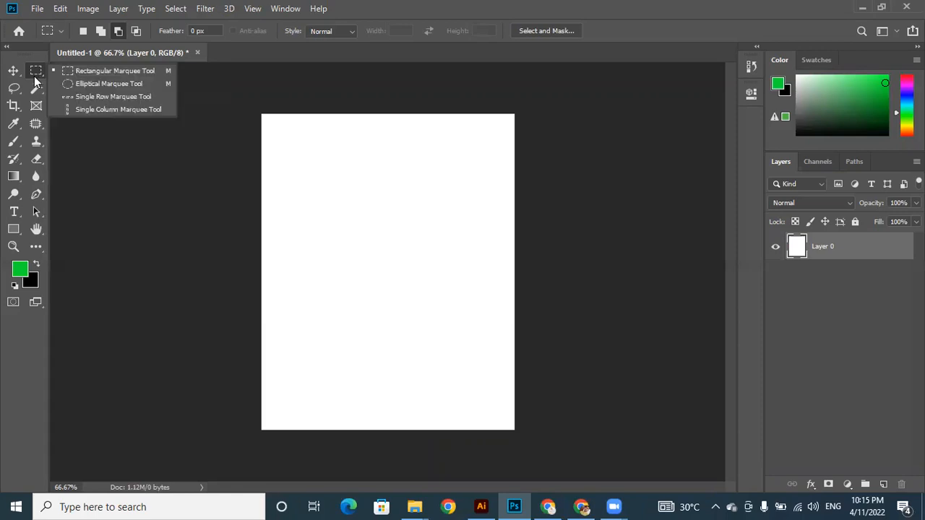
click(84, 85)
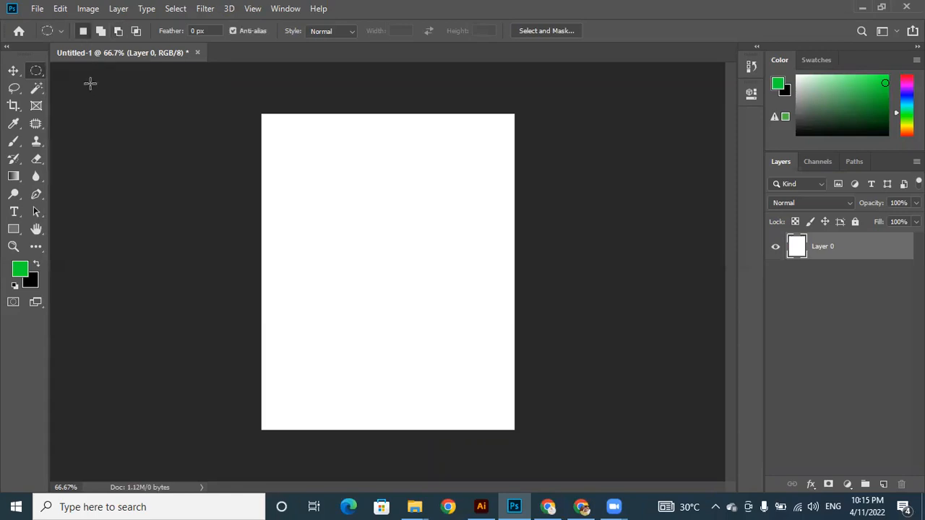
drag(303, 152, 480, 339)
key(alt+BackSpace)
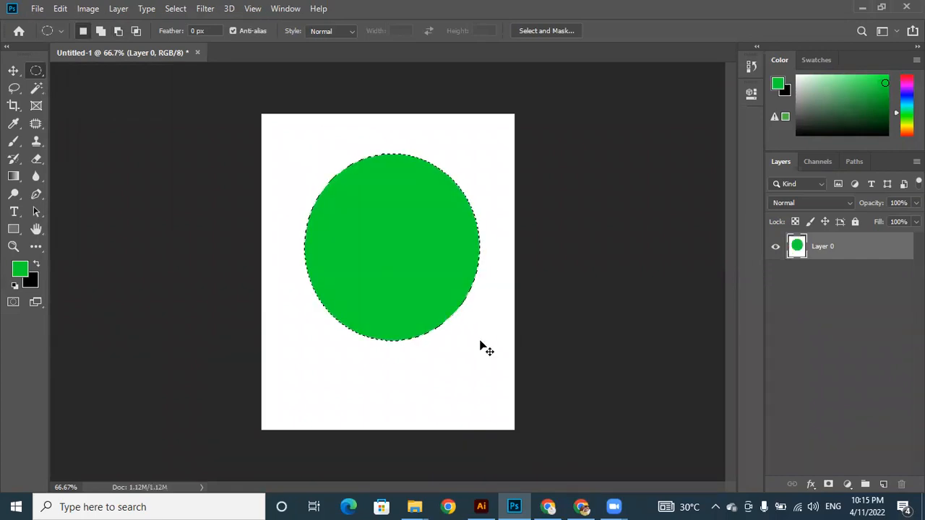
key(ctrl+BackSpace)
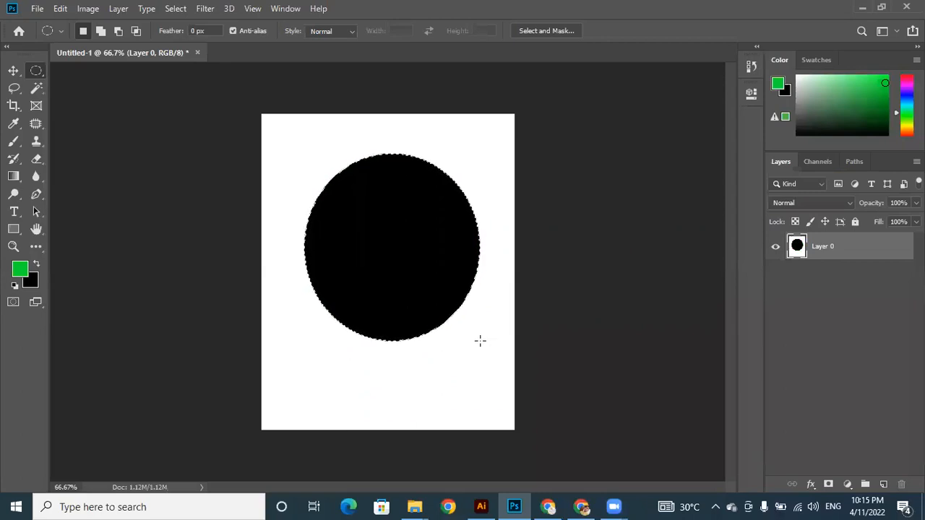
key(ctrl+z)
key(ctrl+z)
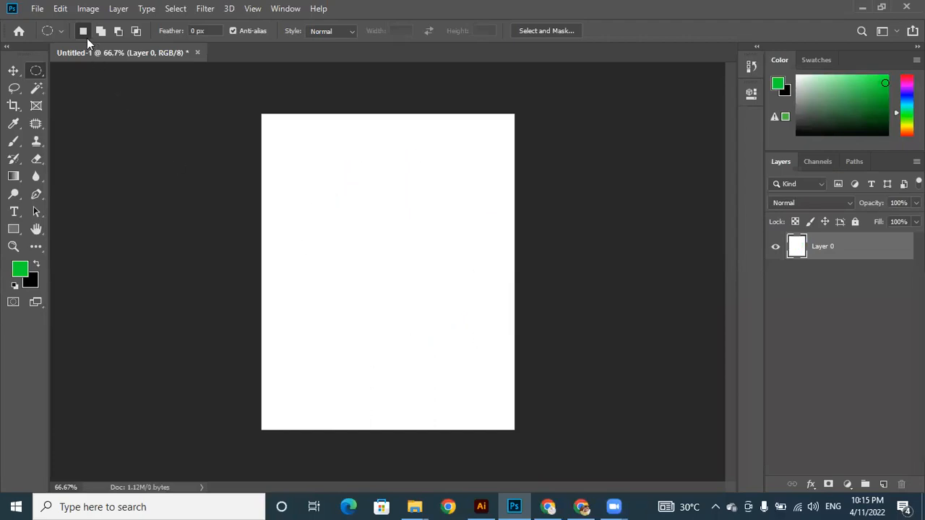
Activate the Rectangular Marquee tool and set it to New selection mode.
click(62, 30)
click(62, 31)
right_click(44, 70)
click(67, 70)
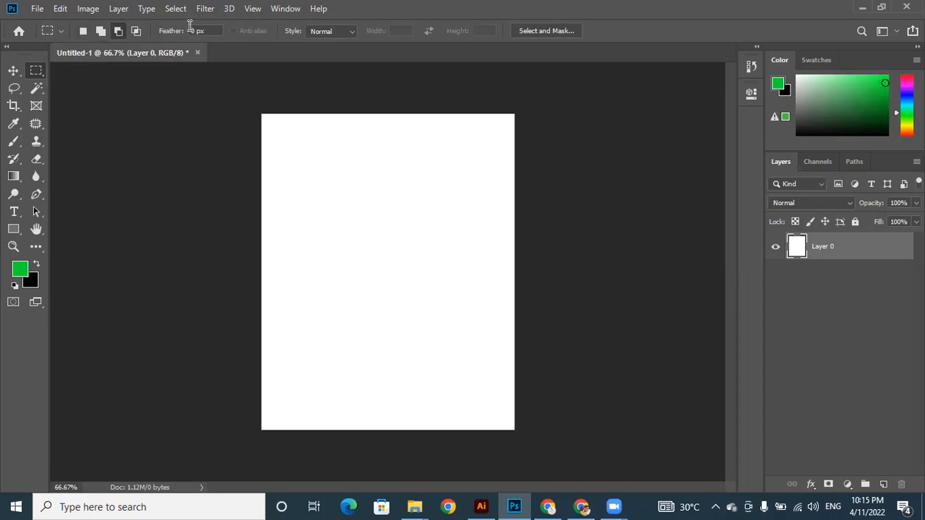
click(83, 32)
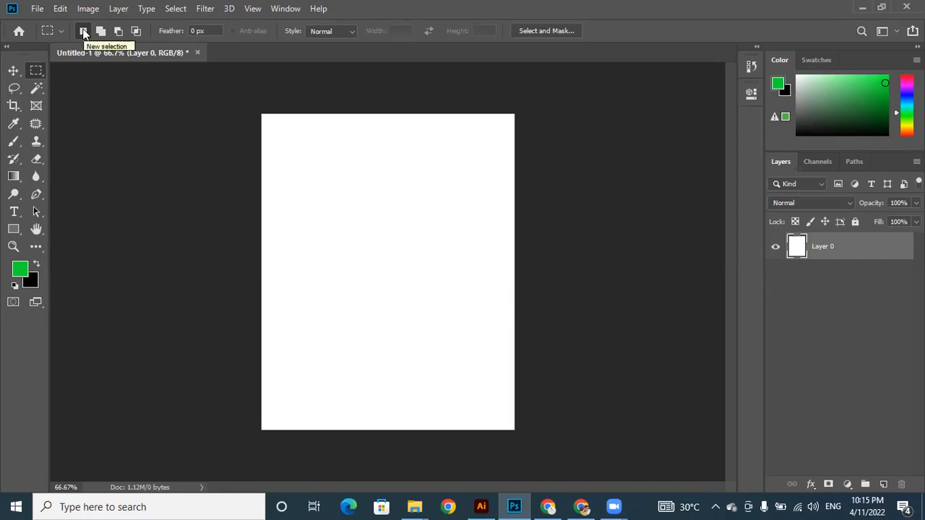
right_click(36, 72)
click(65, 72)
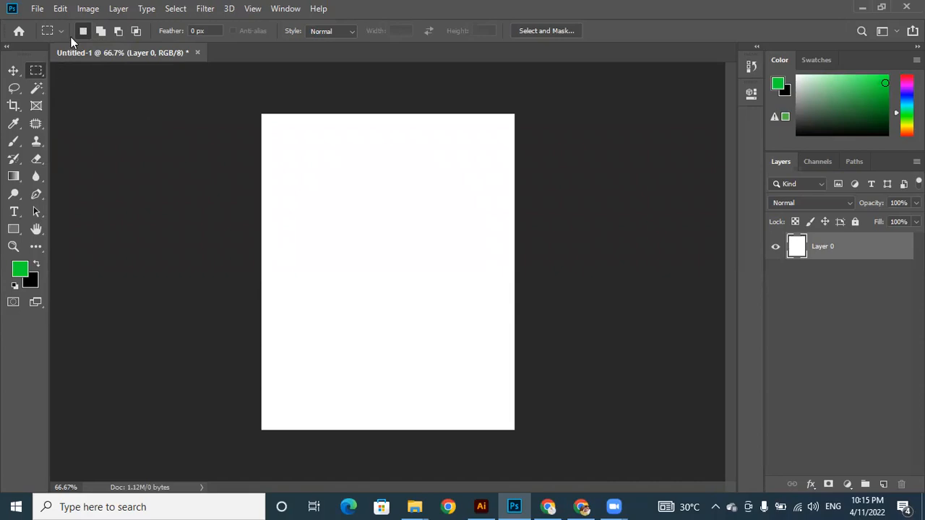
Select a rectangle in the upper part of the canvas, fill it with green and black in turn, and clear it.
drag(277, 131, 448, 264)
key(alt+BackSpace)
key(ctrl+BackSpace)
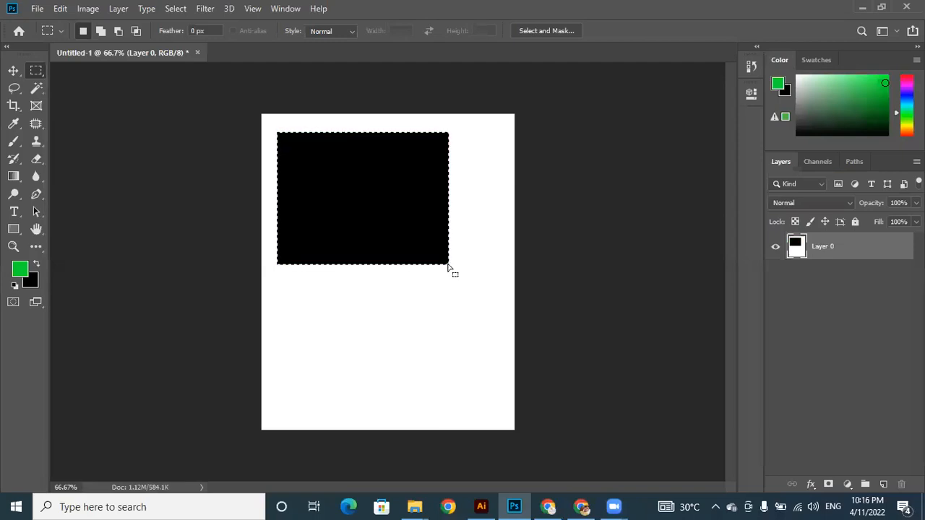
key(ctrl+i)
key(ctrl+d)
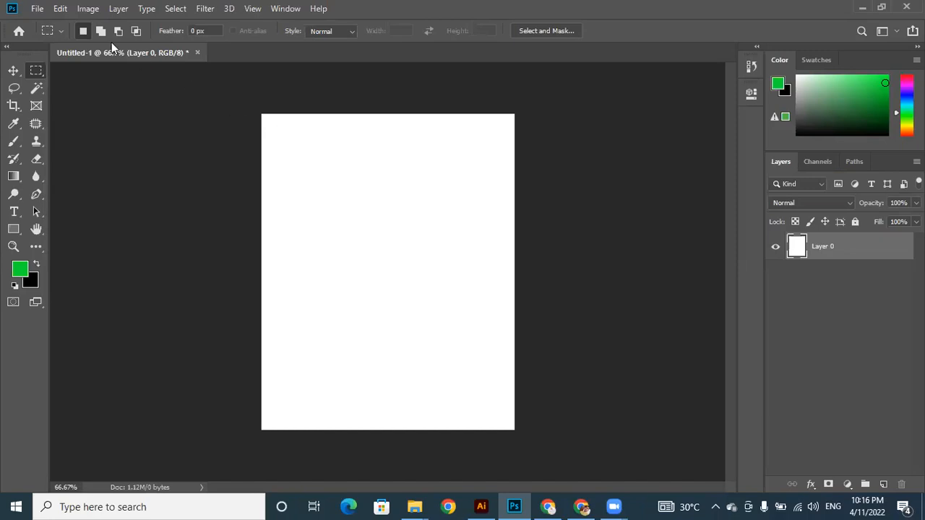
Combine four overlapping rectangles into a stepped selection descending to the right in Add to selection mode, and fill it with green.
drag(284, 138, 357, 214)
drag(320, 176, 401, 254)
drag(407, 256, 455, 308)
drag(414, 266, 497, 363)
key(alt+BackSpace)
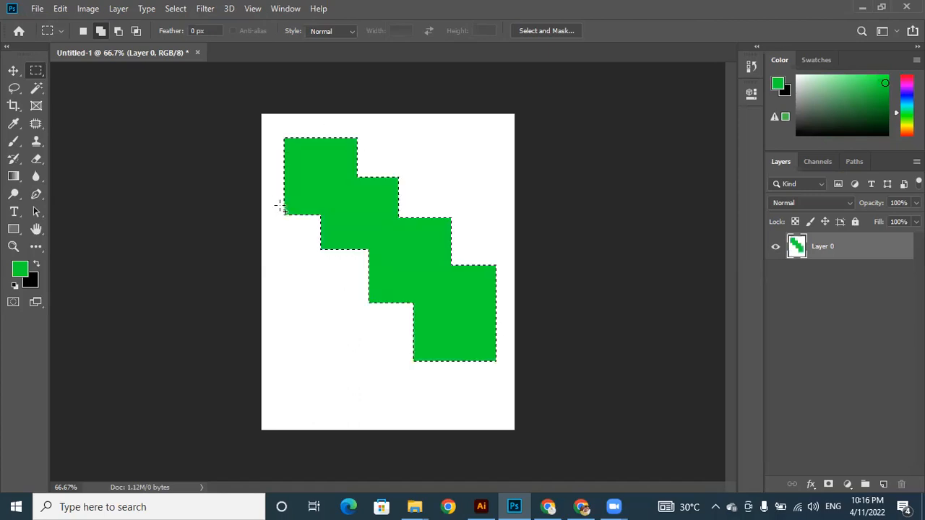
Refill the stepped selection with black and with green, and clear the shape from the canvas.
key(ctrl+BackSpace)
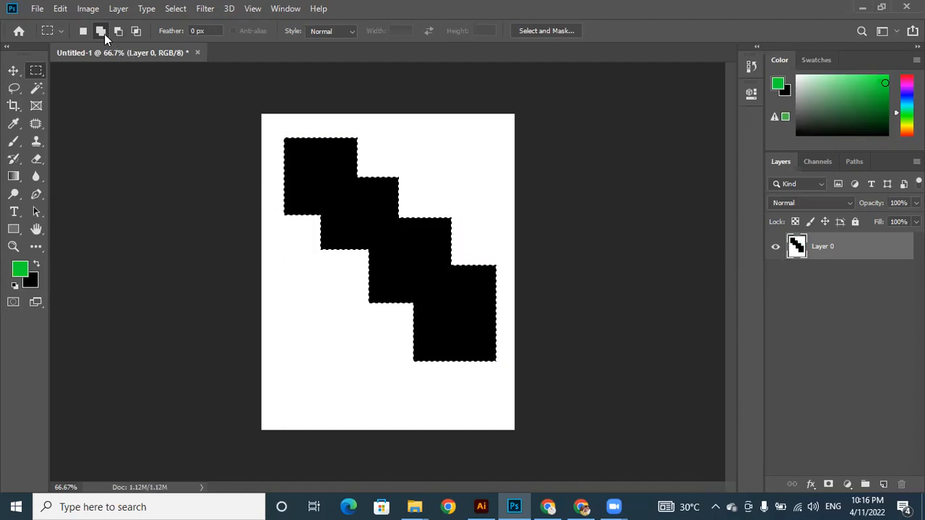
key(alt+BackSpace)
key(Delete)
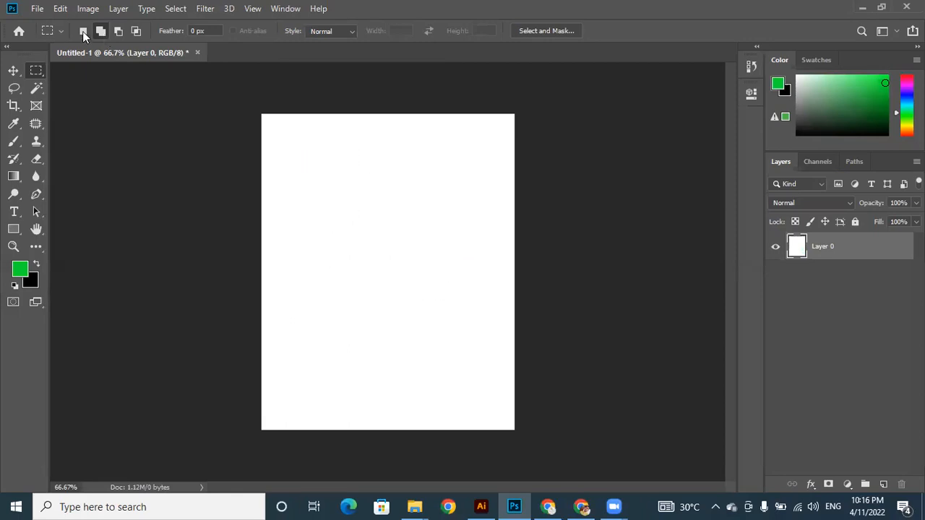
Make a series of rectangular selections around the canvas in New selection mode, each replacing the one before.
drag(291, 138, 377, 227)
mouse_move(369, 188)
mouse_down()
mouse_move(411, 227)
mouse_move(364, 200)
mouse_move(491, 317)
mouse_up()
drag(292, 239, 384, 357)
drag(400, 149, 470, 262)
drag(331, 203, 407, 316)
drag(439, 196, 486, 351)
drag(332, 225, 410, 335)
Add three overlapping rectangles to the selection to form steps rising to the right, and fill the shape with green.
click(102, 31)
drag(365, 179, 456, 273)
drag(410, 137, 485, 232)
drag(294, 274, 358, 368)
key(alt+BackSpace)
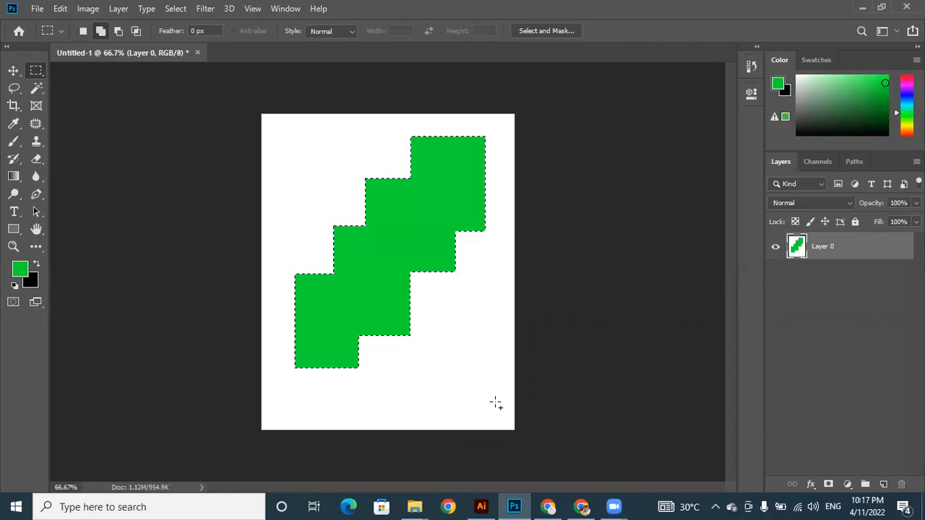
Undo the green fill, the added rectangles and the replaced selections, back to the first square selection.
key(ctrl+z)
key(ctrl+z)
key(ctrl+z)
key(ctrl+z)
key(ctrl+z)
key(ctrl+z)
key(ctrl+z)
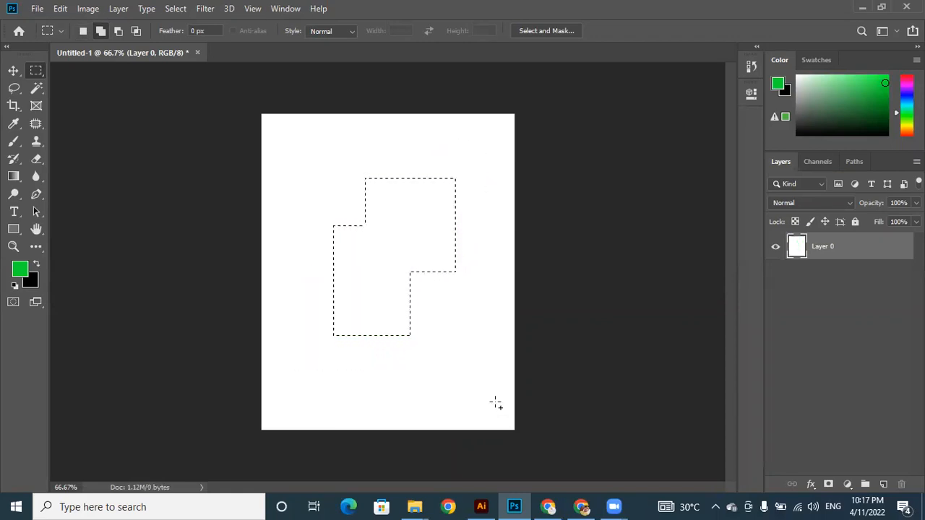
key(ctrl+z)
key(ctrl+z)
key(ctrl+z)
key(ctrl+z)
key(ctrl+z)
key(ctrl+z)
Cut three overlapping rectangles out of the square selection in Subtract from selection mode.
click(120, 34)
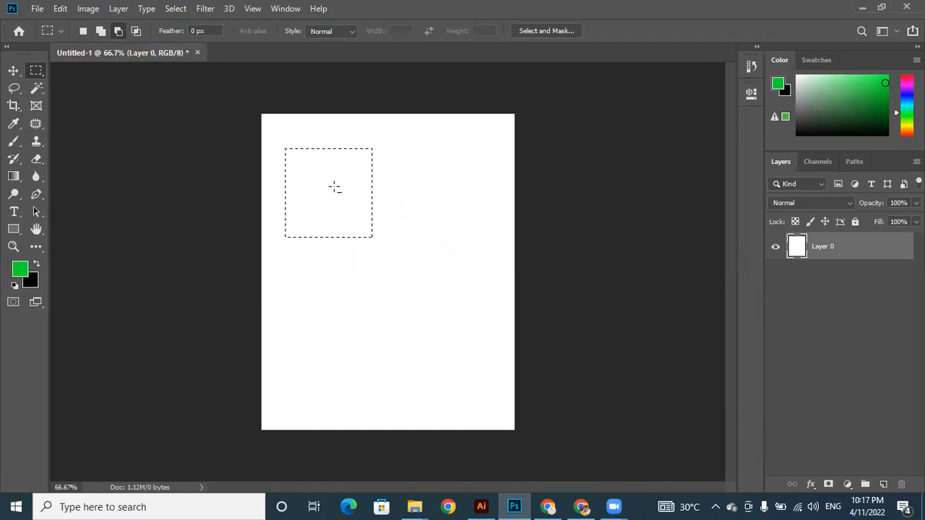
drag(330, 186, 417, 281)
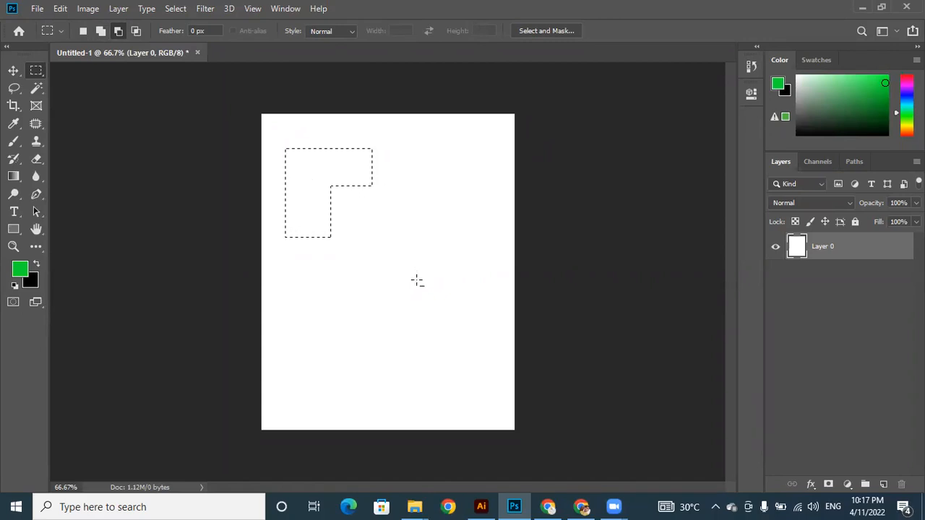
drag(339, 127, 412, 169)
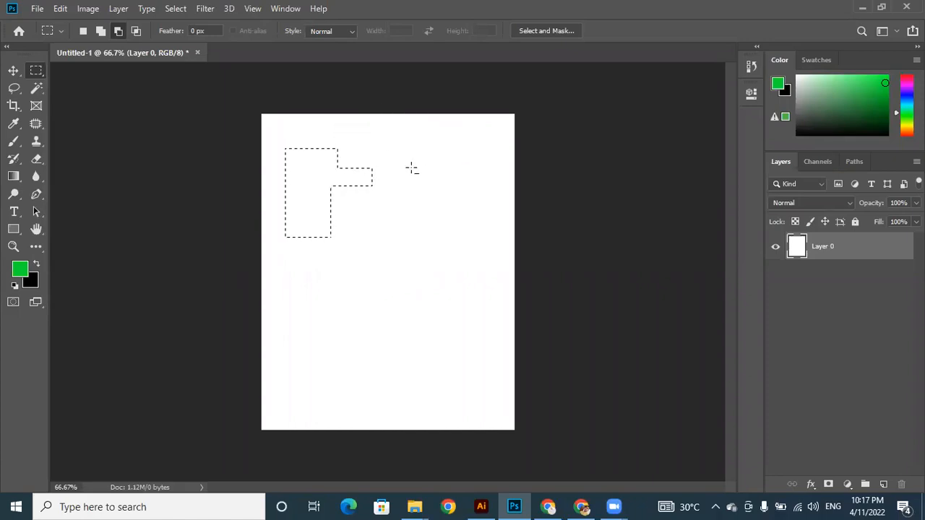
drag(320, 136, 377, 170)
Fill the cut-out selection with green, with black, and with green again.
key(alt+BackSpace)
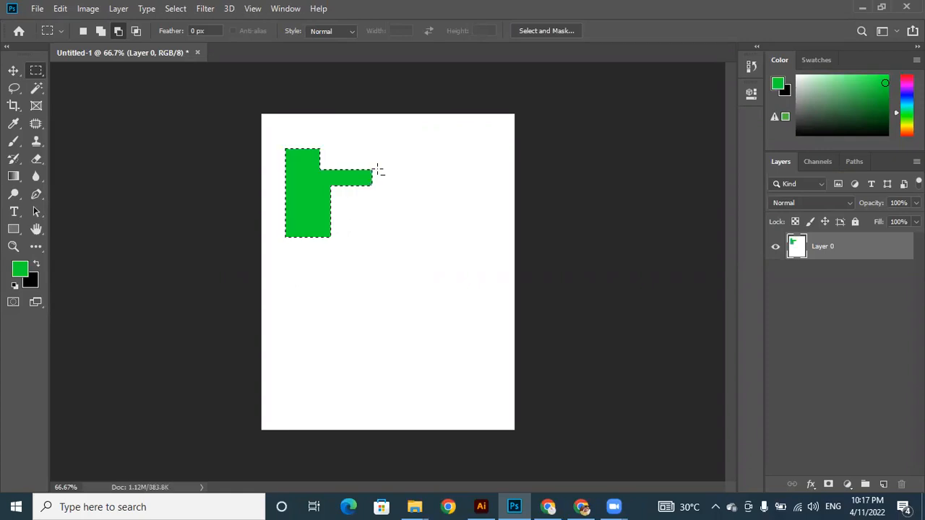
key(ctrl+BackSpace)
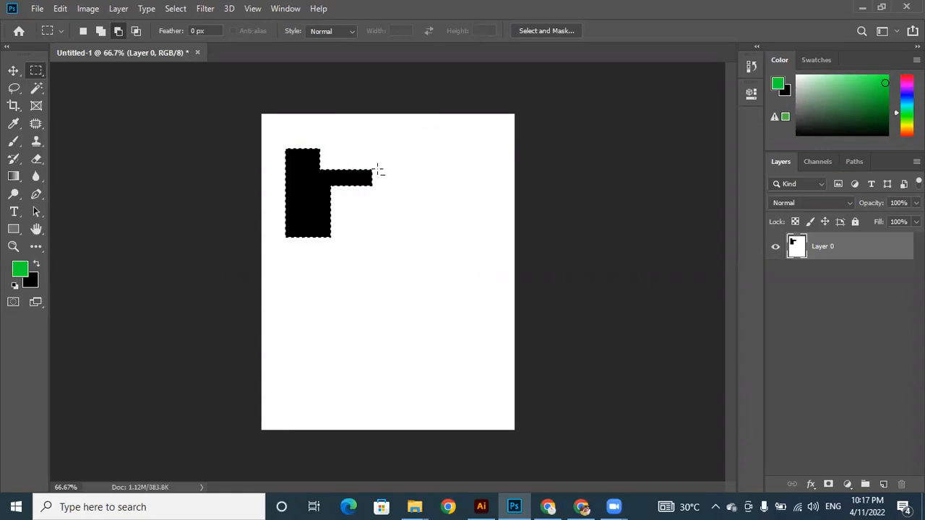
key(alt+BackSpace)
Undo the colour fills and the subtractions made to the square selection.
drag(14, 71, 72, 71)
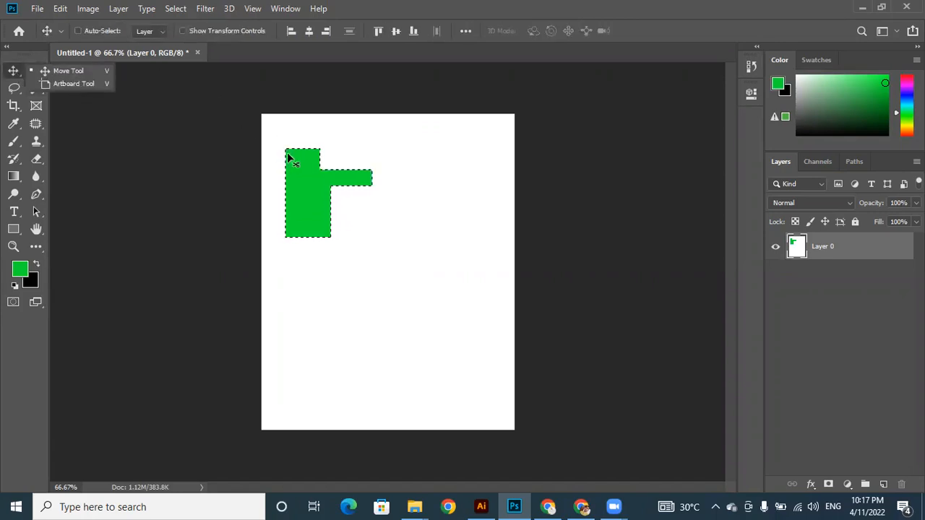
key(ctrl+z)
key(ctrl+z)
key(ctrl+z)
key(ctrl+z)
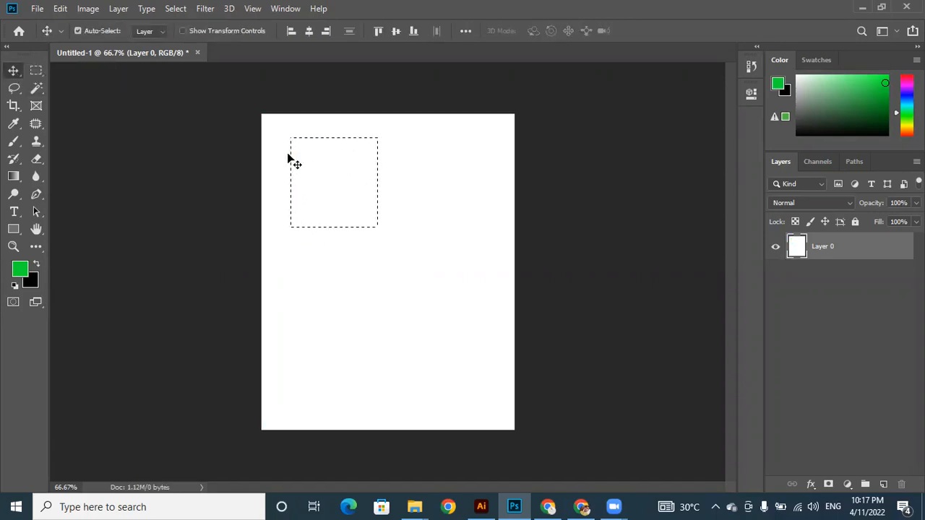
Intersect the square marquee selection with an overlapping rectangle of about 0.88 by 0.86 in, using Intersect with selection mode.
click(42, 71)
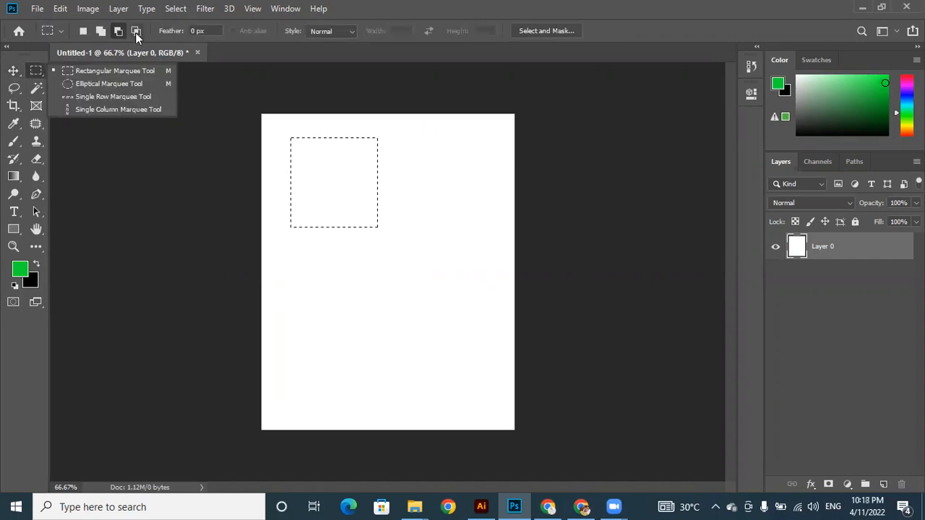
click(135, 31)
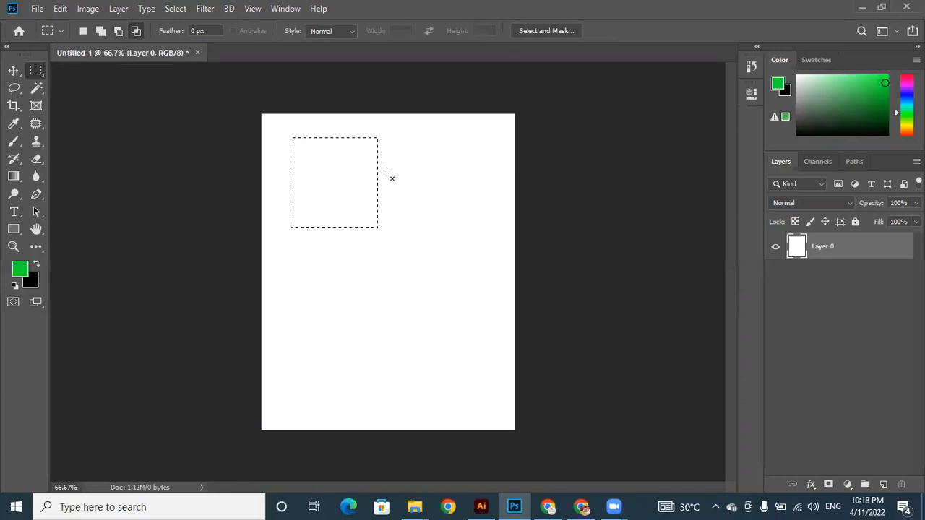
drag(331, 173, 445, 289)
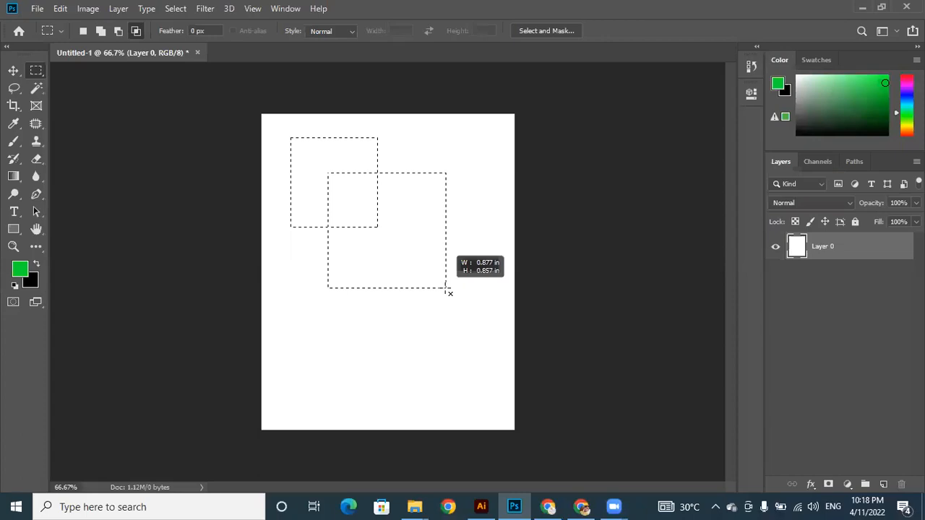
drag(446, 287, 444, 288)
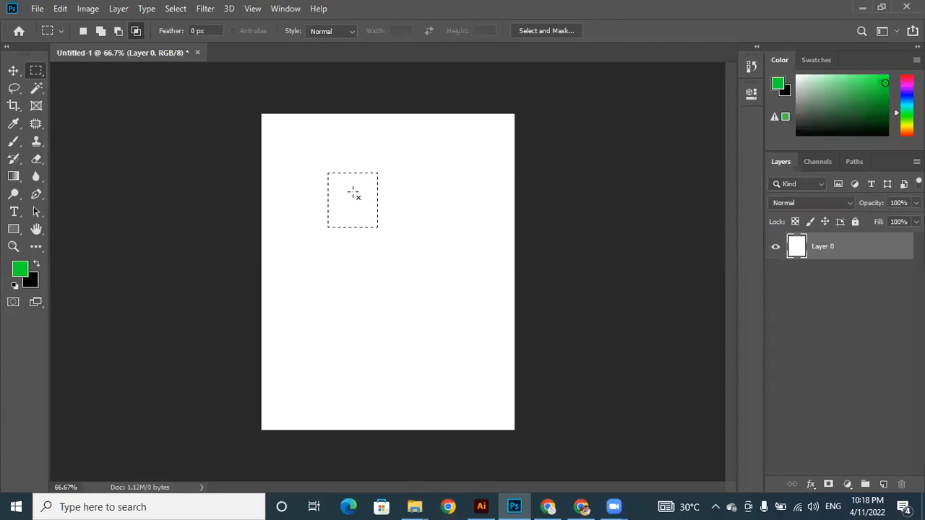
Fill the intersected selection with the green foreground colour, the black background colour, and green again.
key(alt+BackSpace)
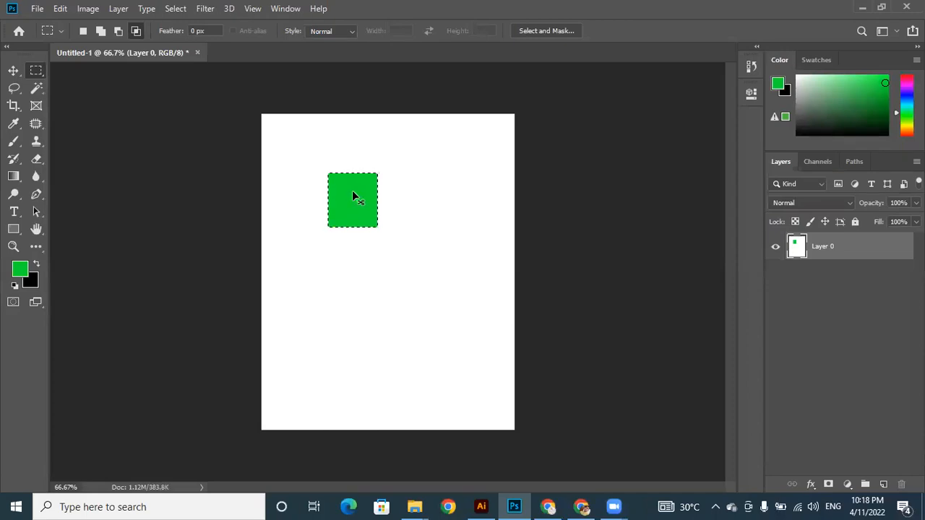
key(ctrl+BackSpace)
key(alt+BackSpace)
Undo the colour fills, the intersection and the original square selection, back to the blank canvas.
key(ctrl+z)
key(ctrl+z)
key(ctrl+z)
key(ctrl+z)
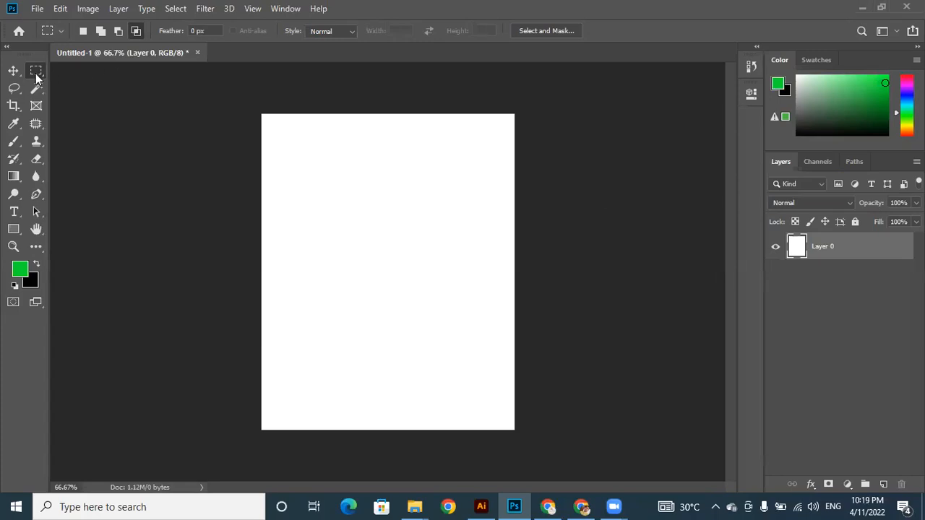
Draw a new square marquee selection and intersect it with an overlapping rectangle of about 0.87 by 0.84 in.
drag(281, 147, 386, 250)
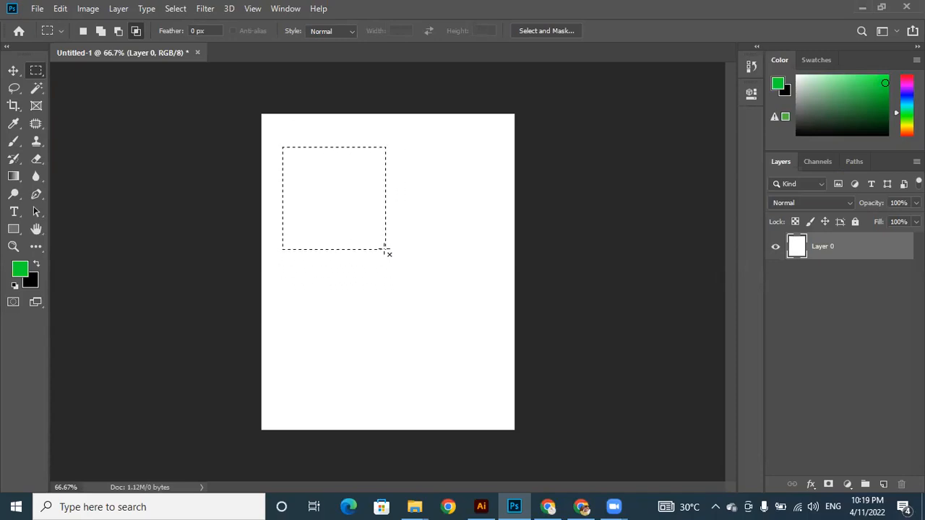
click(135, 31)
drag(314, 183, 432, 296)
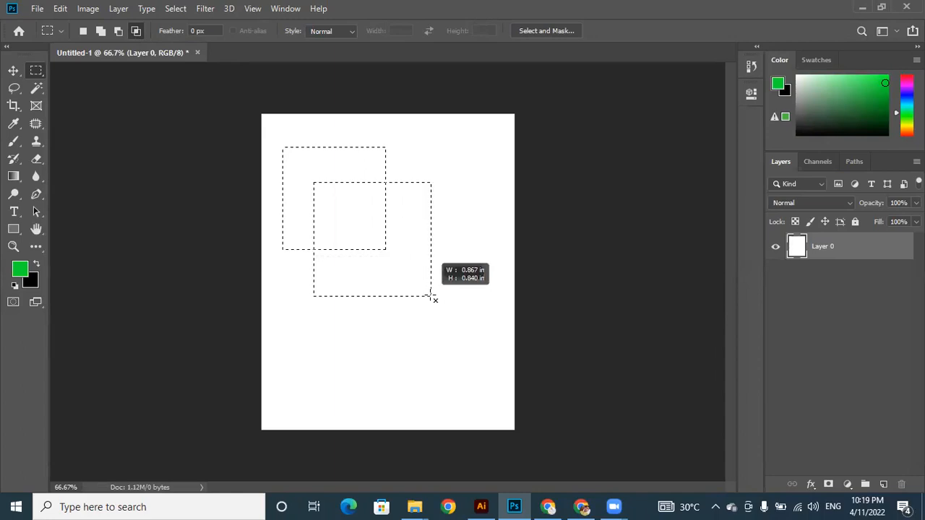
drag(432, 297, 432, 296)
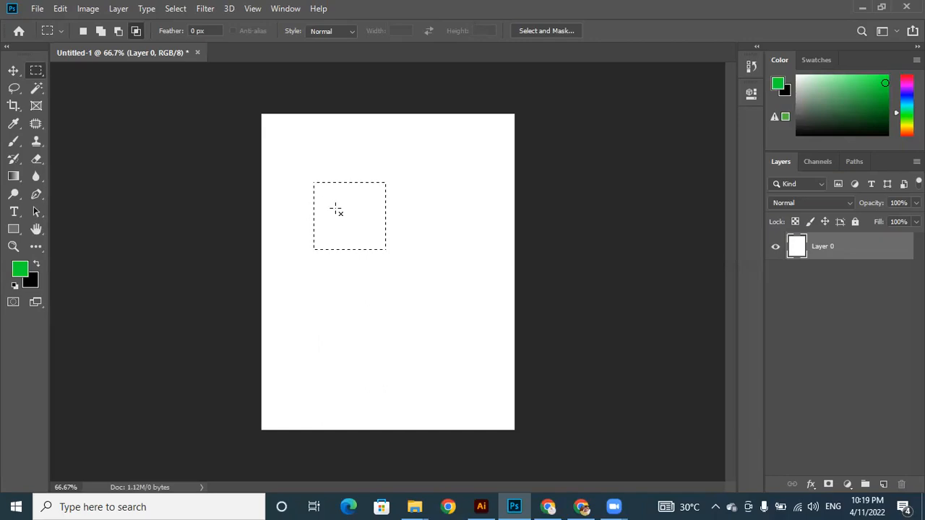
Fill the overlap area of the new selection with green, black, and green once more.
key(alt+BackSpace)
key(ctrl+BackSpace)
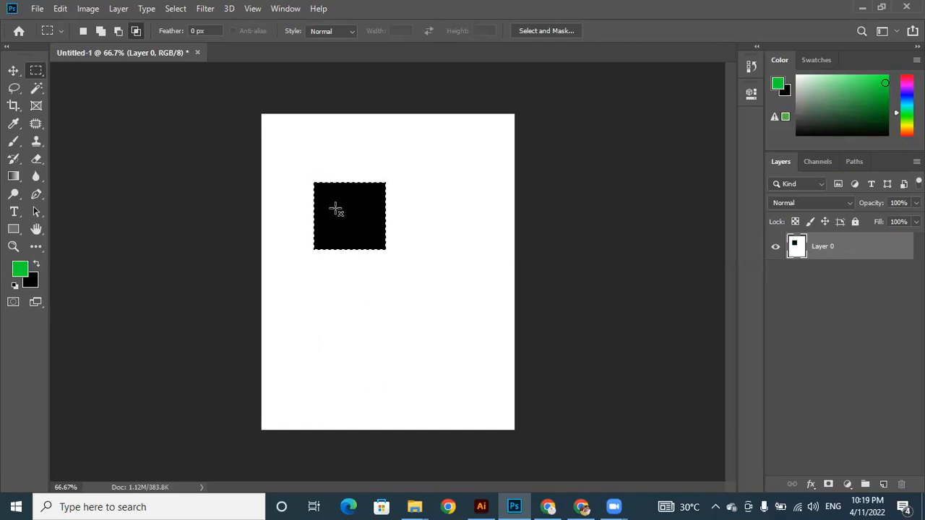
key(alt+BackSpace)
Undo the fills and both marquee selections so the white canvas is empty.
key(ctrl+z)
key(ctrl+z)
key(ctrl+z)
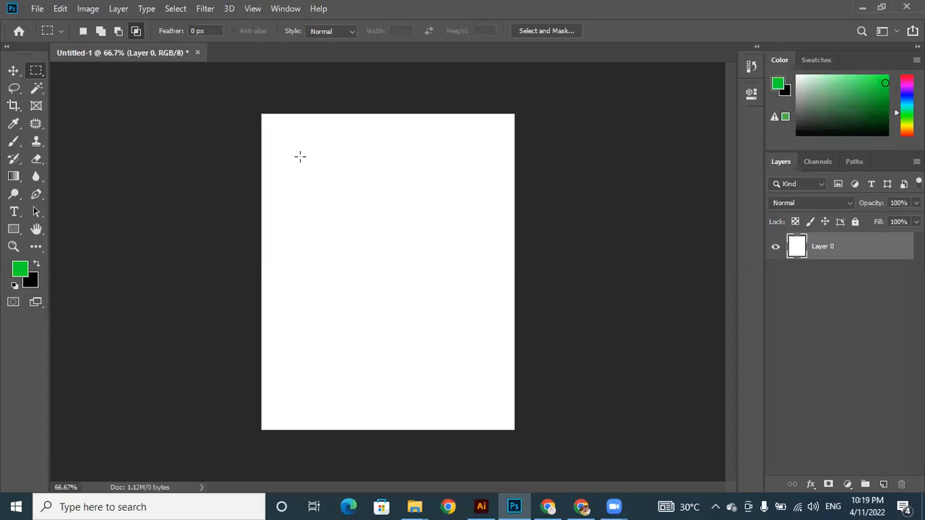
Try intersecting two rectangular marquee selections that do not overlap, and draw another separate rectangle beside them.
right_click(40, 71)
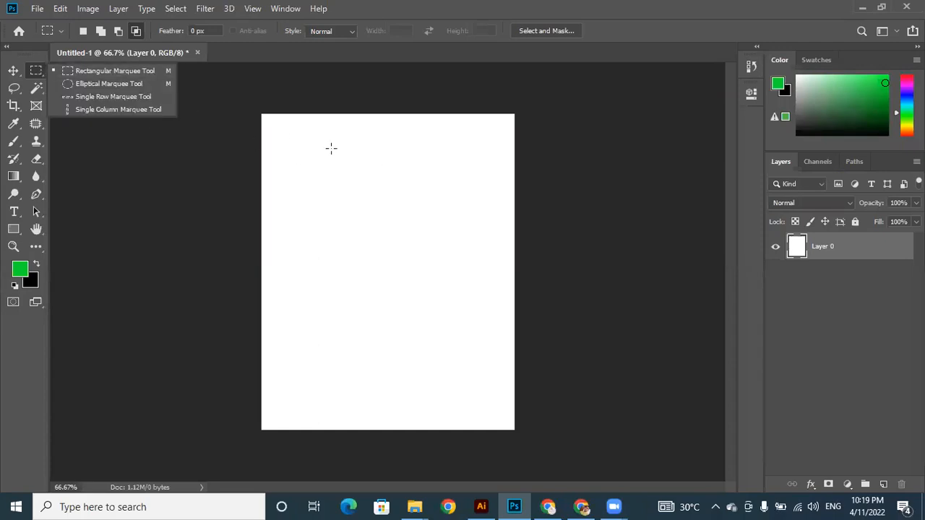
click(153, 72)
drag(285, 148, 357, 242)
drag(401, 165, 468, 280)
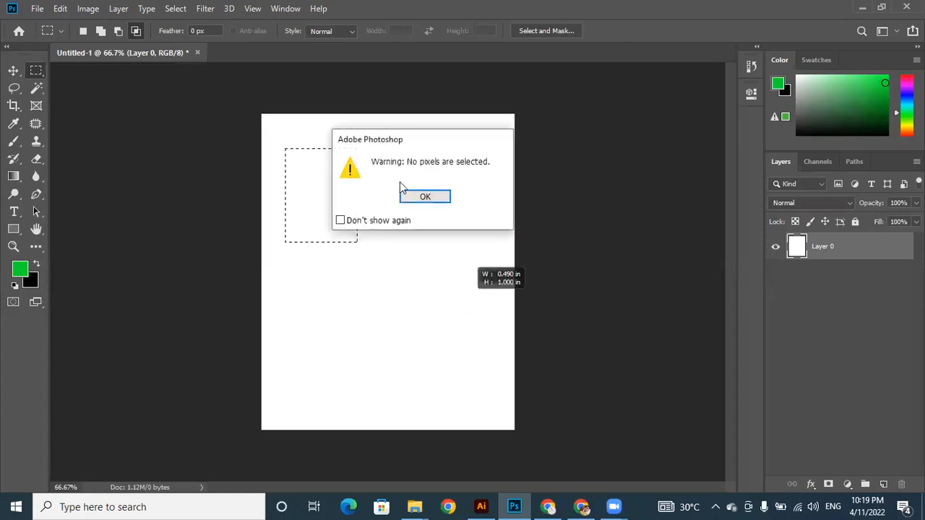
click(425, 198)
drag(302, 211, 371, 336)
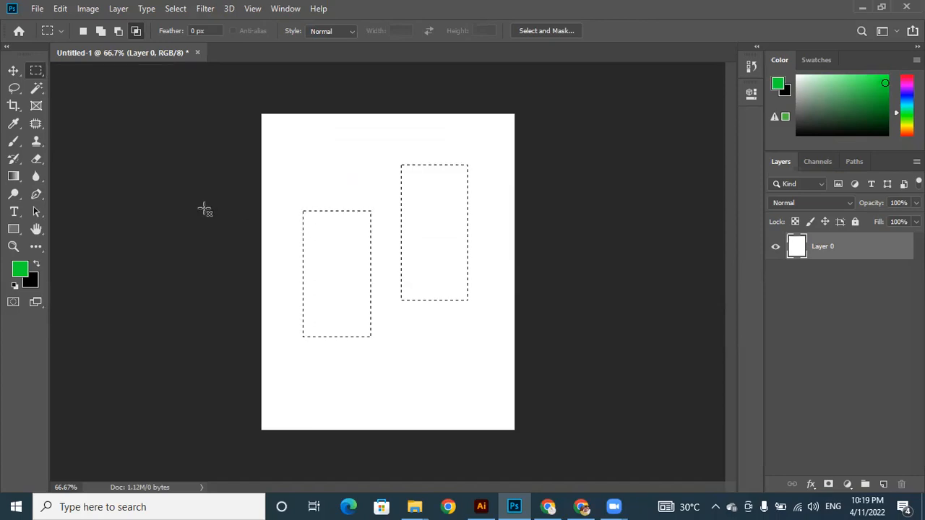
Draw a green rectangle shape about 215 by 164 px on the upper part of the canvas and move it slightly upward.
click(17, 230)
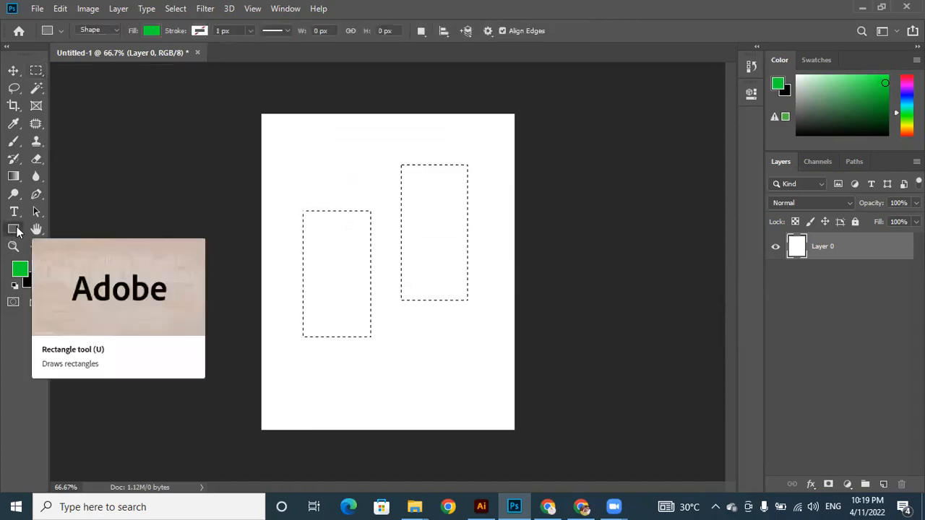
right_click(18, 230)
click(48, 231)
drag(286, 164, 385, 238)
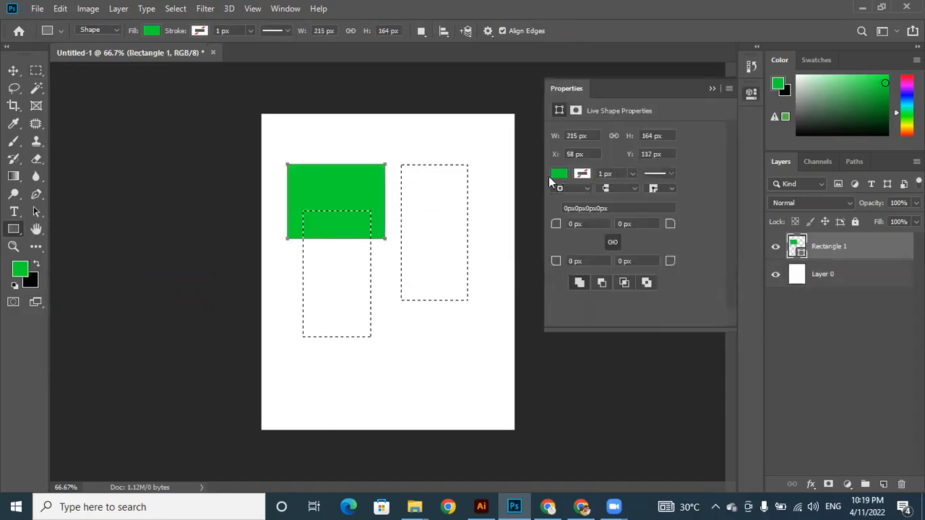
click(712, 88)
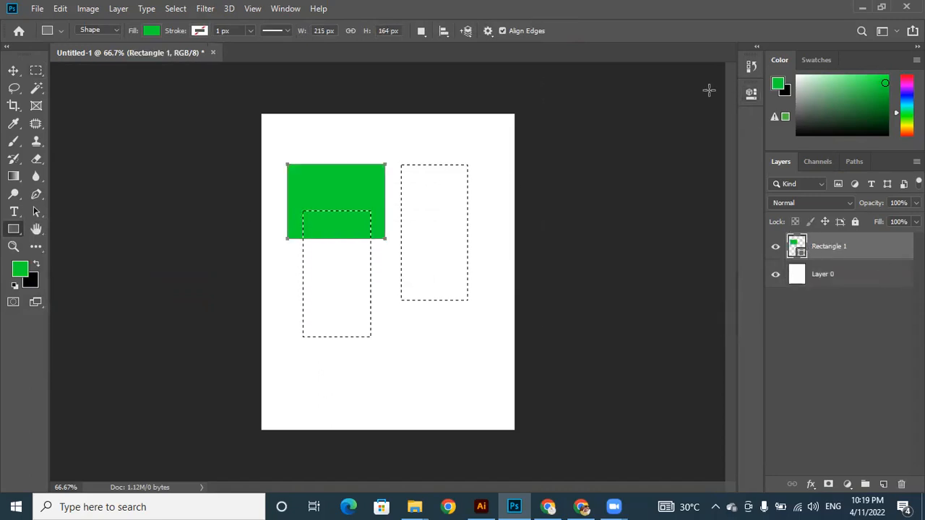
click(13, 70)
mouse_move(361, 186)
mouse_down()
mouse_move(352, 163)
mouse_move(361, 134)
mouse_move(374, 184)
mouse_up()
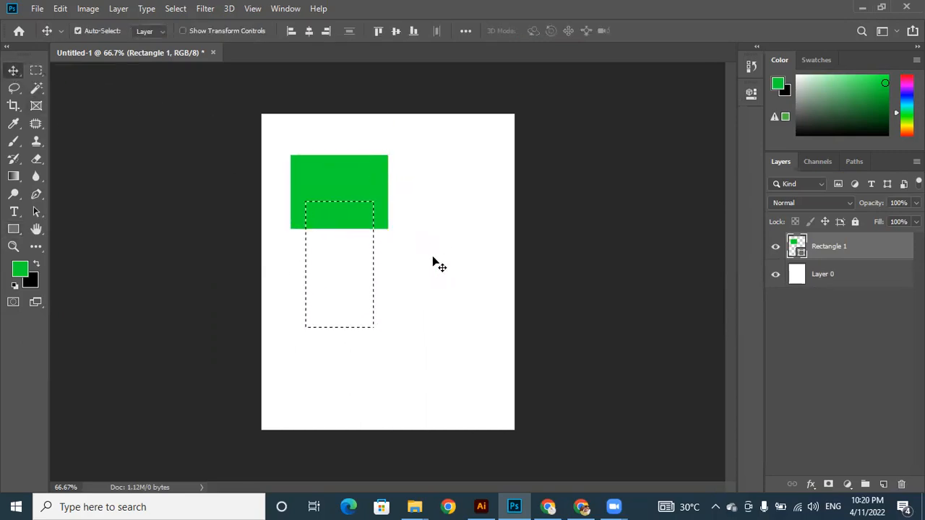
Draw a second, tall green rectangle shape about 127 by 383 px beside the first one.
click(13, 230)
click(13, 230)
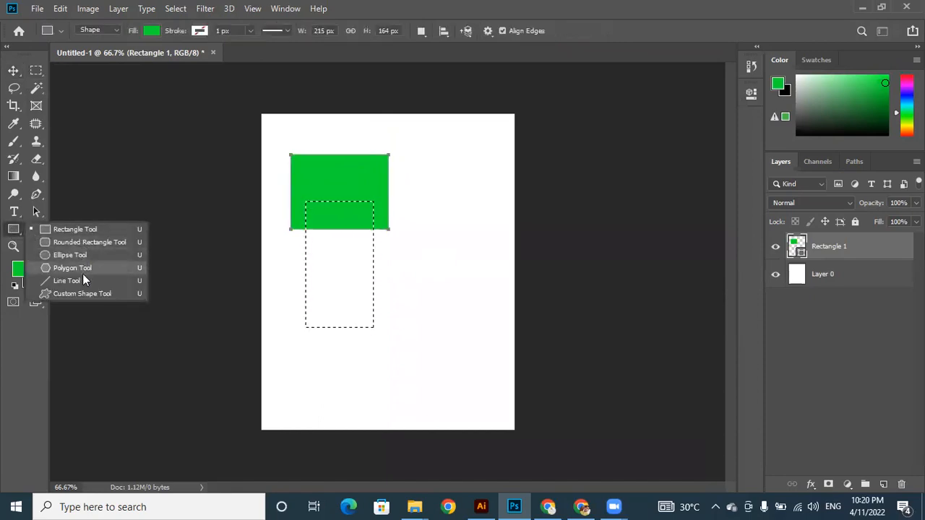
click(74, 231)
drag(439, 166, 497, 340)
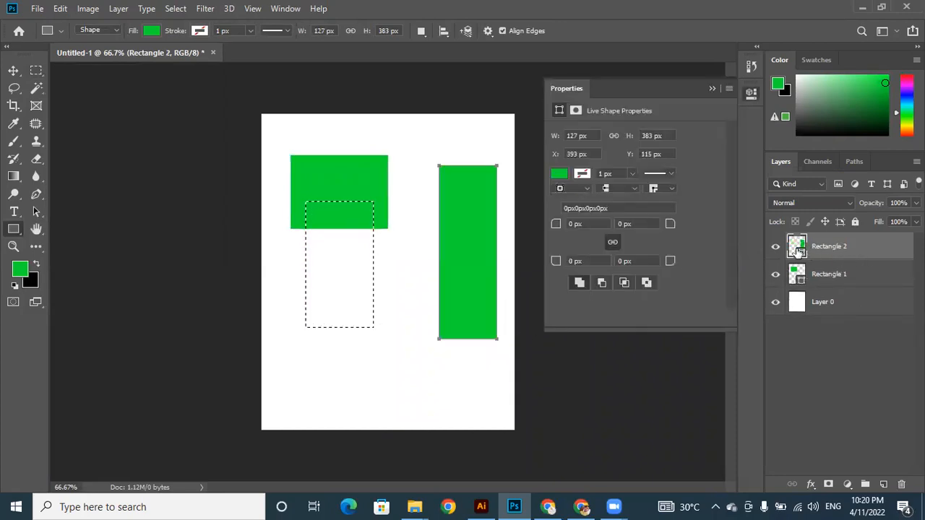
click(712, 87)
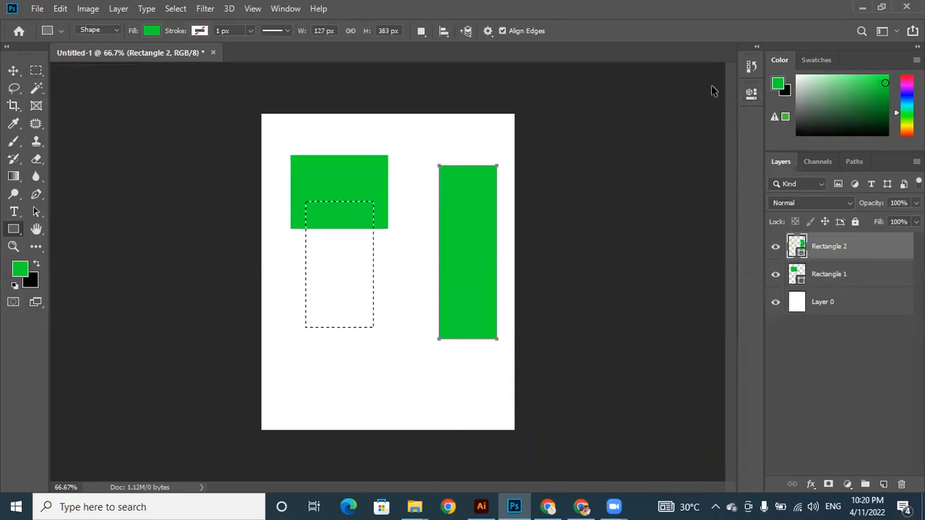
Undo both rectangle shapes and the remaining marquee selections.
key(ctrl+z)
key(ctrl+z)
key(ctrl+z)
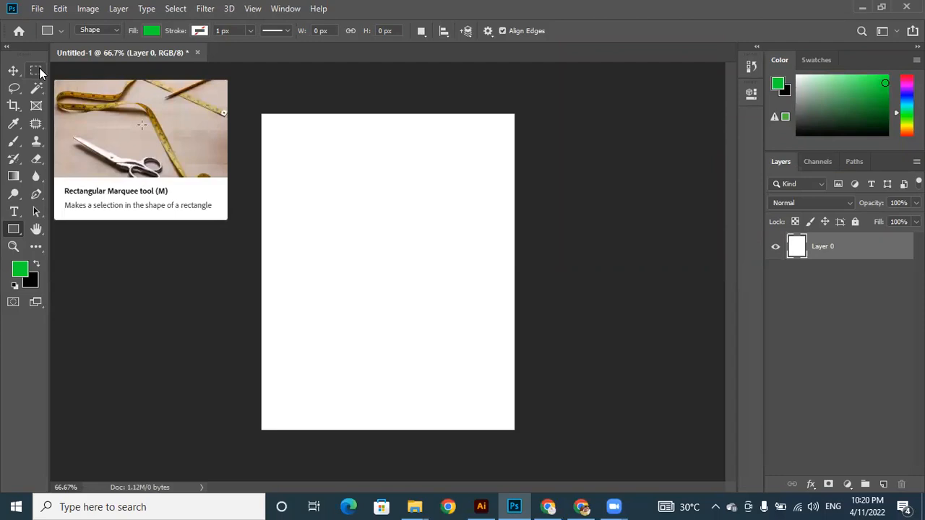
Examine the variants of the Lasso tool and of the Magic Wand tool.
click(11, 92)
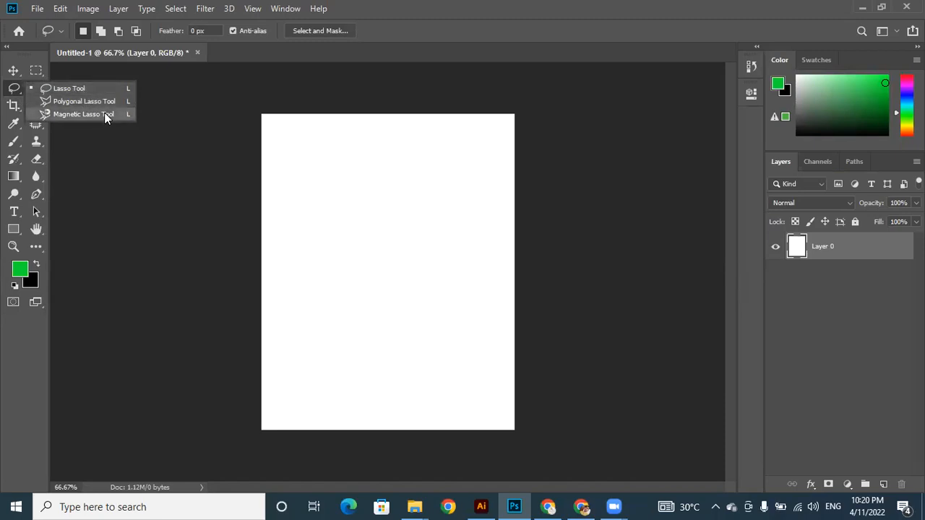
click(114, 160)
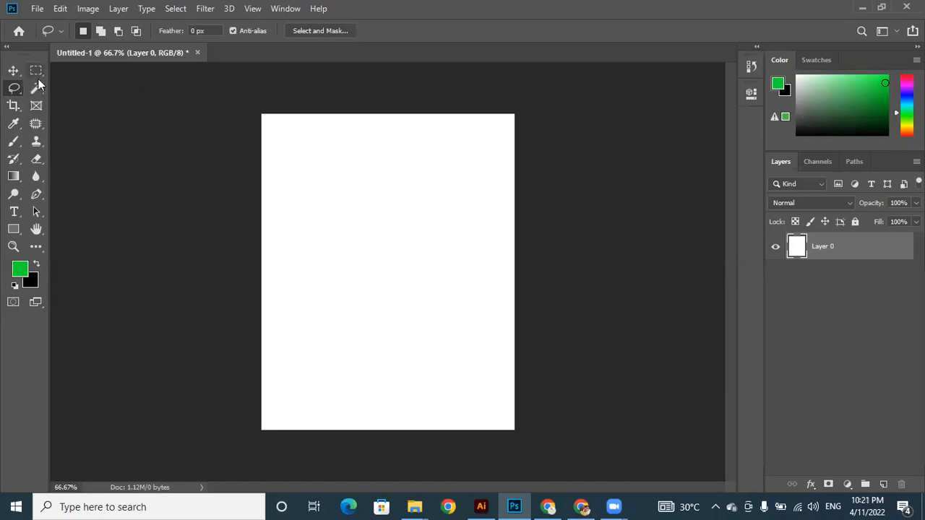
click(41, 87)
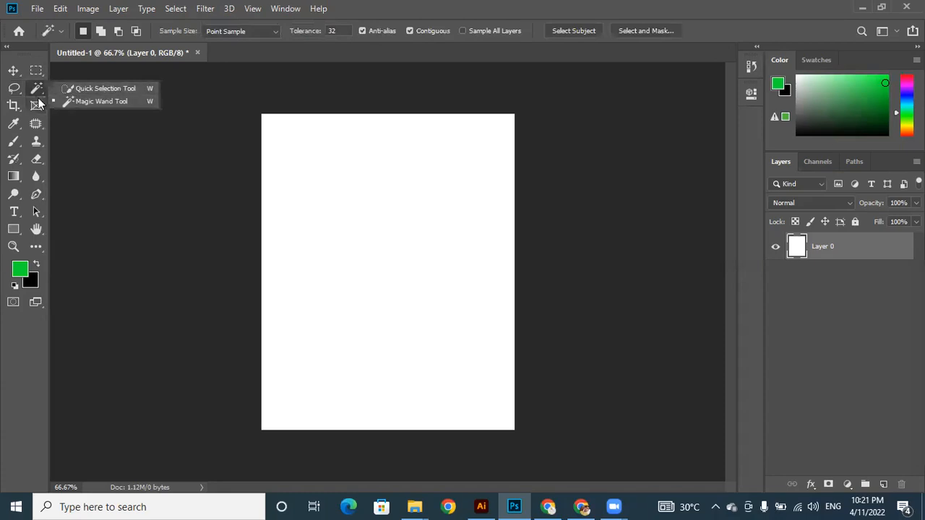
drag(18, 87, 40, 85)
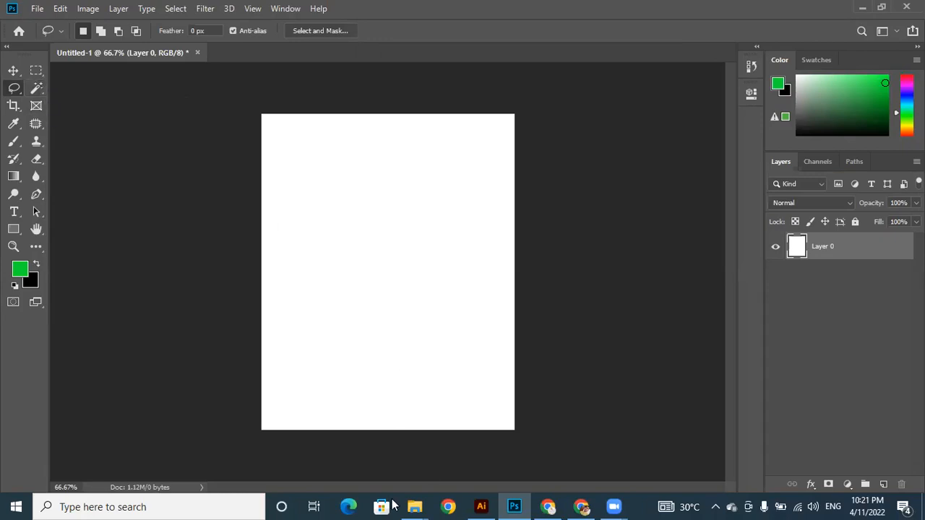
Look through the Graphic Designing Course Material folder in File Explorer, select the birds image, and return to Photoshop.
click(417, 504)
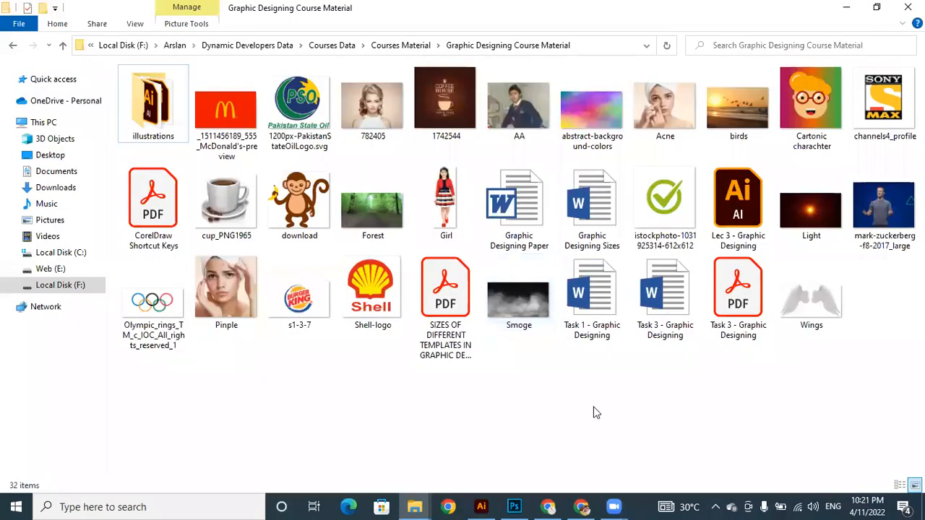
click(741, 110)
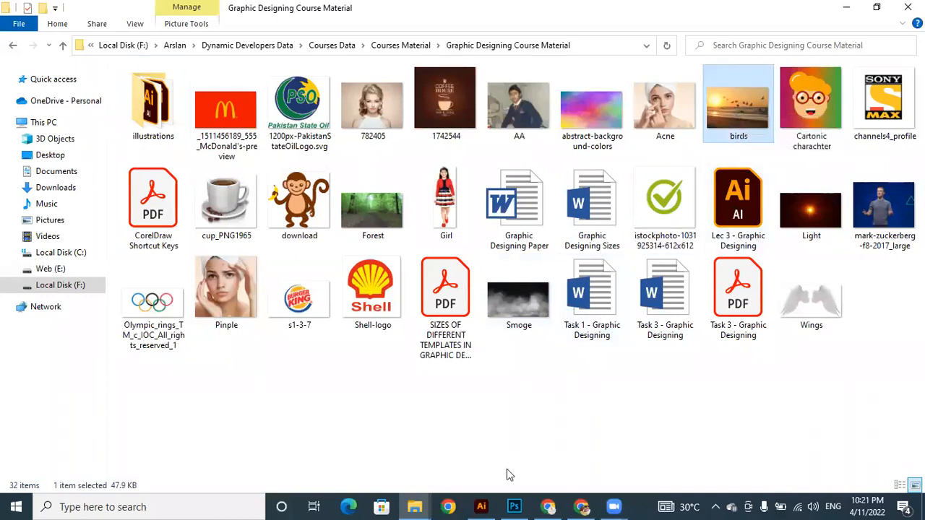
click(515, 506)
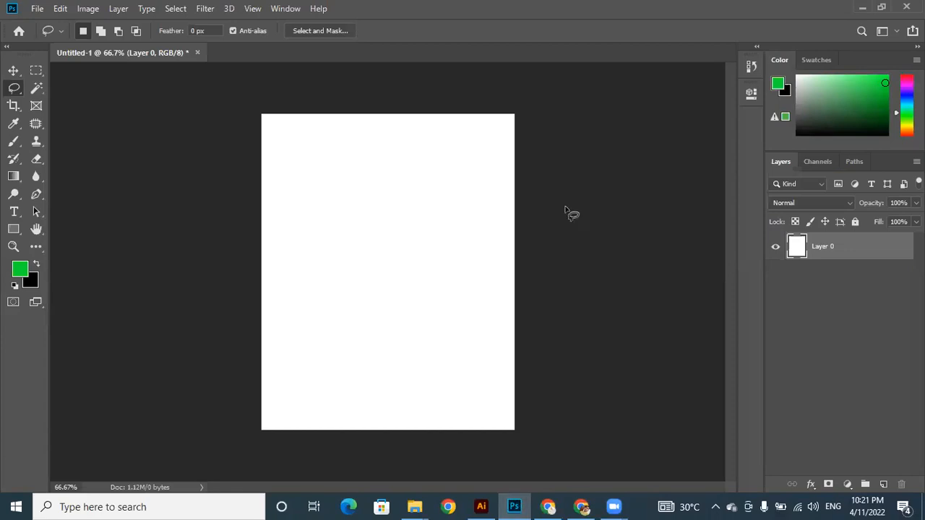
Open the birds image from the Graphic Designing Course Material folder on Local Disk (F:).
click(37, 10)
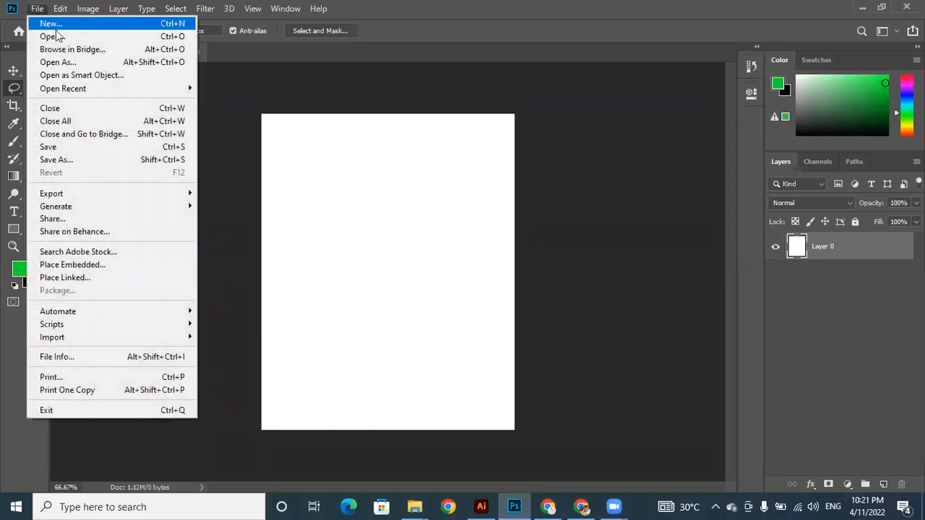
click(56, 34)
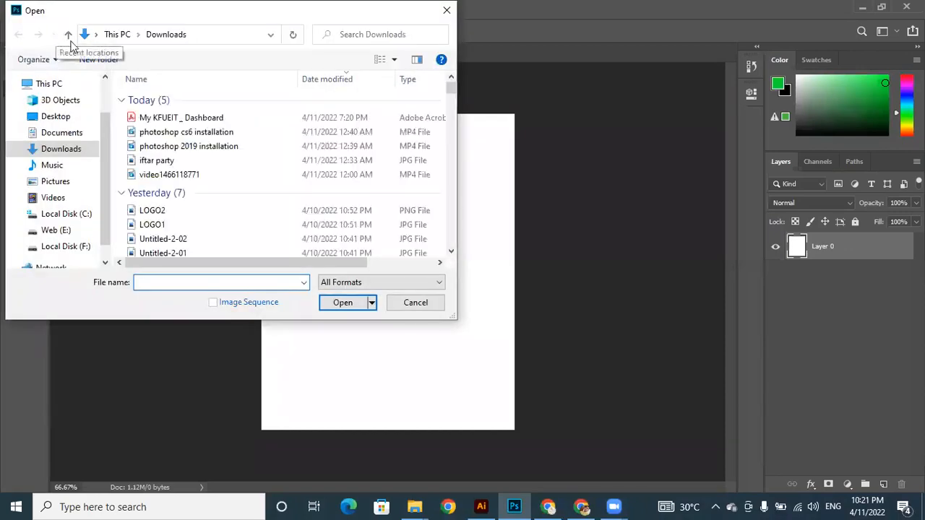
drag(104, 169, 104, 184)
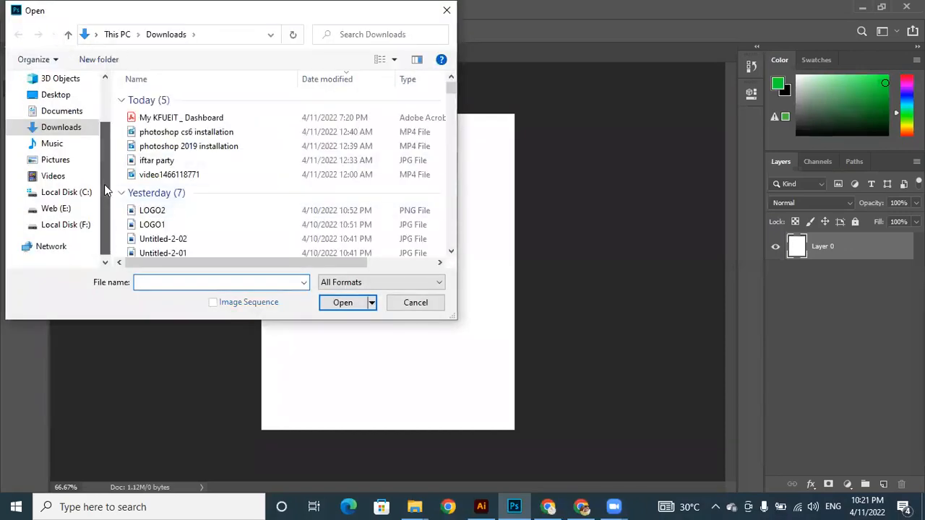
click(65, 225)
double_click(180, 101)
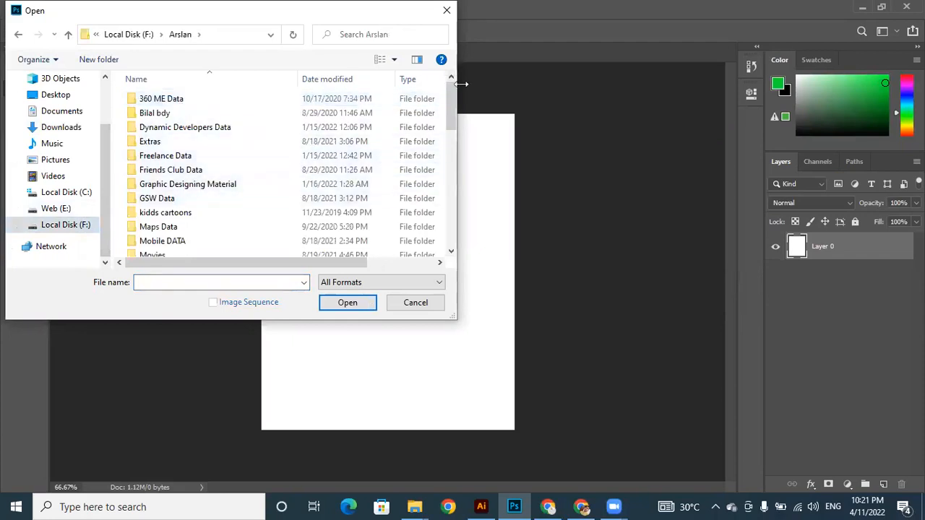
double_click(201, 128)
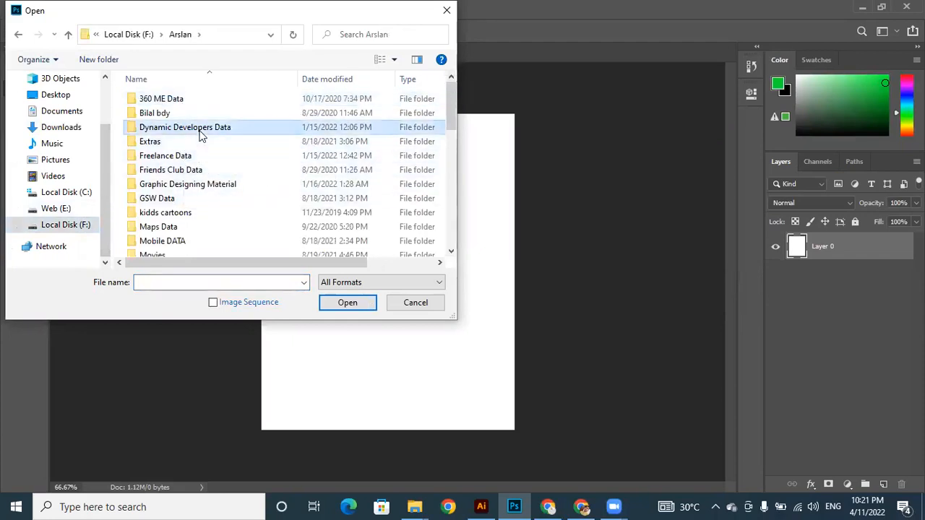
double_click(168, 185)
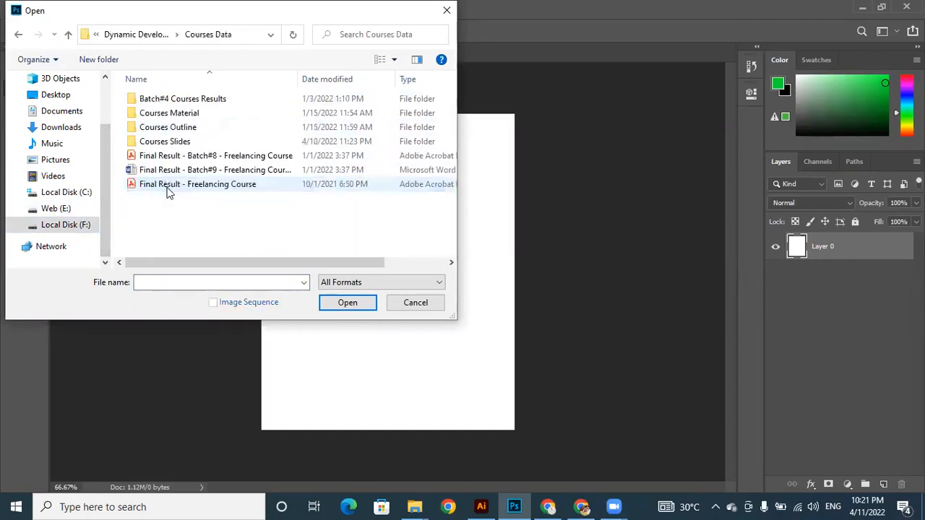
double_click(173, 114)
double_click(166, 99)
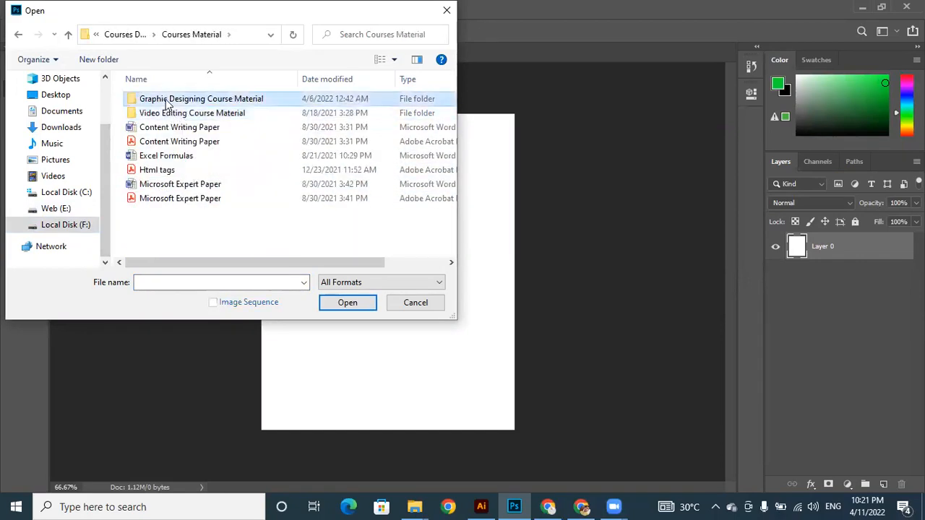
drag(454, 96, 454, 141)
click(152, 152)
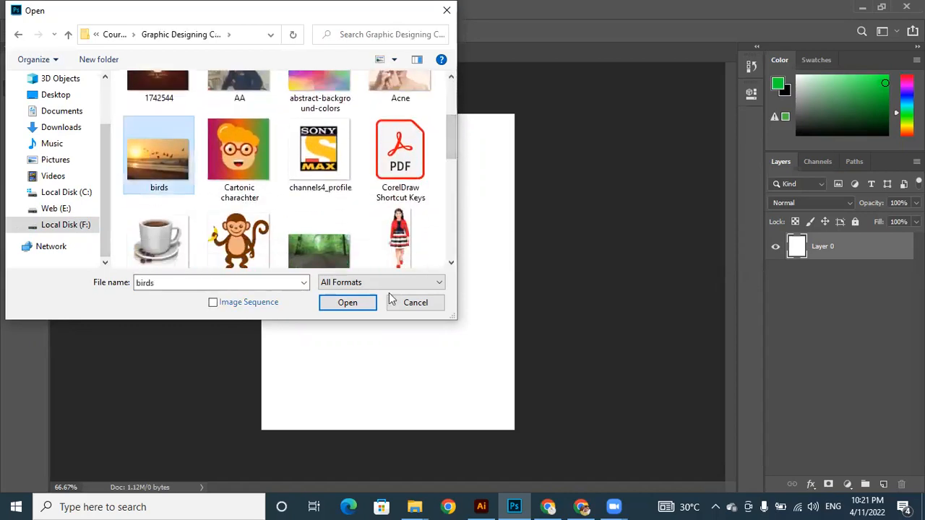
click(352, 302)
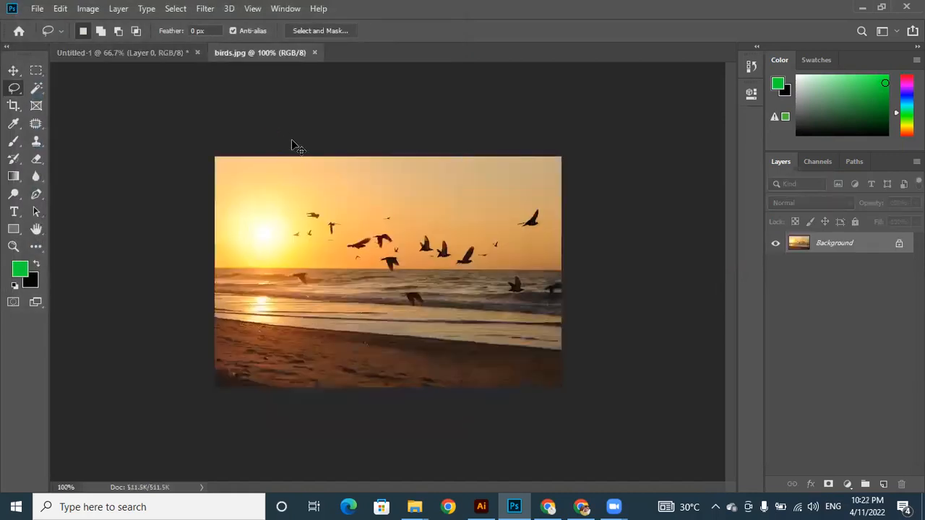
Outline the uppermost bird at the far right of the sky with a freehand Lasso selection, undoing any accidental change to it.
key(ctrl+plus)
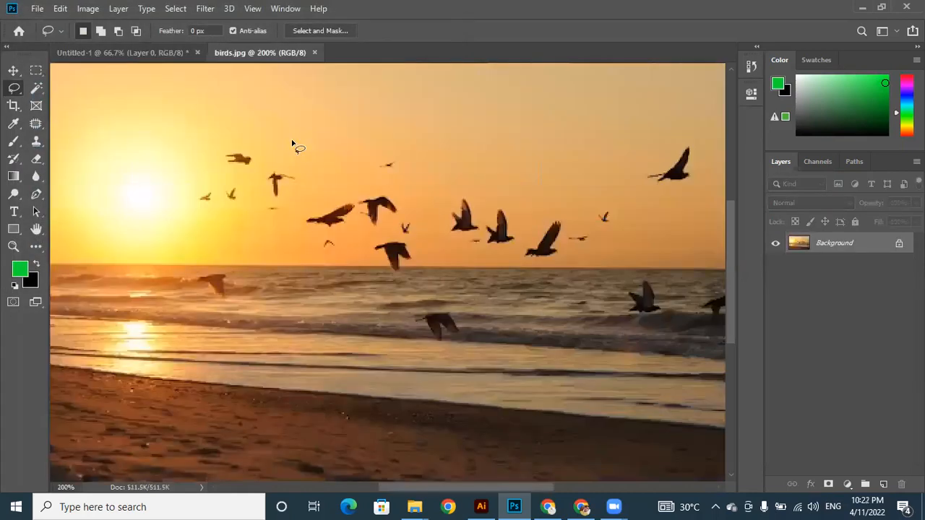
key(ctrl+minus)
key(ctrl+plus)
click(10, 91)
click(57, 87)
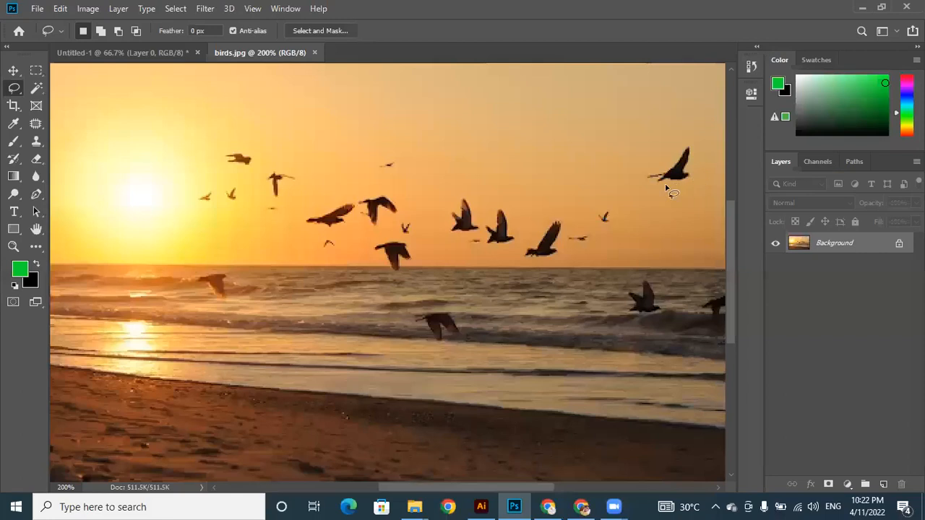
mouse_move(668, 161)
mouse_down()
mouse_move(685, 137)
mouse_move(698, 152)
mouse_move(692, 180)
mouse_move(665, 193)
mouse_move(639, 176)
mouse_move(668, 162)
mouse_up()
drag(677, 176, 588, 169)
key(ctrl+z)
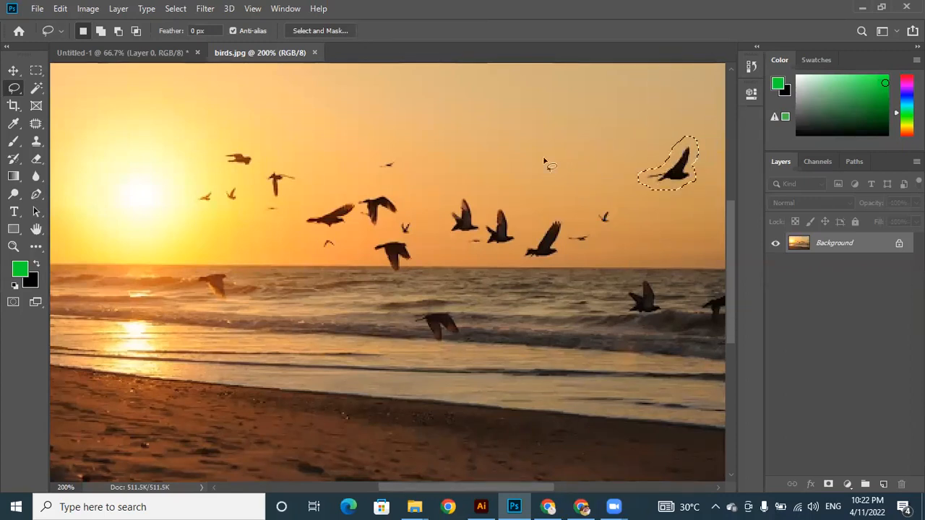
Try moving the selected bird directly on the background with the Move tool, and undo the moves.
click(13, 71)
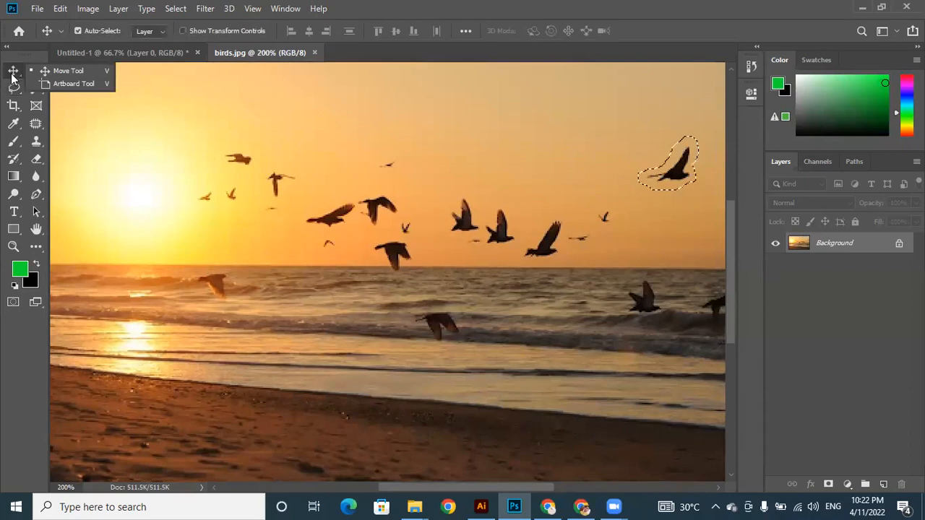
click(59, 73)
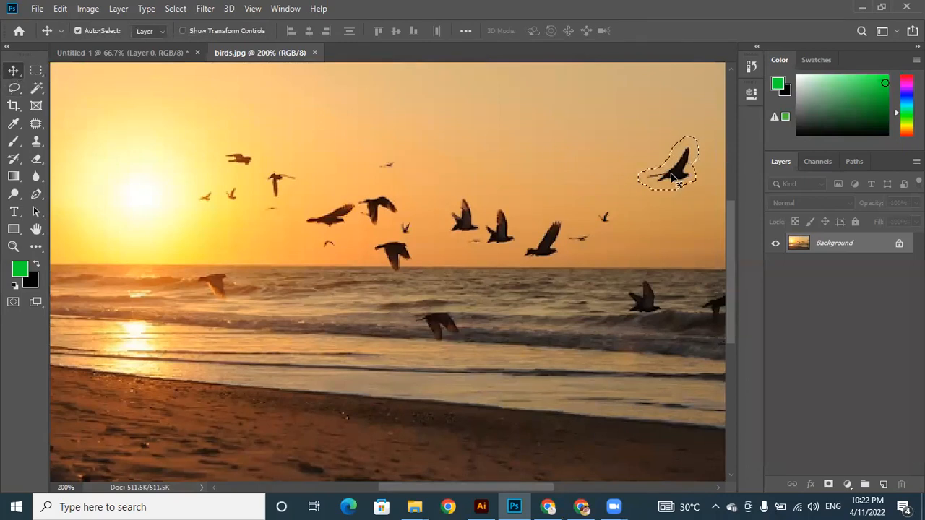
drag(620, 175, 546, 171)
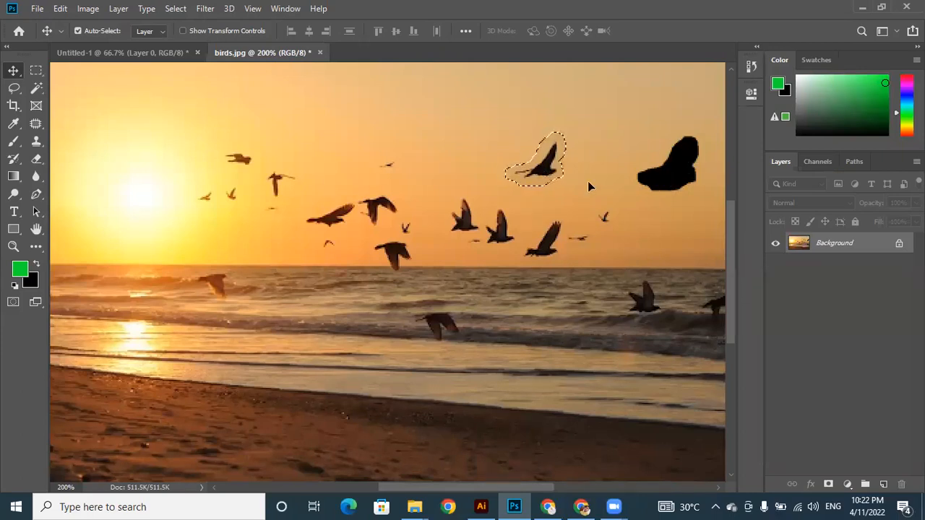
drag(543, 166, 492, 144)
key(ctrl+z)
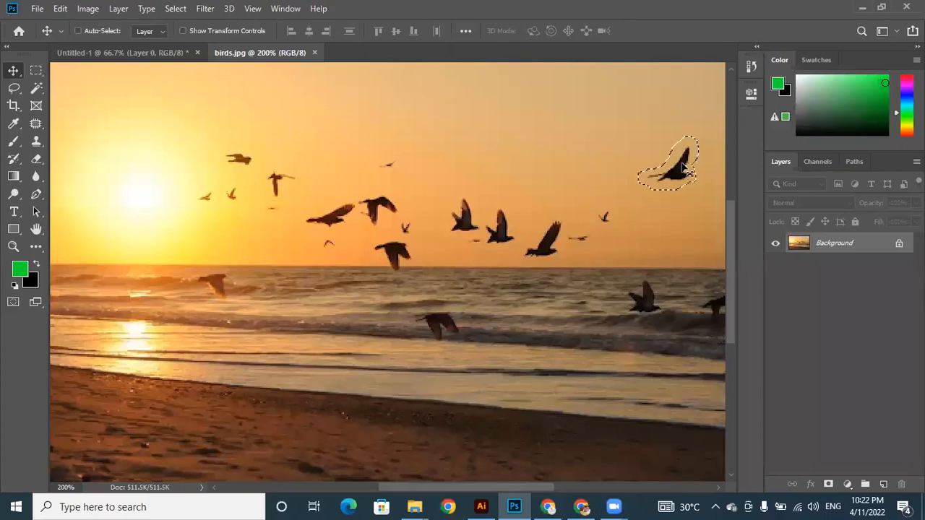
Copy the selected bird onto a new layer, undo the copy, and make it again.
key(ctrl+j)
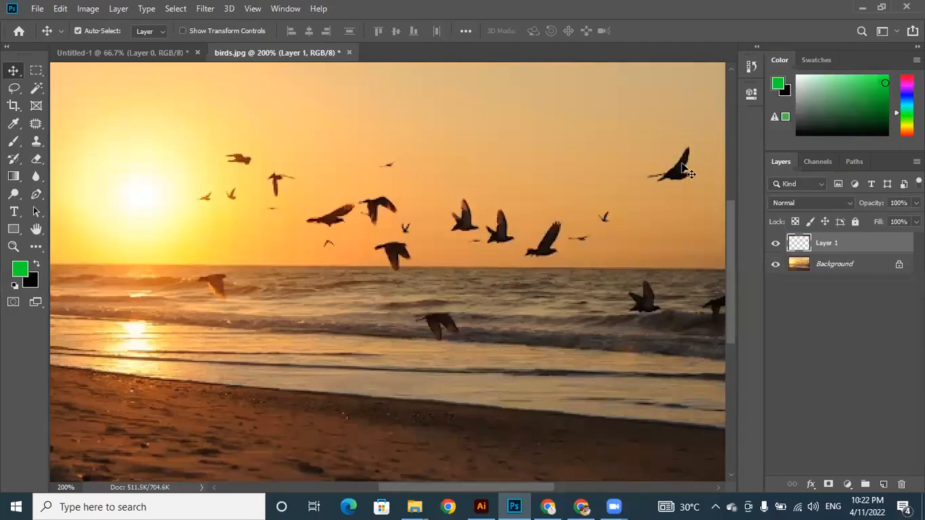
key(ctrl+z)
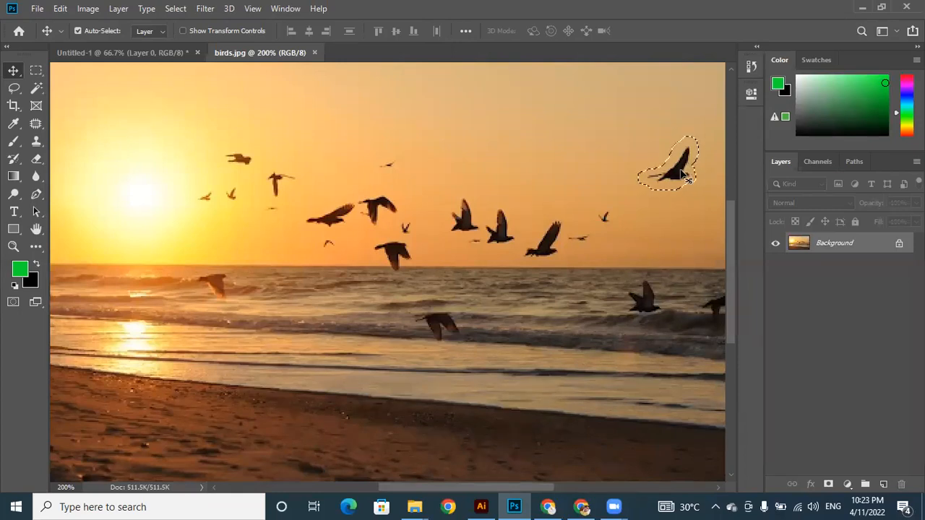
key(ctrl+j)
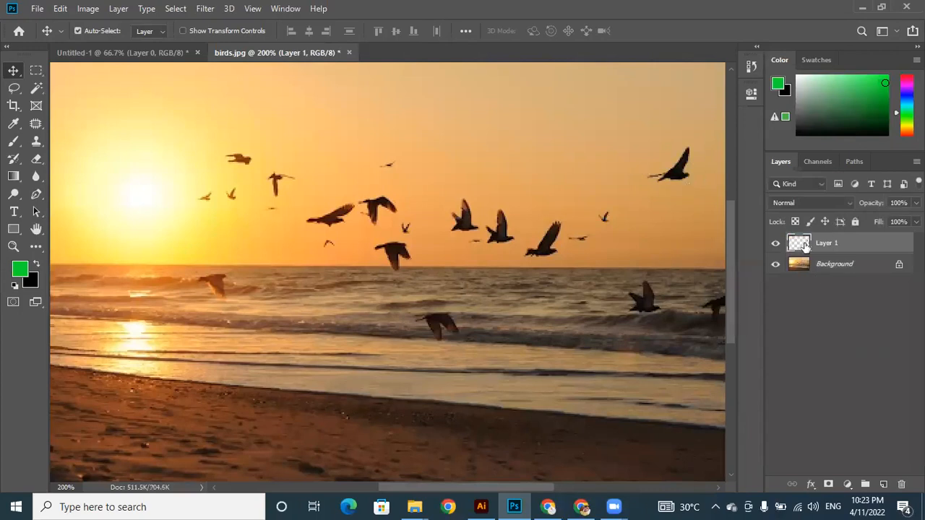
Check the copied bird with the background hidden, show the background again, and place the copy just above the original bird.
click(776, 267)
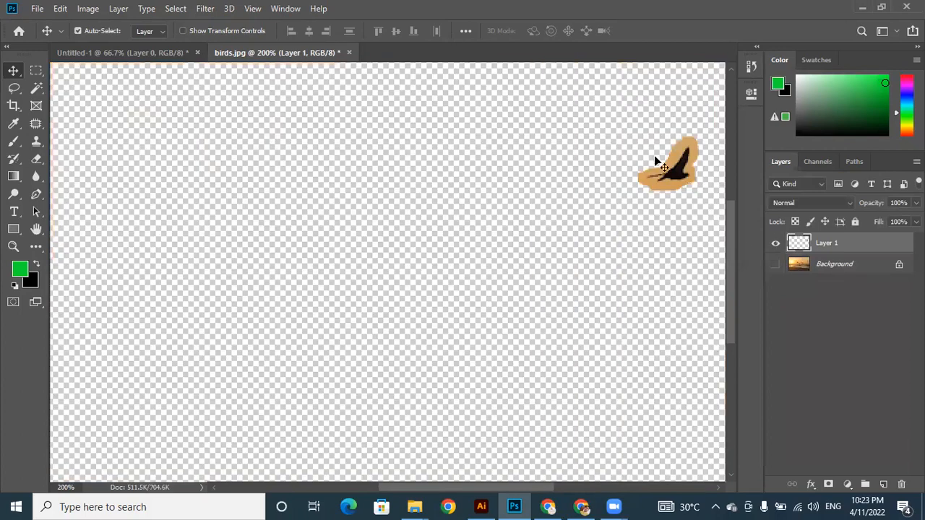
click(776, 267)
drag(683, 179, 699, 124)
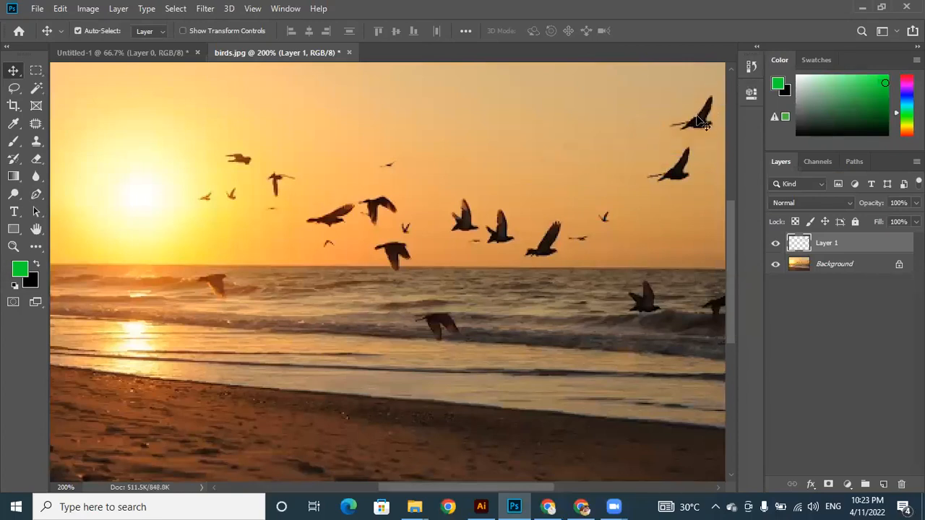
click(700, 233)
Outline the leftmost of the three birds flying close together at mid-sky with the Lasso, and copy it from the Background onto a new layer.
drag(14, 87, 54, 87)
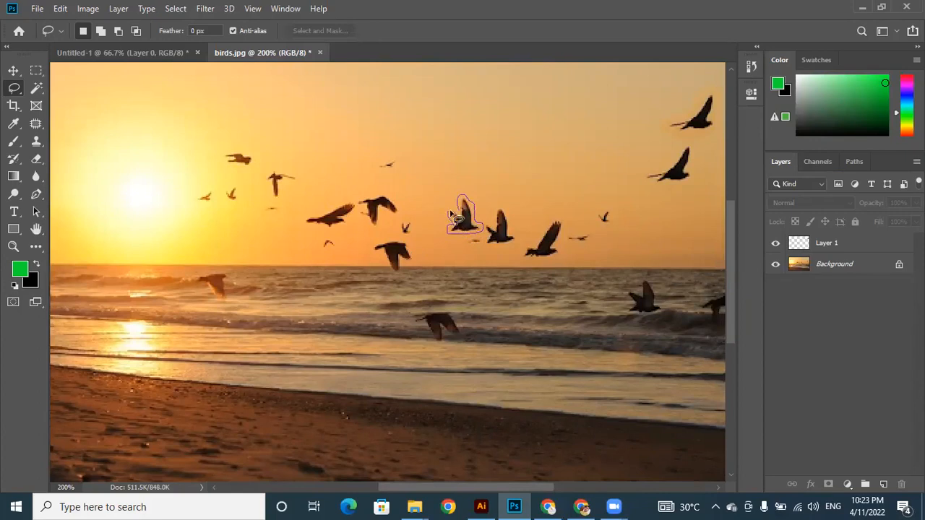
drag(458, 210, 458, 210)
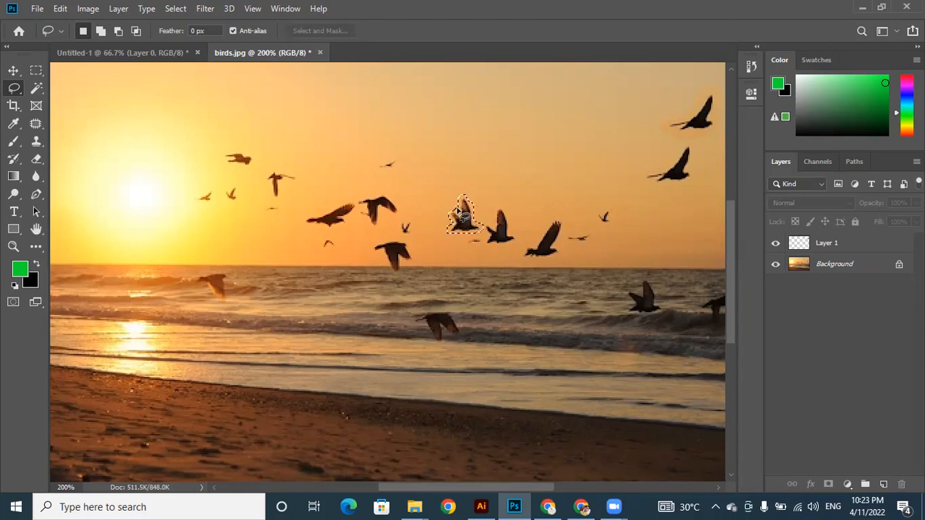
mouse_move(464, 219)
mouse_down()
mouse_move(487, 187)
mouse_move(463, 221)
mouse_up()
click(800, 266)
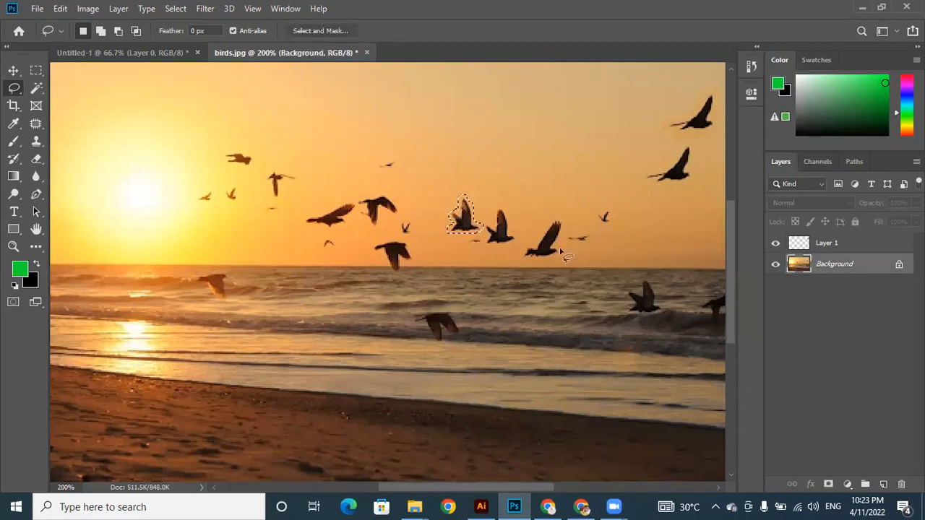
key(ctrl+j)
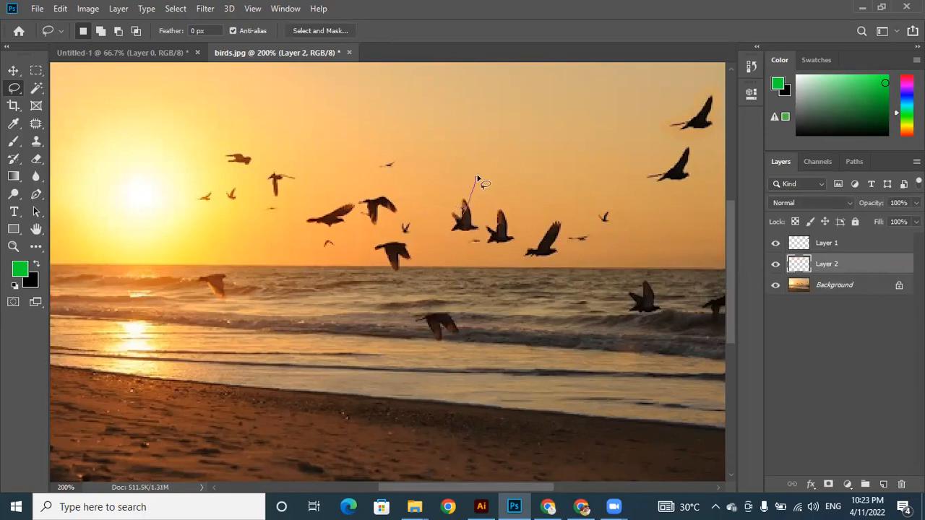
Move the second copied bird slightly up and to the right of its original, and deselect its layer.
click(16, 70)
drag(470, 230, 490, 195)
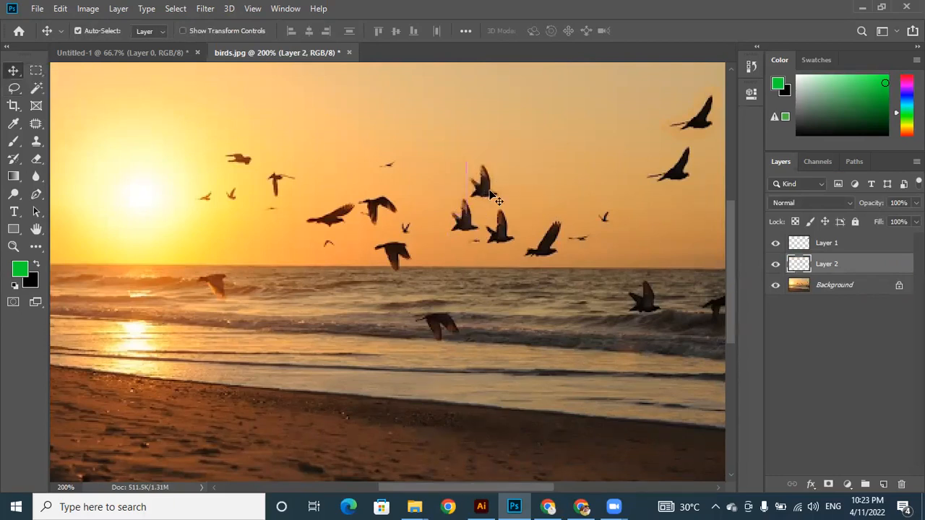
click(573, 288)
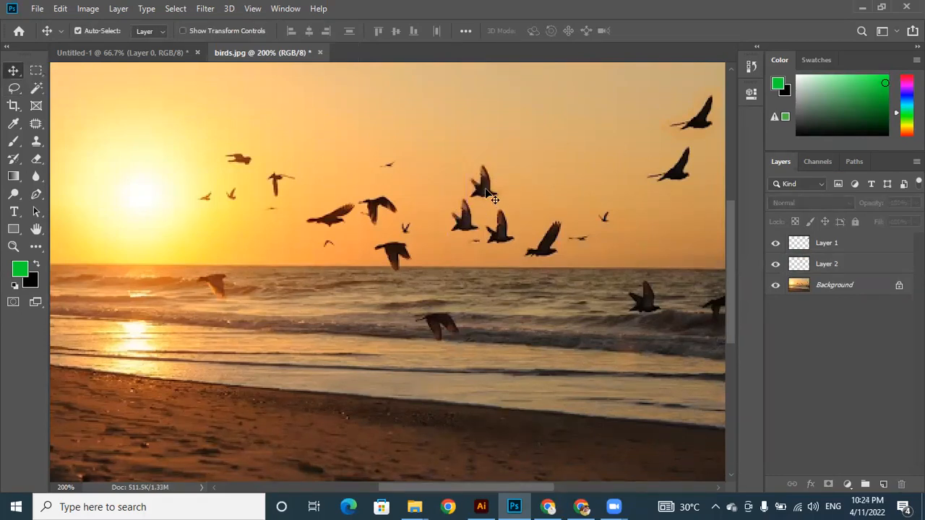
Draw a four-sided selection in the empty sky above the middle birds with the Polygonal Lasso tool.
click(14, 87)
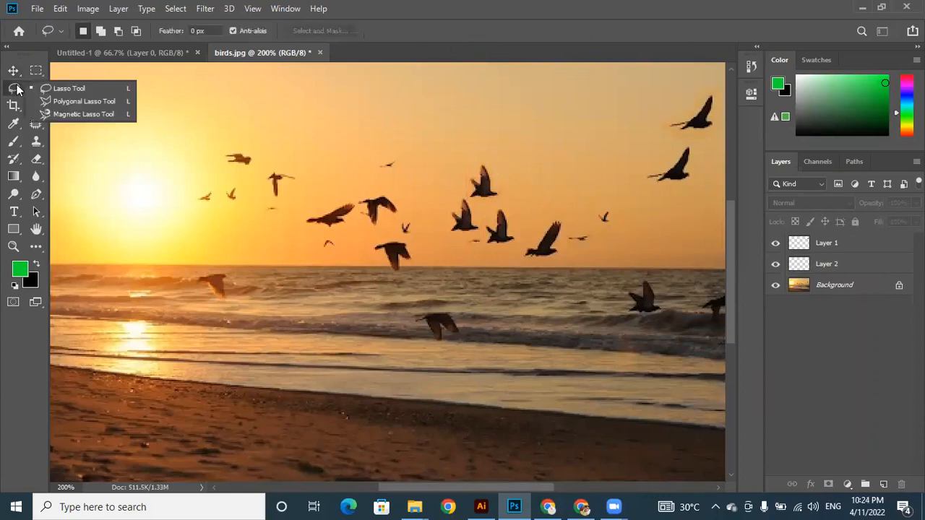
click(69, 102)
click(477, 114)
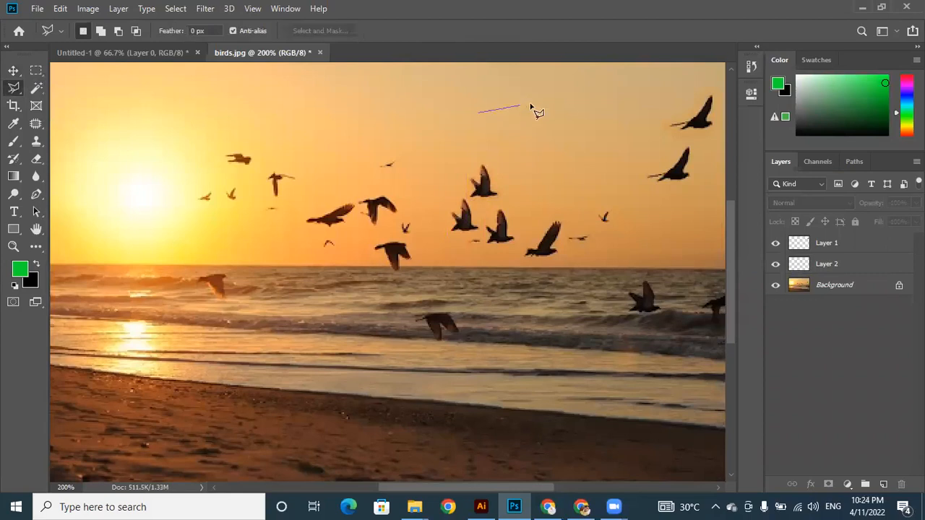
click(615, 116)
click(616, 173)
click(461, 169)
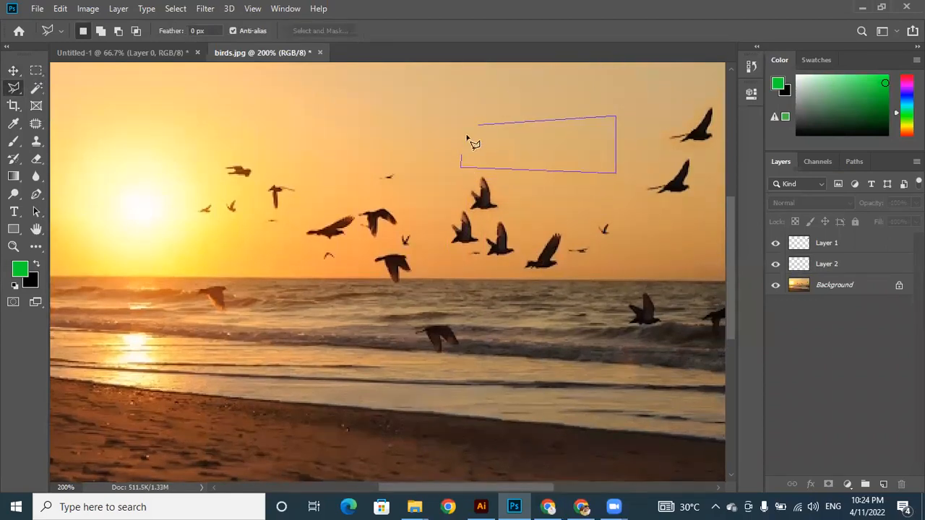
click(478, 126)
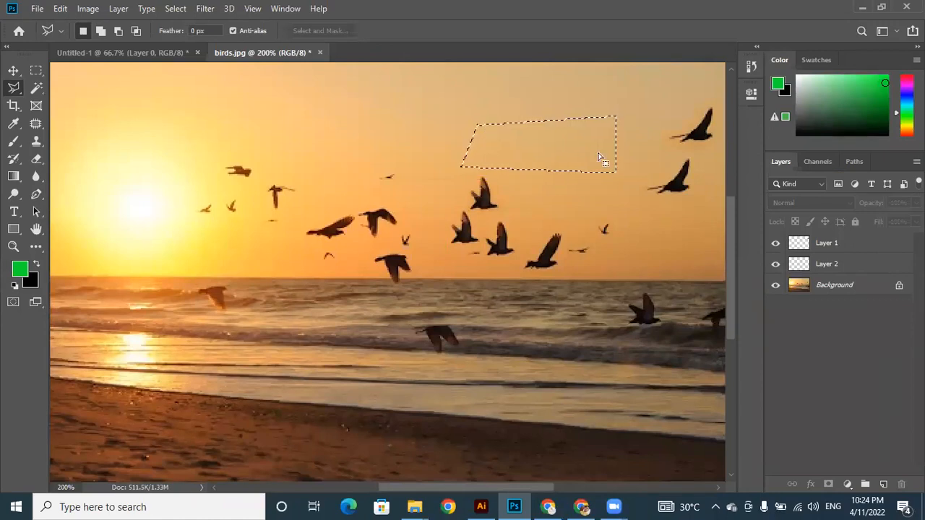
Try to draw a rectangular marquee about 1.03 by 0.6 in in the sky beside the polygonal selection.
drag(36, 70, 78, 70)
drag(300, 74, 403, 136)
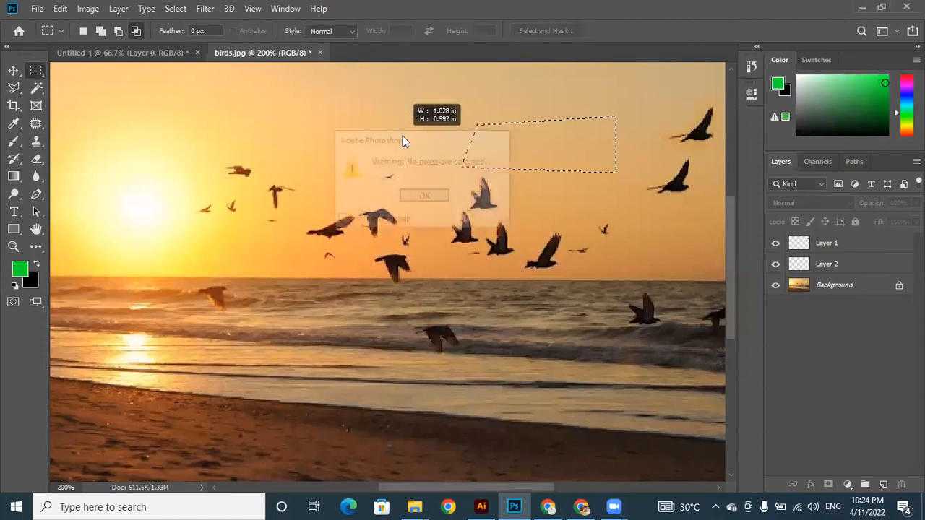
click(426, 201)
Draw a rectangular marquee in the upper sky with the Background layer active, and another one to its right.
click(801, 286)
drag(308, 86, 425, 138)
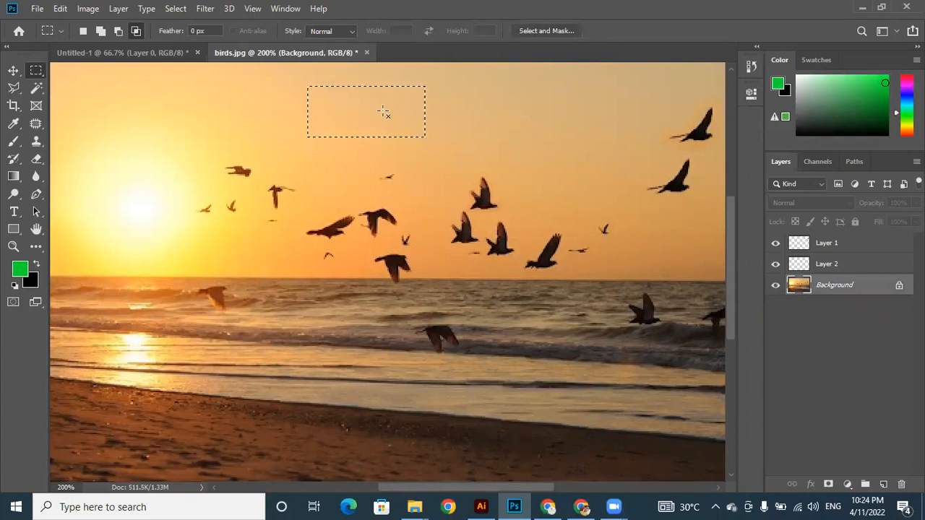
click(842, 266)
click(842, 288)
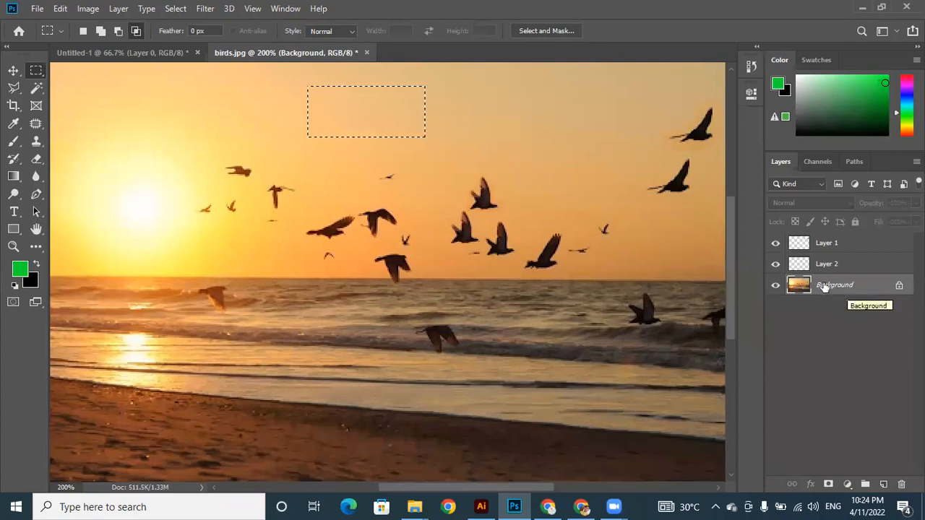
drag(509, 89, 594, 151)
click(449, 196)
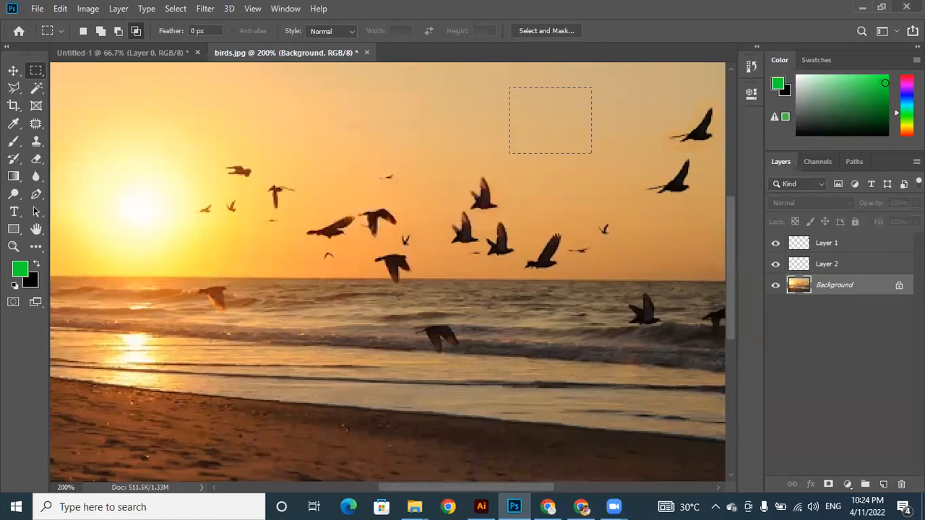
Try to draw three overlapping rectangular marquees in the sky above the middle birds with selections set to intersect.
drag(456, 92, 491, 135)
drag(403, 101, 461, 173)
drag(375, 104, 435, 179)
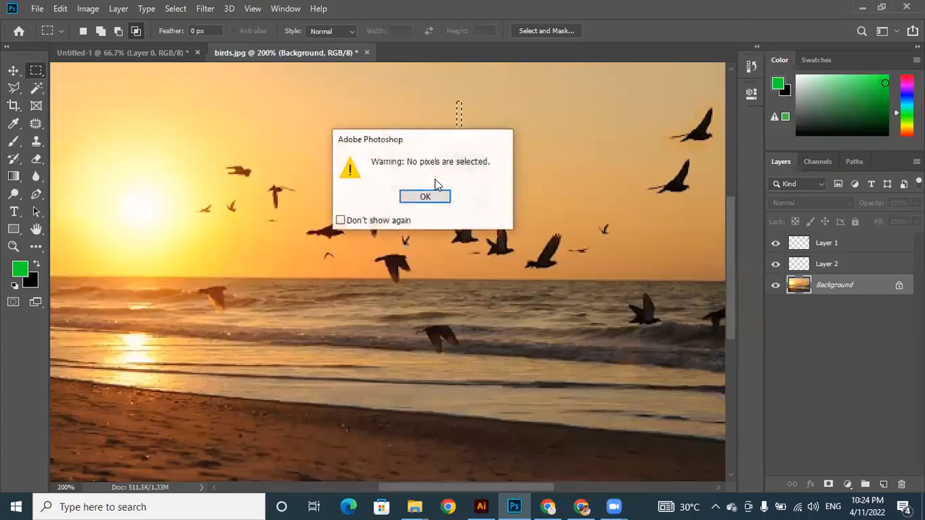
click(433, 195)
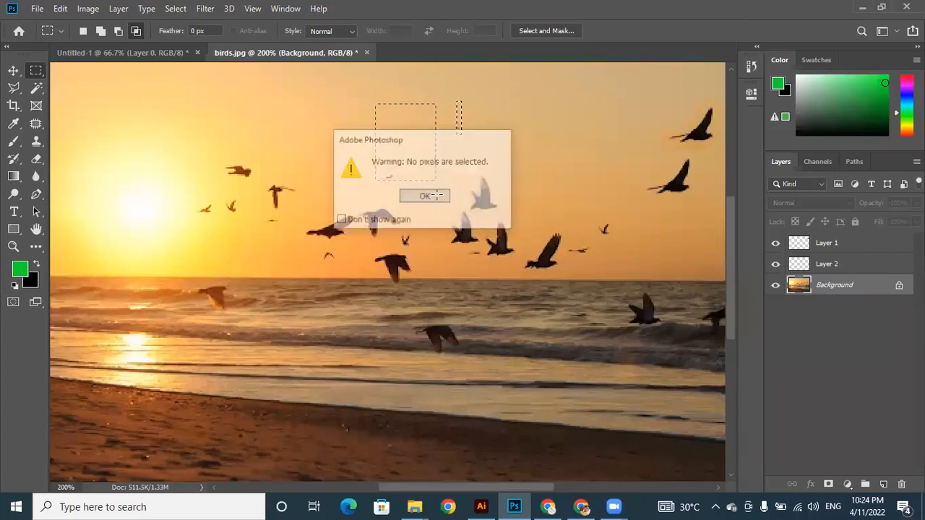
Draw freehand selections with the Lasso tool, one in the upper sky and one beside the low bird over the waves.
right_click(16, 88)
click(69, 86)
mouse_move(513, 109)
mouse_down()
mouse_move(533, 94)
mouse_move(594, 153)
mouse_move(462, 174)
mouse_move(494, 98)
mouse_move(520, 99)
mouse_up()
click(437, 350)
mouse_move(438, 351)
mouse_down()
mouse_move(501, 355)
mouse_move(438, 351)
mouse_up()
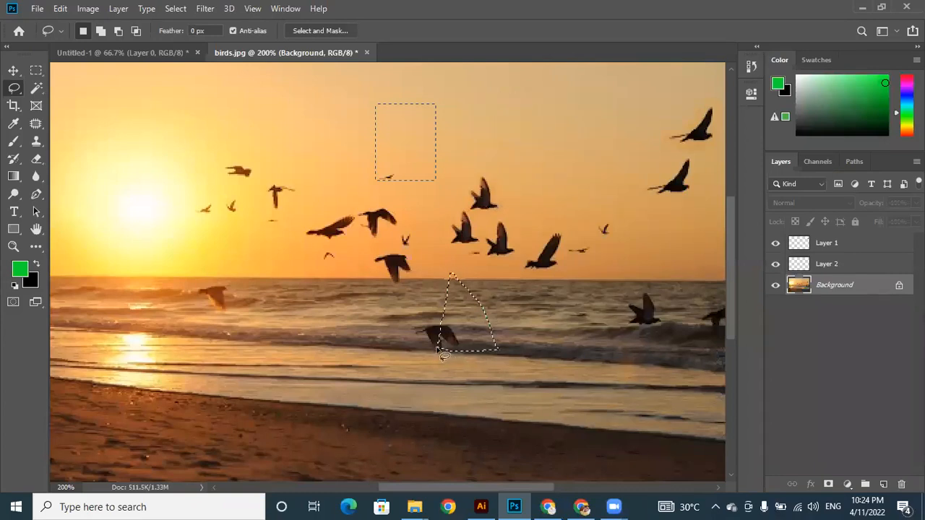
Draw a large four-sided selection in the sky above the middle birds with the Polygonal Lasso tool.
drag(14, 89, 57, 99)
click(504, 111)
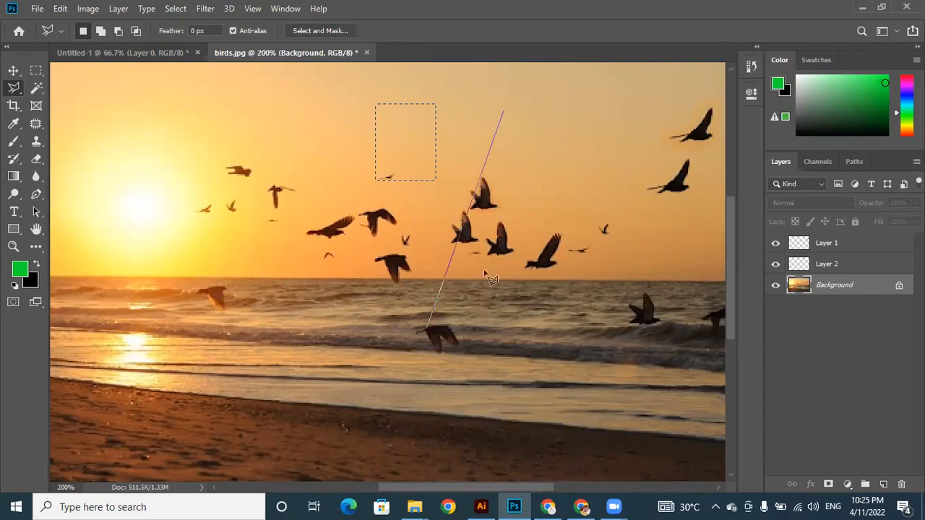
click(646, 112)
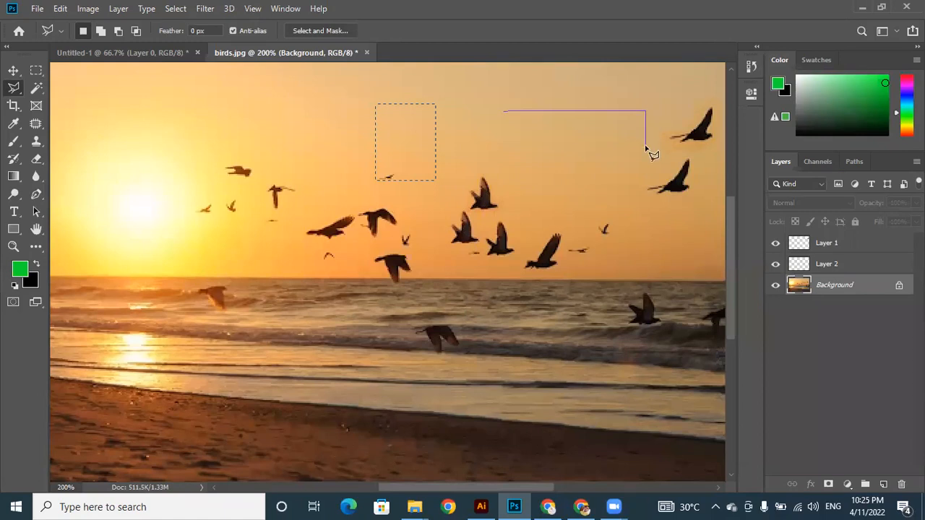
click(647, 206)
click(506, 210)
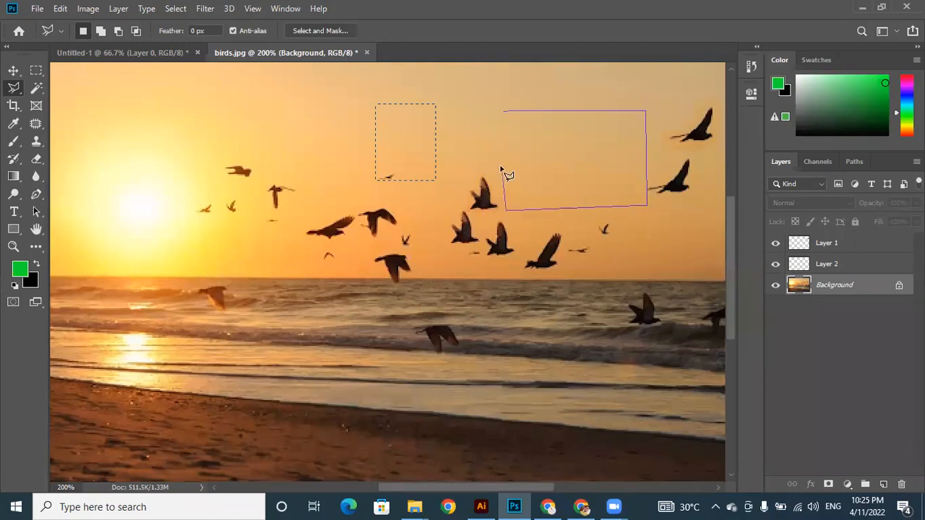
click(504, 113)
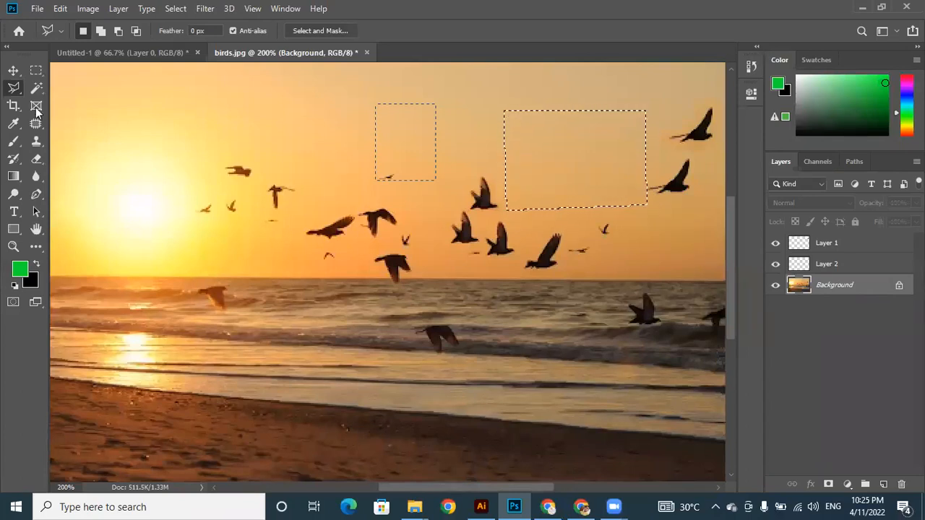
Draw a triangular Polygonal Lasso selection from the low bird over the waves up to the middle flock.
right_click(15, 88)
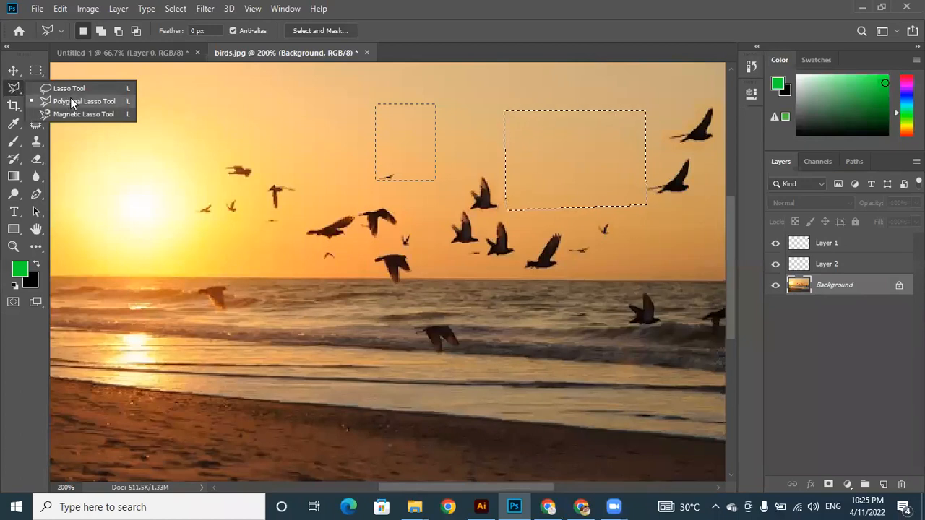
click(419, 333)
click(466, 224)
click(527, 331)
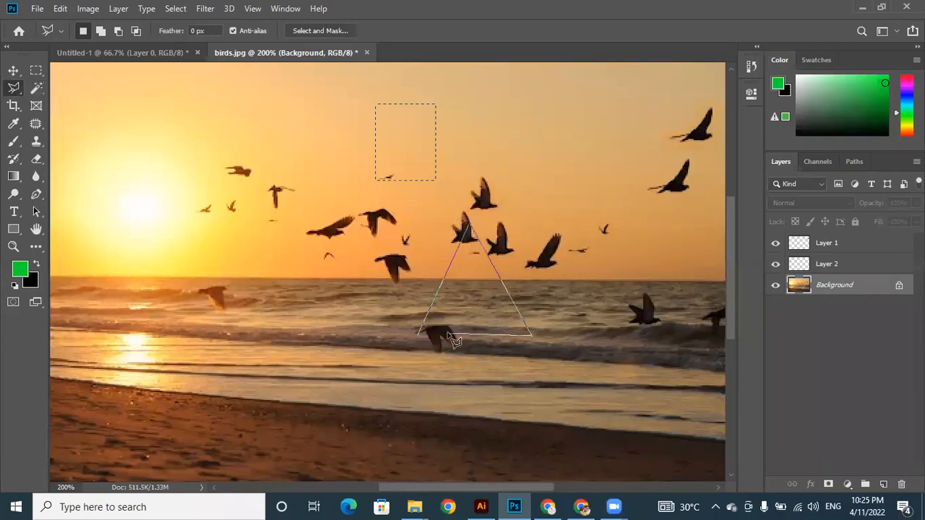
click(420, 335)
Draw a small rectangular selection with the Polygonal Lasso in the empty sky above the middle birds.
click(535, 138)
click(611, 139)
click(611, 189)
click(533, 189)
click(535, 137)
Draw a six-sided selection with the Polygonal Lasso near the upper edge of the sky.
click(488, 72)
click(546, 73)
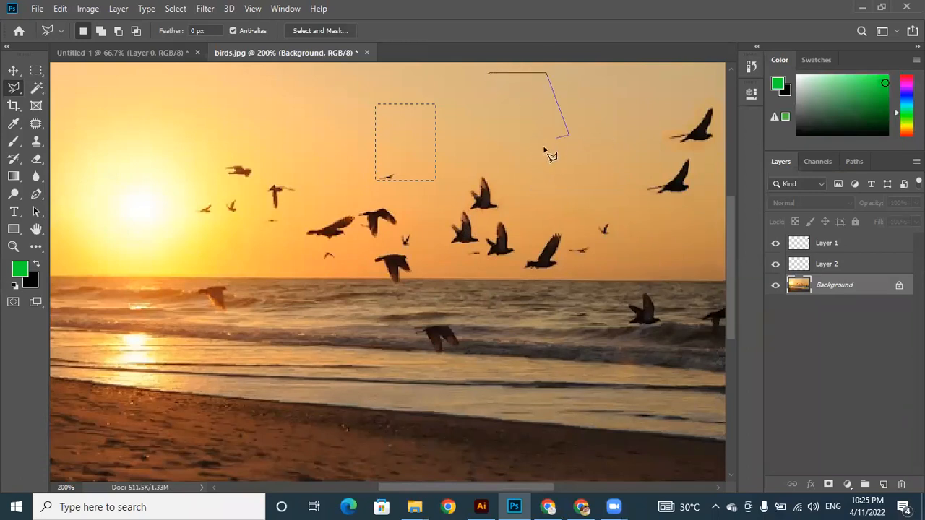
click(475, 157)
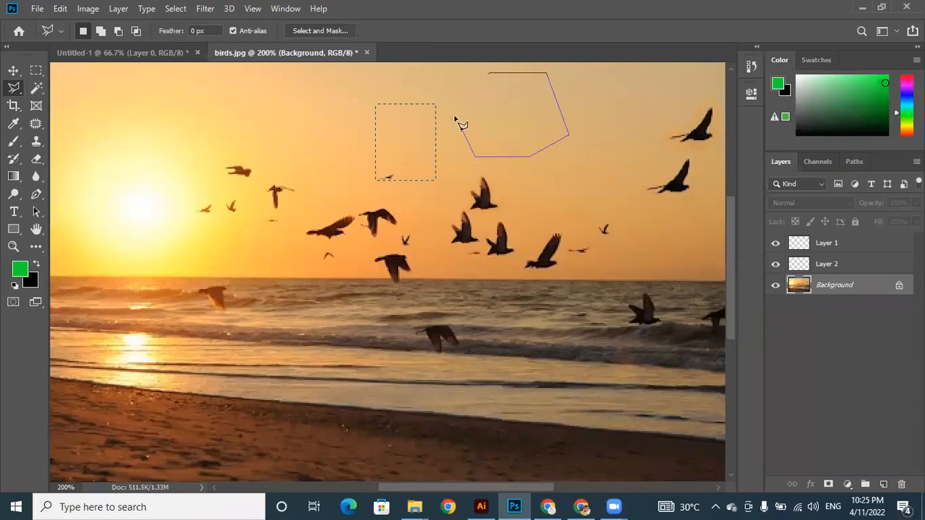
click(488, 73)
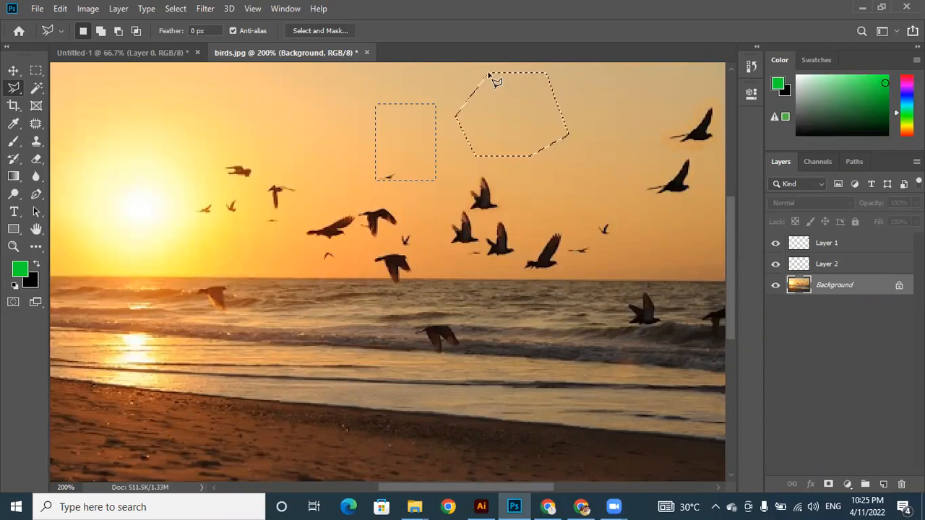
Switch to the Magnetic Lasso tool and show the whole birds image at 100%.
right_click(14, 87)
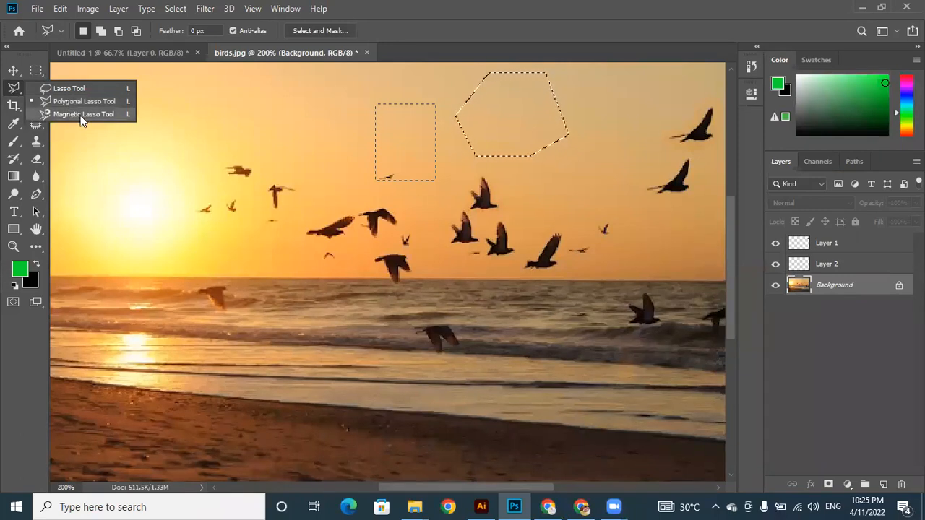
click(81, 116)
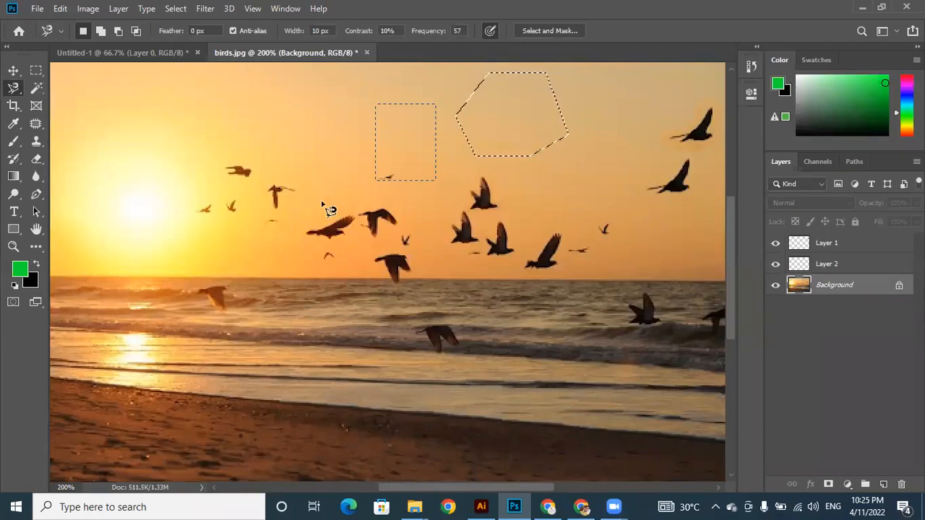
key(ctrl+minus)
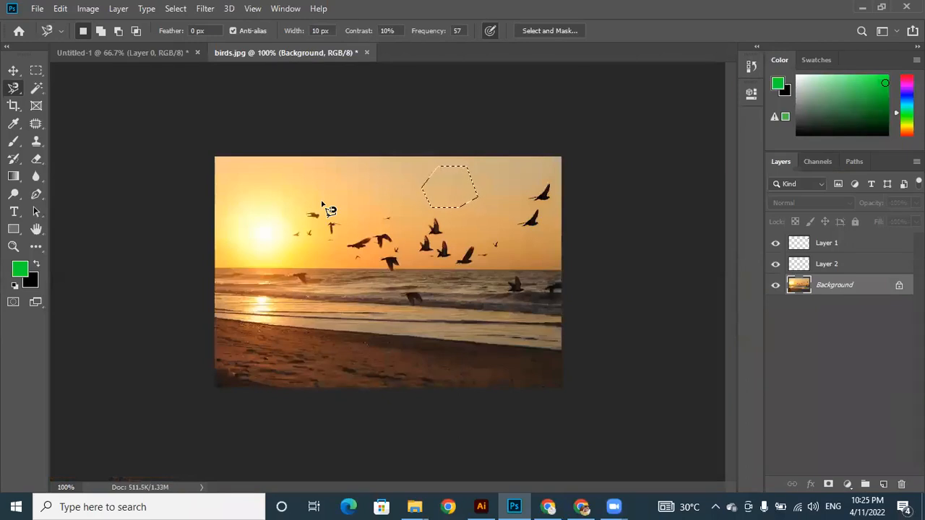
right_click(13, 87)
click(67, 115)
Find the AA portrait in the Graphic Designing Course Material folder and open it as a separate document.
mouse_move(414, 506)
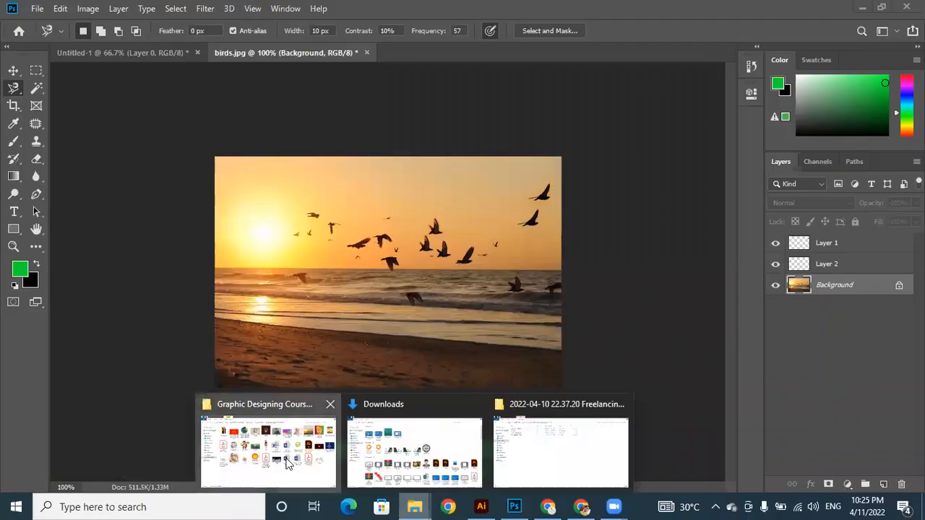
click(289, 456)
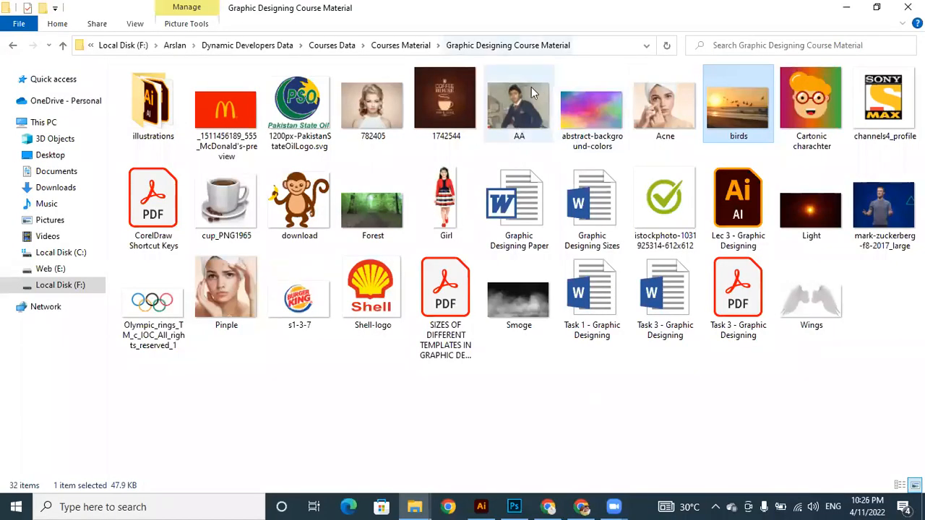
click(517, 104)
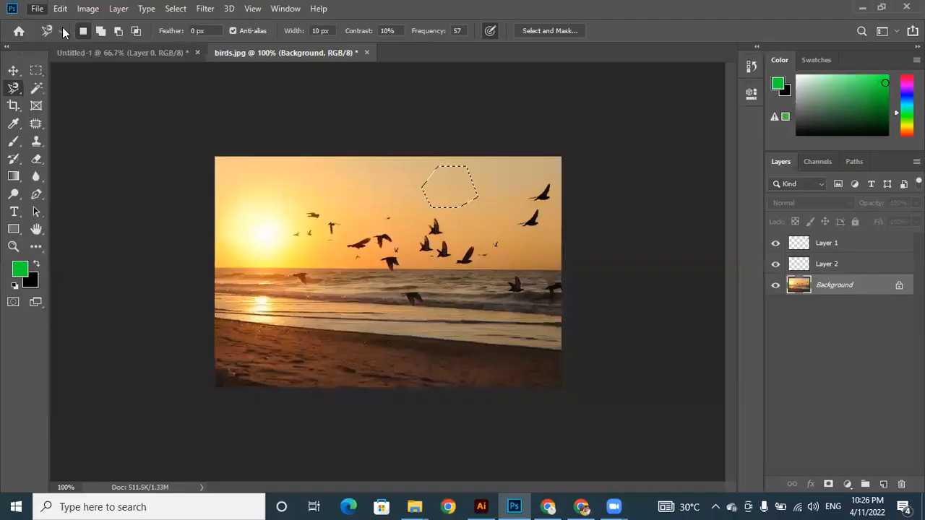
click(58, 11)
mouse_move(40, 13)
click(49, 39)
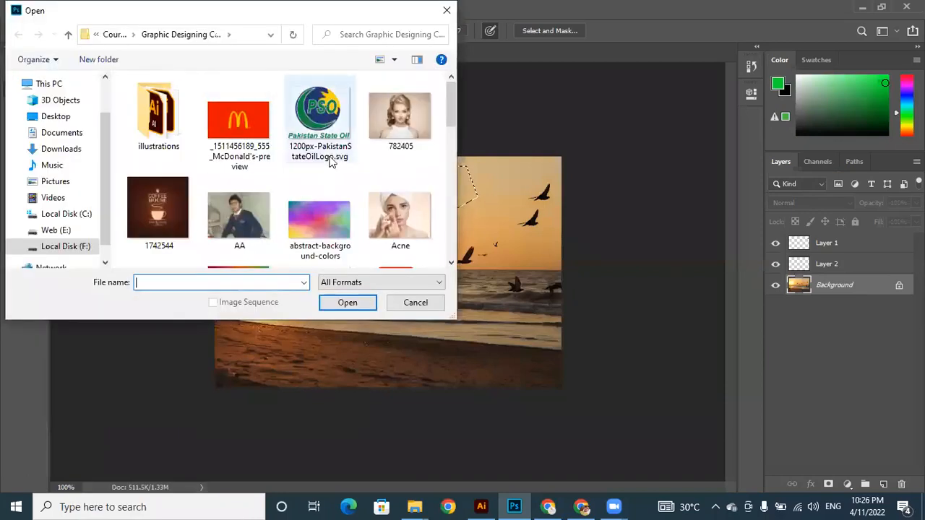
click(240, 213)
click(346, 302)
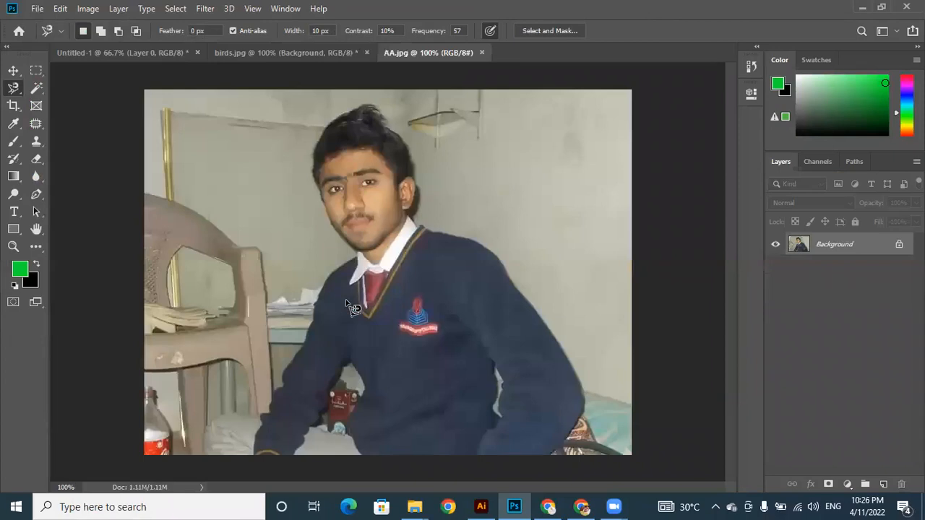
Draw a small round freehand selection on the wall beside the person with the Lasso tool.
click(12, 73)
click(13, 88)
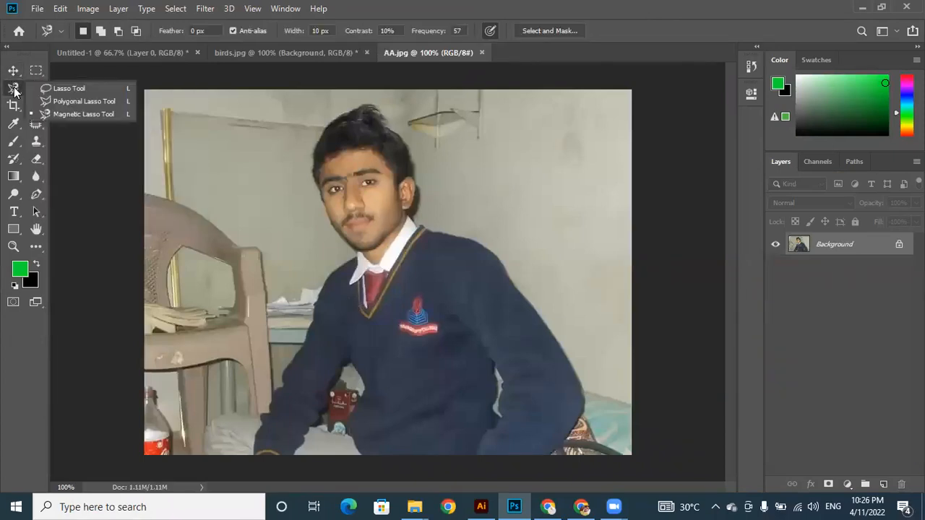
click(65, 89)
mouse_move(516, 182)
mouse_down()
mouse_move(543, 170)
mouse_move(568, 213)
mouse_move(509, 218)
mouse_move(528, 181)
mouse_up()
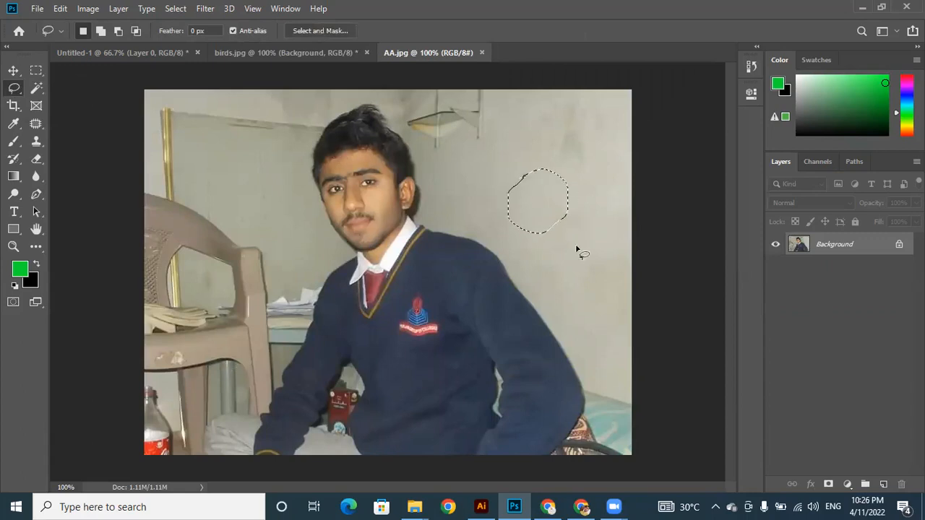
Draw a four-sided selection on the empty wall beside the person's head with the Polygonal Lasso tool.
click(20, 94)
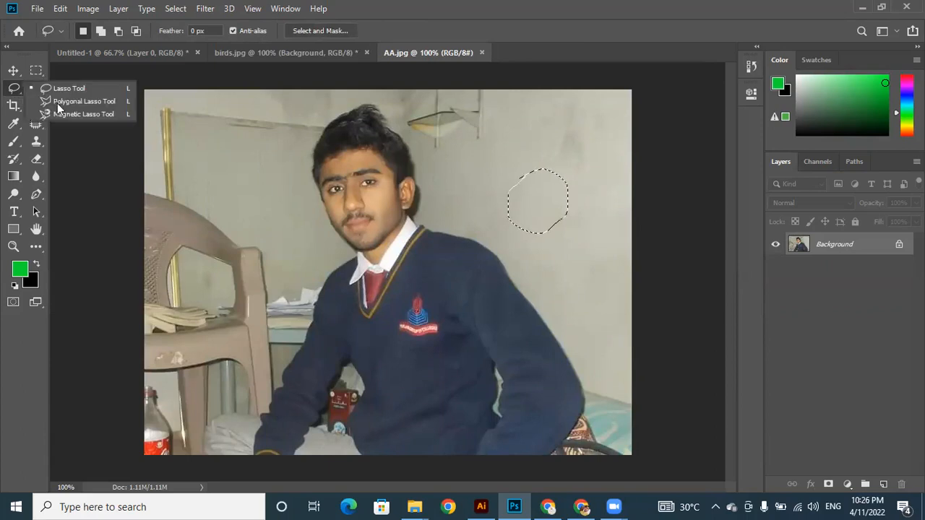
click(73, 101)
click(507, 123)
click(604, 121)
click(609, 200)
click(507, 202)
click(507, 126)
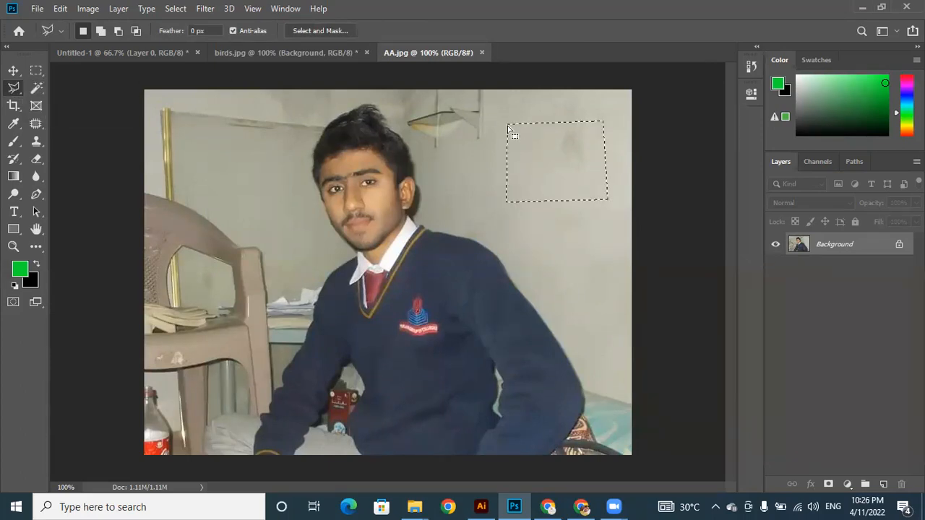
Switch to the Magnetic Lasso tool and clear the selection on the wall.
right_click(14, 90)
click(64, 113)
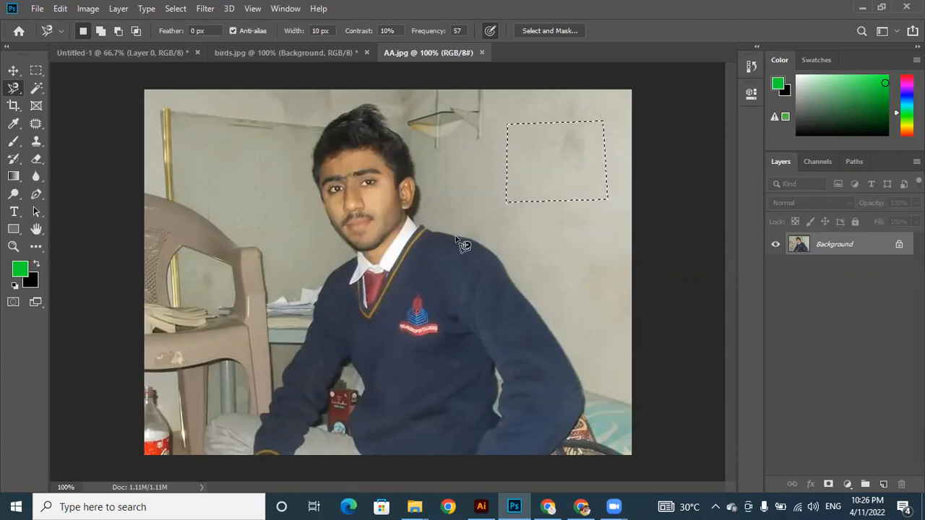
key(ctrl+d)
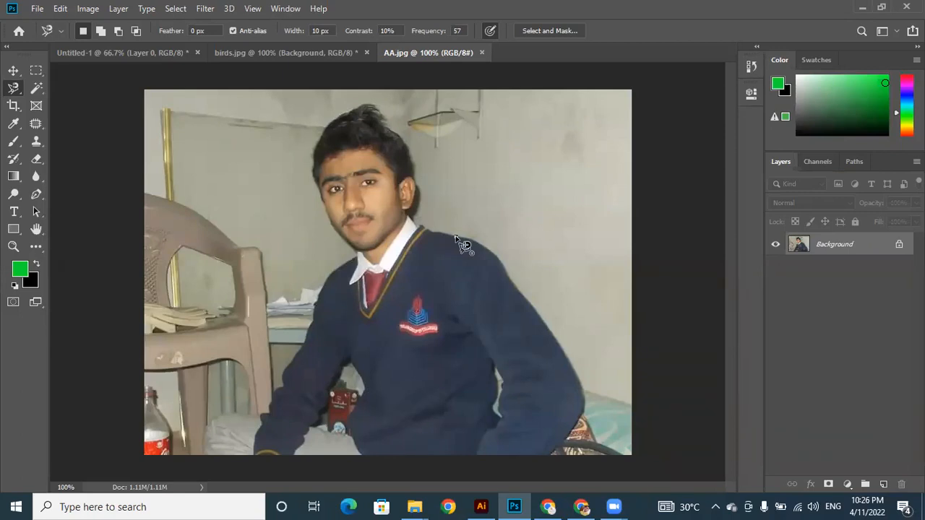
Trace the outer edge of the sweater from shoulder to elbow with the Magnetic Lasso, close the path and clear the selection.
click(456, 237)
scroll(511, 276, up, 4)
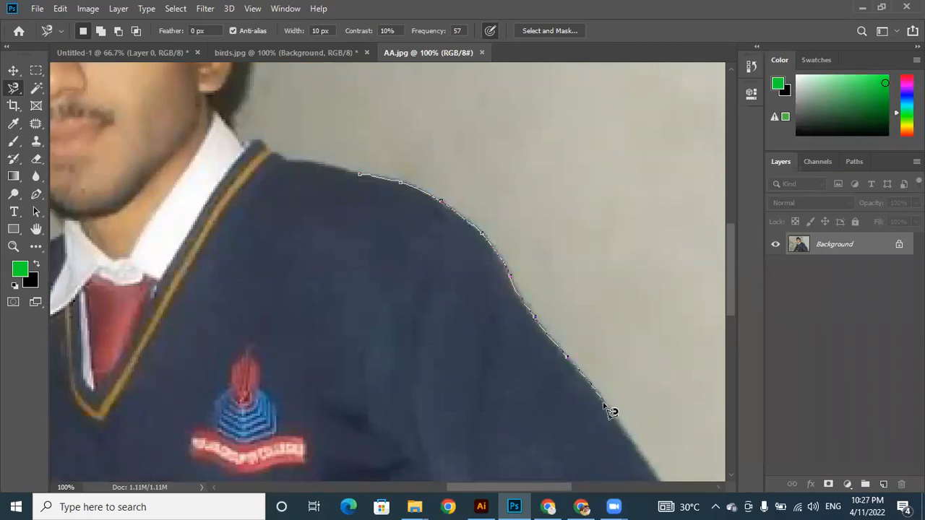
key(ctrl+minus)
key(ctrl+minus)
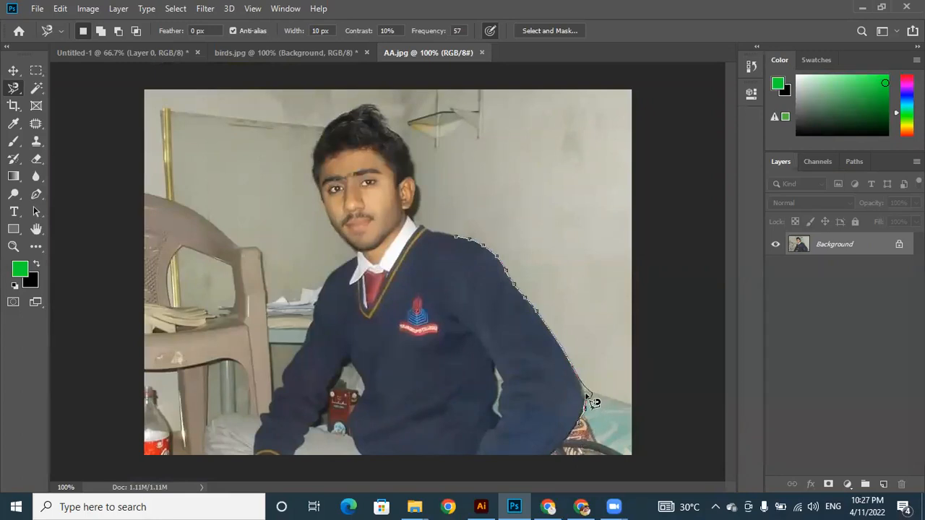
click(459, 240)
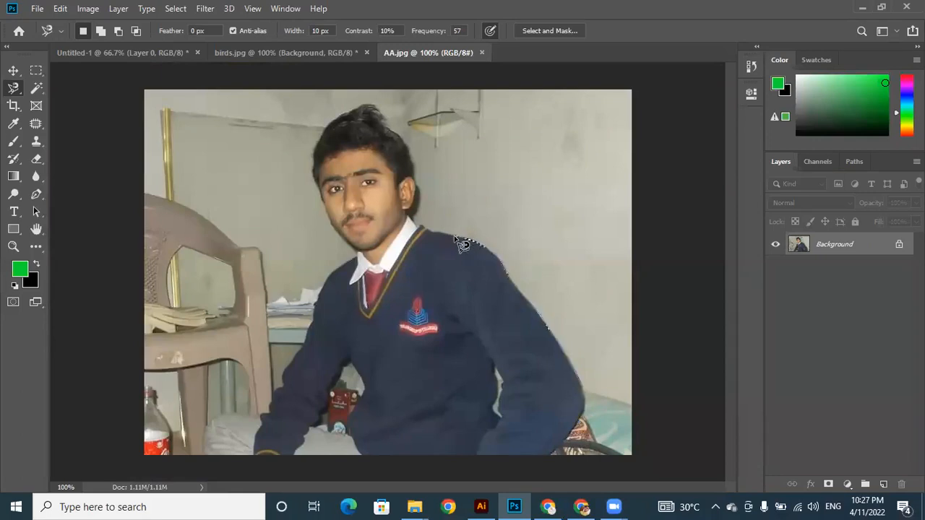
key(ctrl+d)
Trace the person's whole outline with the Magnetic Lasso, starting at the shoulder, and copy the selection to a new layer.
click(454, 236)
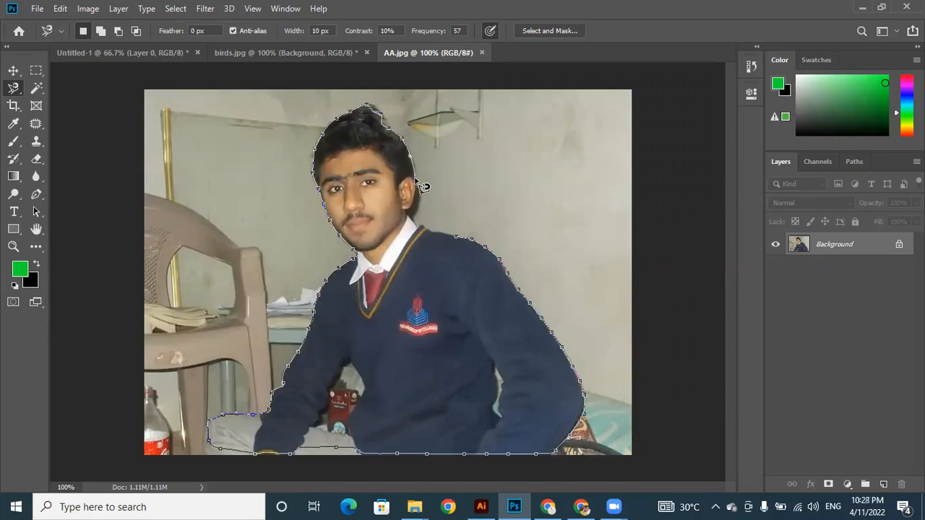
click(457, 239)
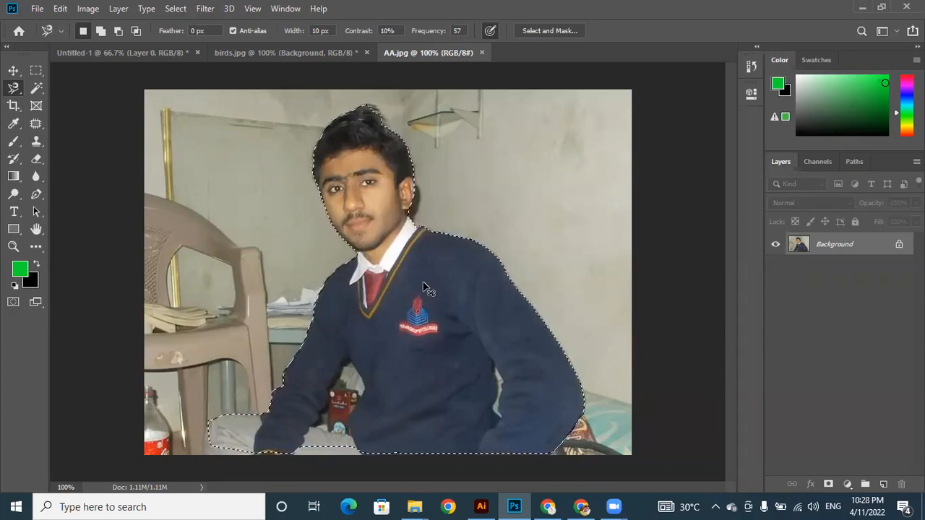
key(ctrl+j)
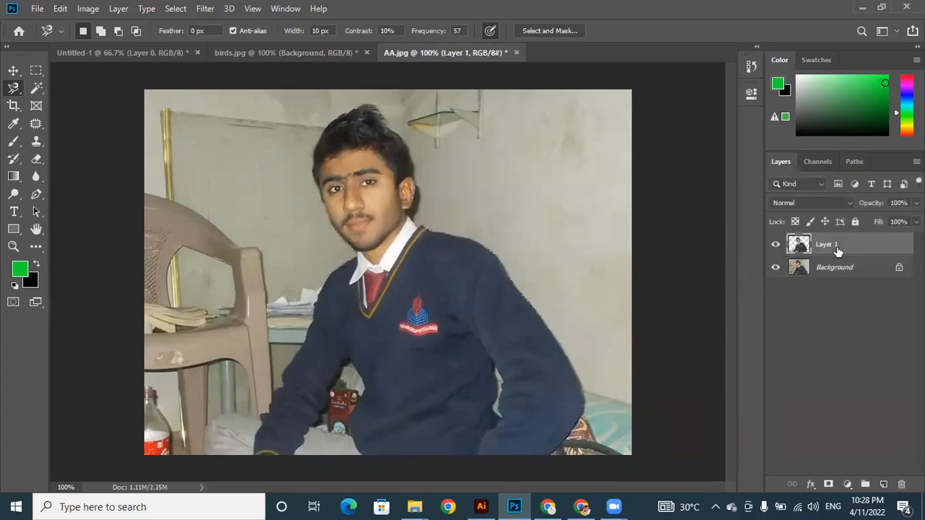
Hide the Background layer and move the cut-out person slightly down on the canvas.
click(775, 269)
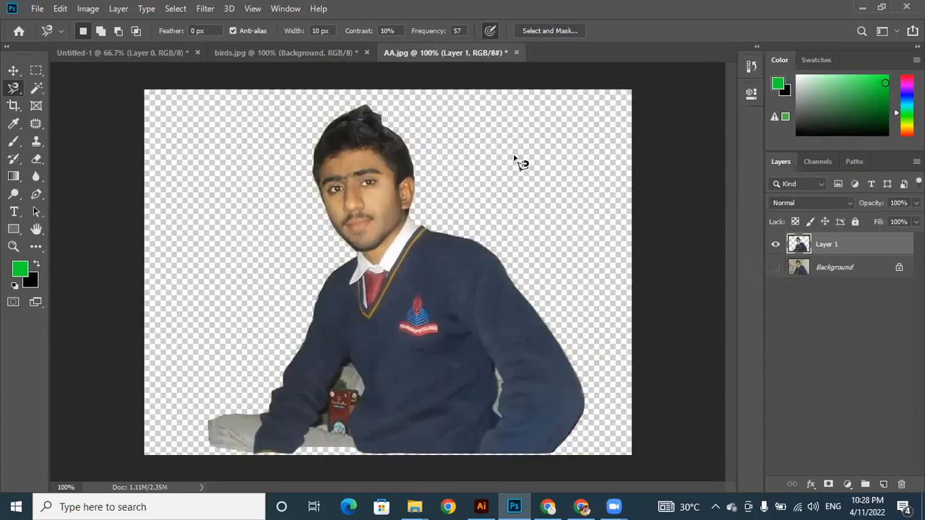
key(v)
drag(433, 311, 440, 349)
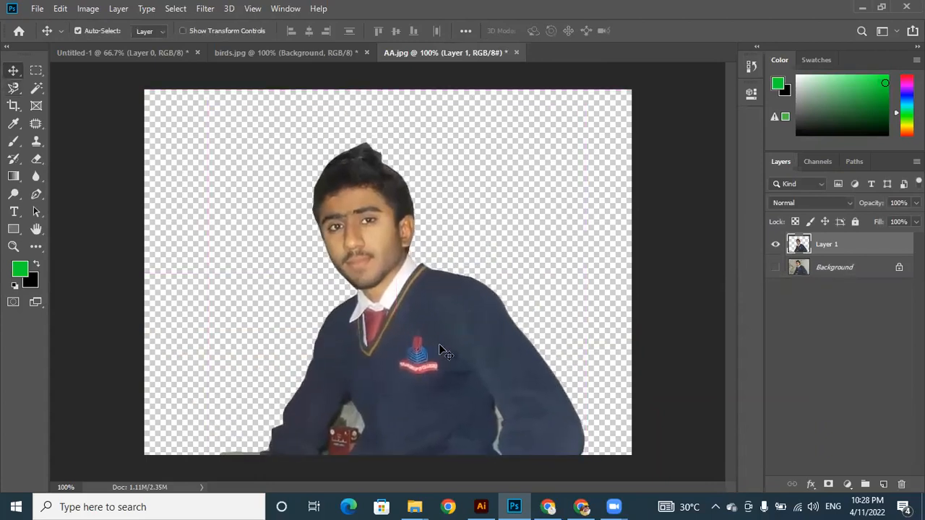
Switch back to the Magnetic Lasso tool.
click(13, 87)
click(55, 110)
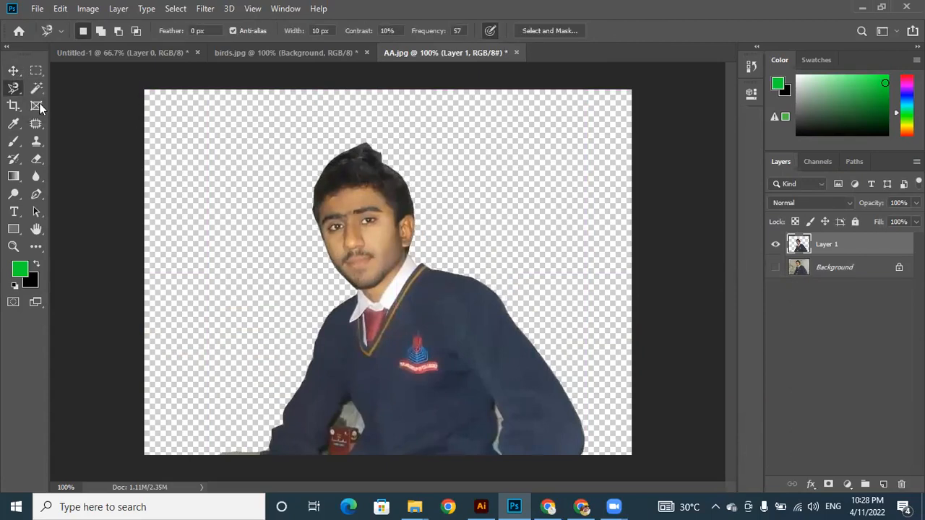
click(399, 330)
click(398, 331)
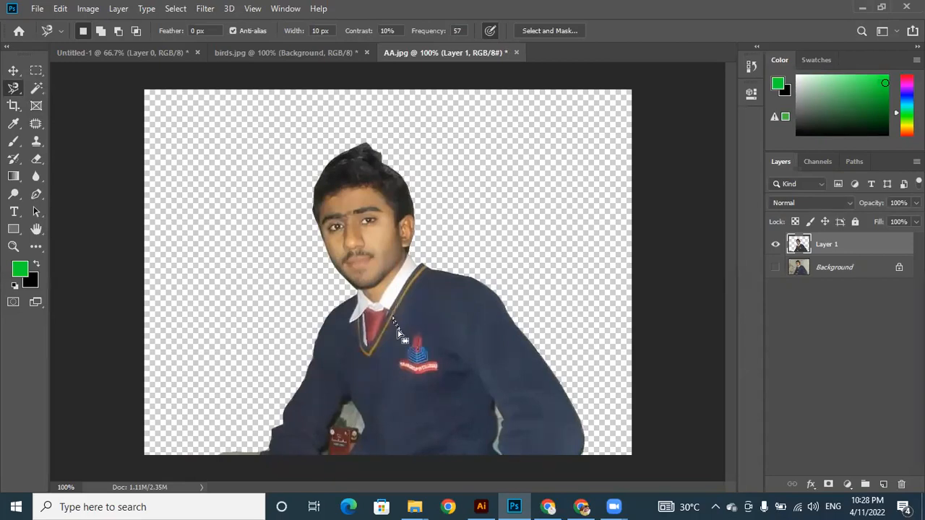
right_click(13, 88)
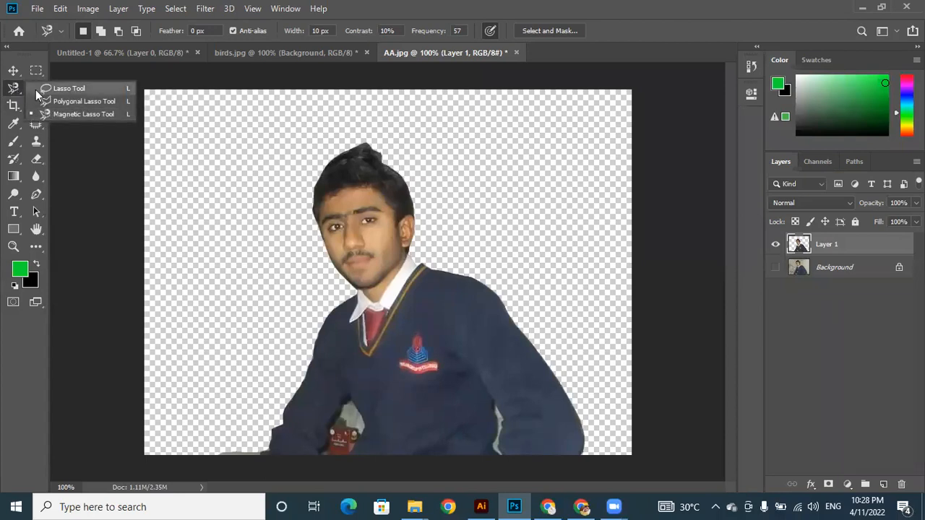
Switch to the Quick Selection tool.
click(35, 72)
click(36, 87)
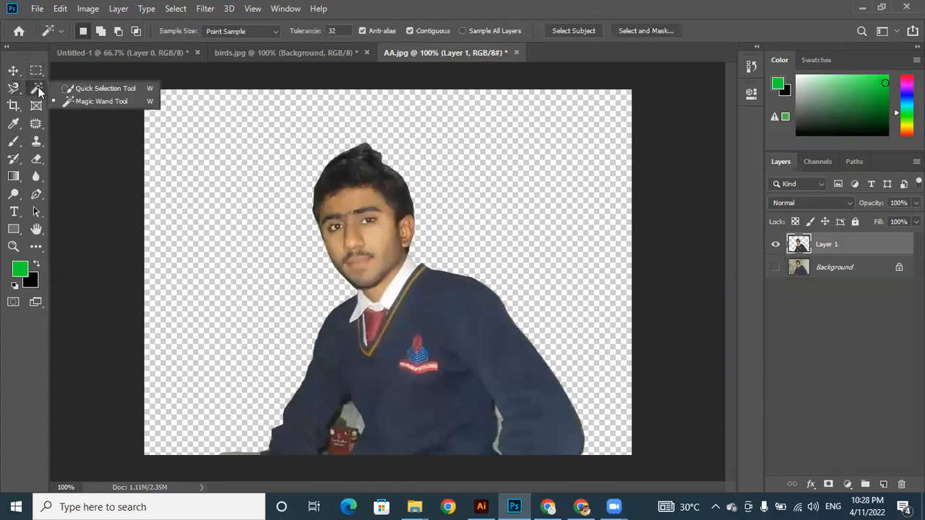
click(80, 88)
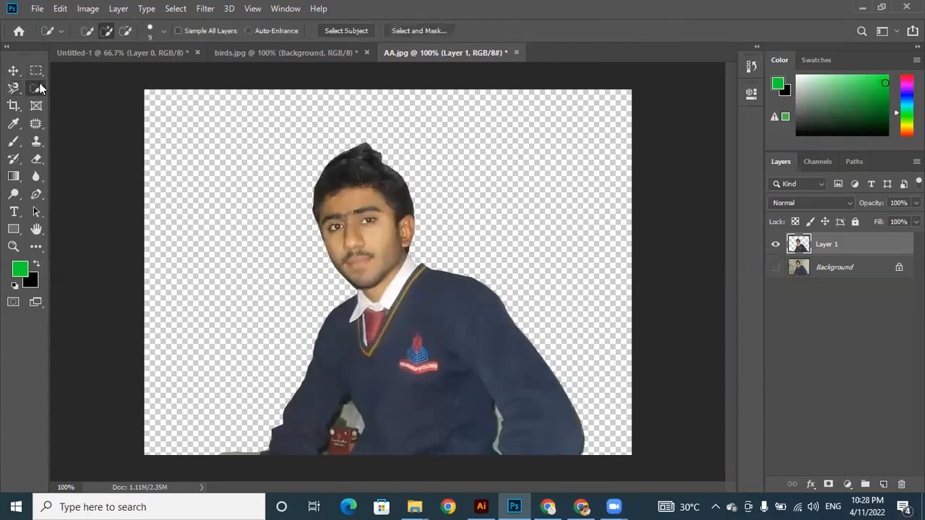
right_click(36, 87)
click(69, 89)
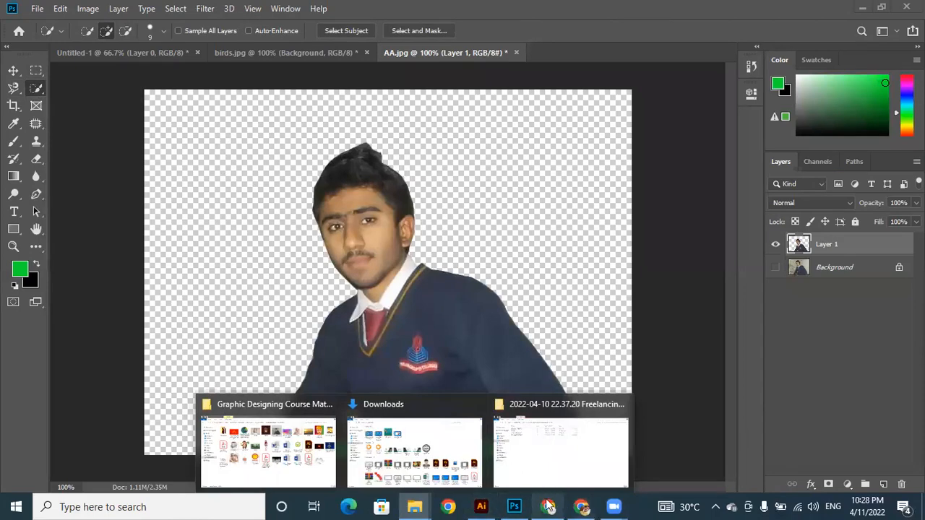
Open the image pp (1).jpg from the Downloads folder.
click(60, 8)
mouse_move(37, 8)
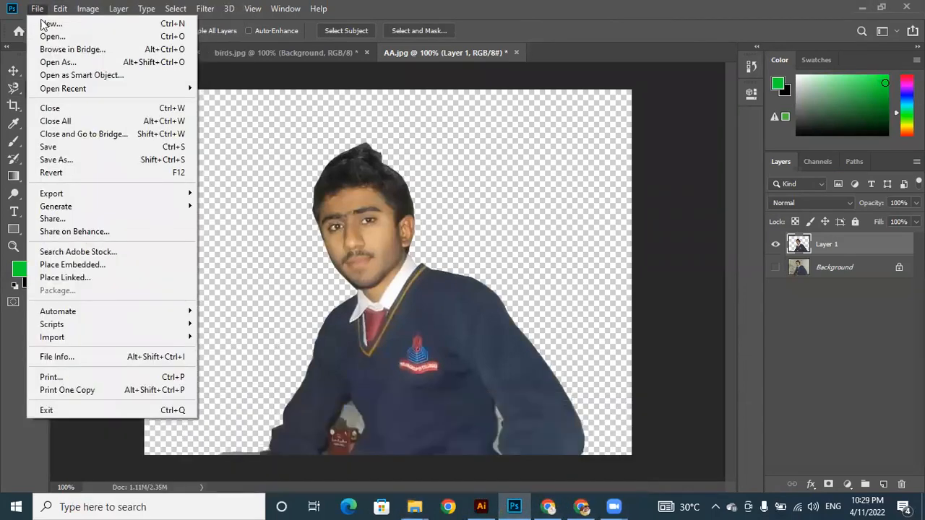
click(46, 34)
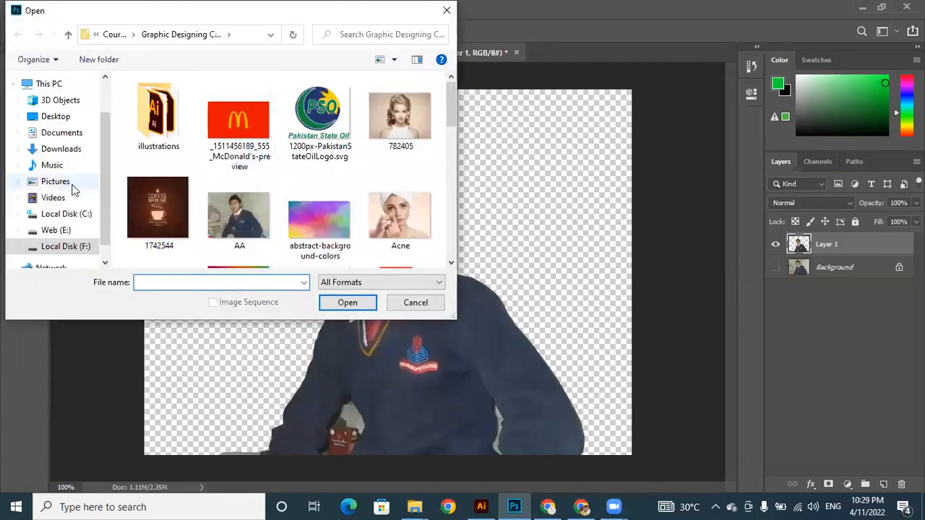
click(61, 148)
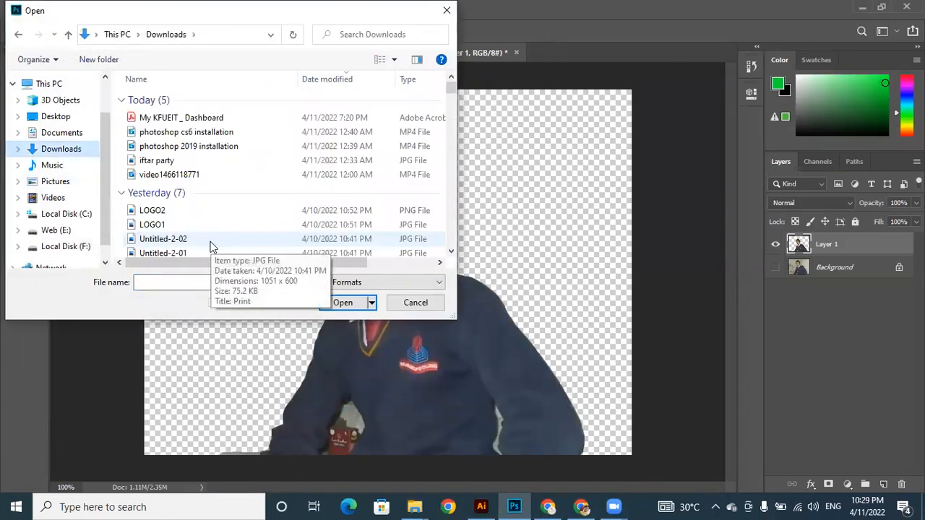
click(143, 282)
text(pp)
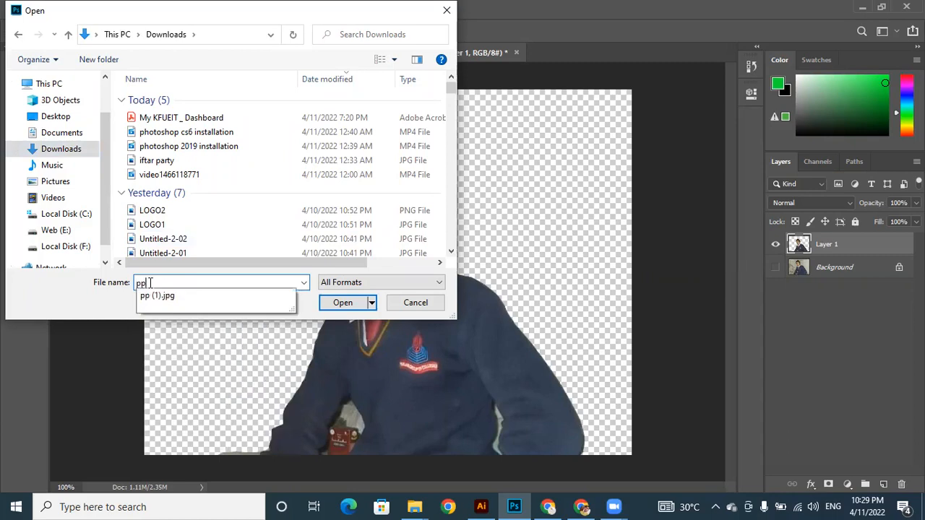
click(169, 296)
click(342, 303)
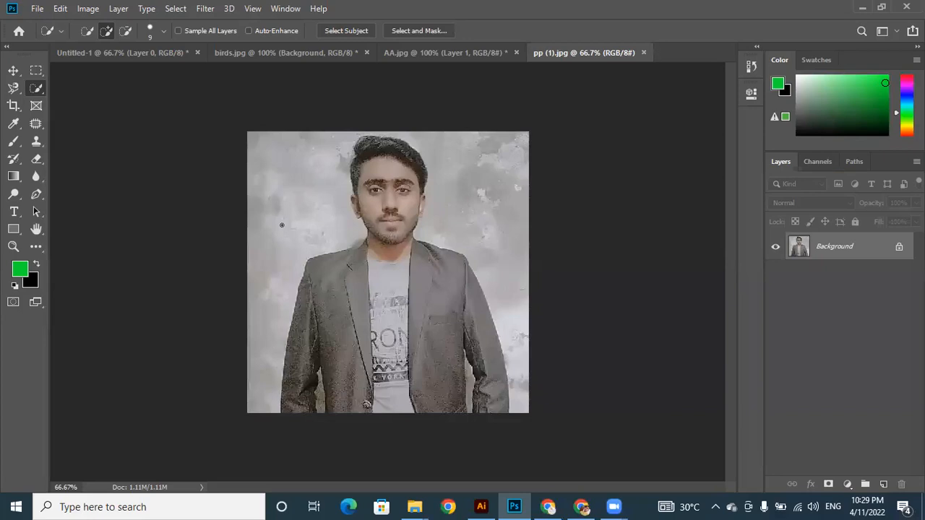
With the Quick Selection tool, try several brush sizes and adjust the size in the brush settings to 94 px.
right_click(36, 88)
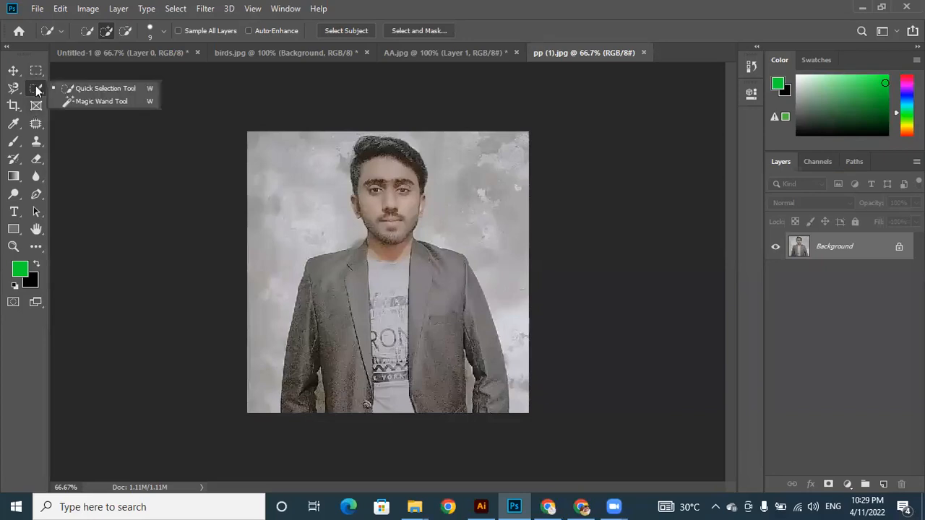
click(81, 90)
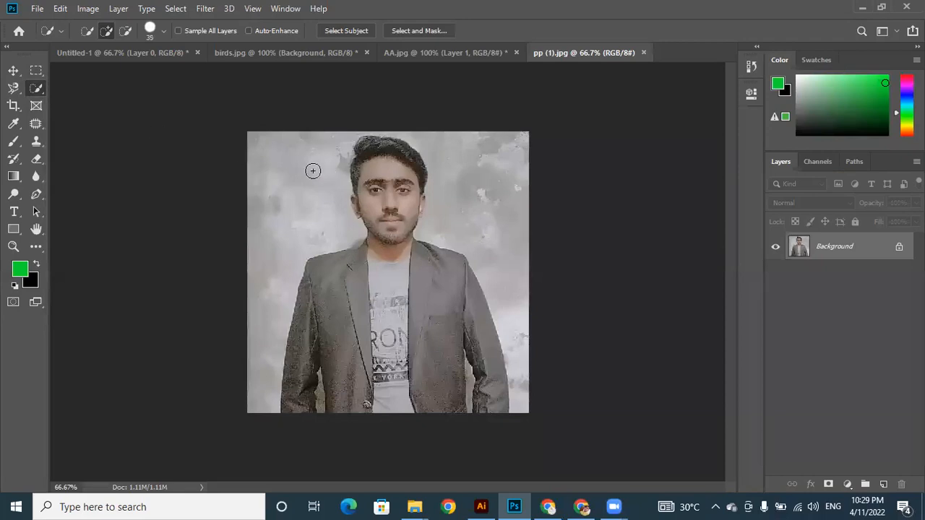
key(bracketright)
key(bracketright)
key(bracketright)
key(bracketright)
key(bracketright)
key(bracketright)
key(bracketright)
key(bracketright)
key(bracketright)
key(bracketright)
key(bracketright)
key(bracketleft)
key(bracketleft)
key(bracketleft)
key(bracketleft)
click(162, 29)
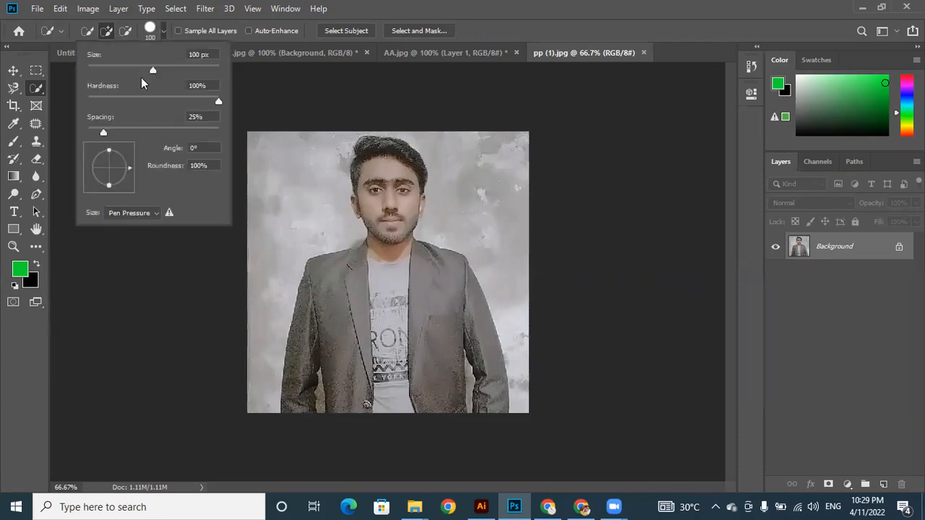
drag(131, 68, 184, 72)
click(165, 31)
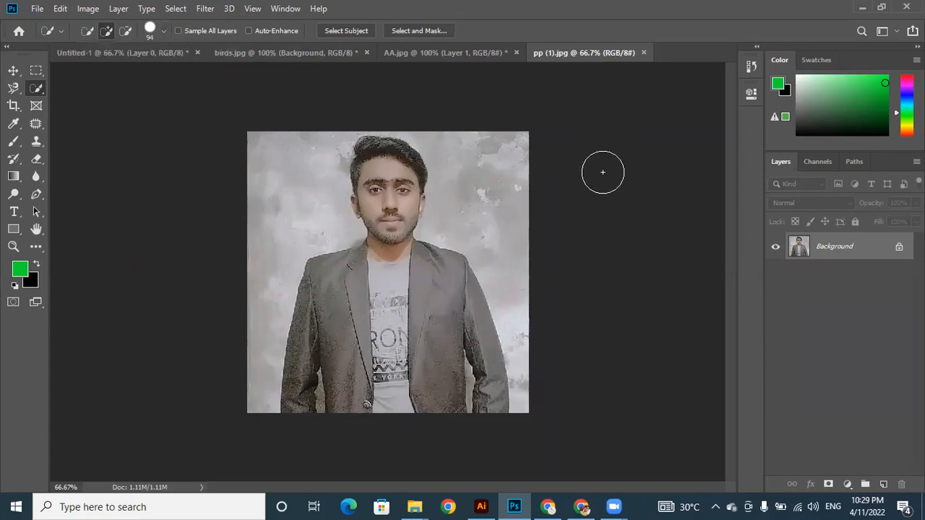
Demonstrate stepwise brush resizing by enlarging to 290 px, shrinking past 175 px and enlarging again to 200 px.
key(bracketright)
key(bracketright)
key(bracketright)
key(bracketright)
key(bracketright)
key(bracketright)
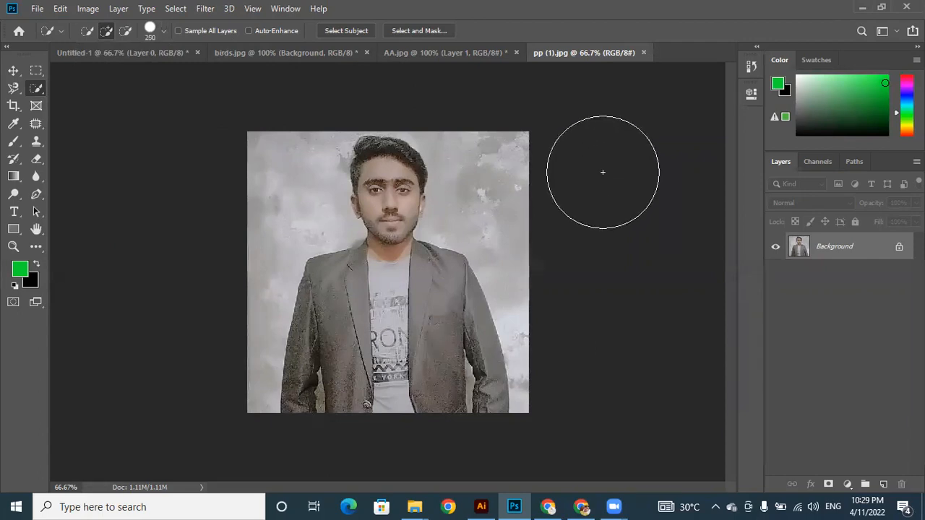
key(bracketleft)
key(bracketleft)
key(bracketleft)
key(bracketleft)
key(bracketleft)
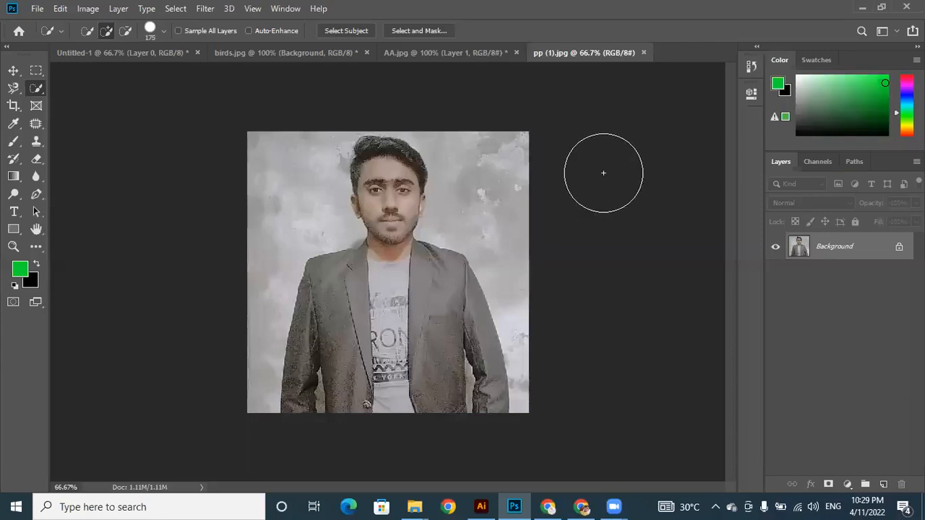
key(bracketleft)
key(bracketleft)
key(bracketleft)
key(bracketleft)
key(bracketleft)
key(bracketright)
key(bracketright)
key(bracketright)
key(bracketright)
key(bracketright)
key(bracketright)
key(bracketright)
key(bracketright)
key(bracketright)
key(bracketright)
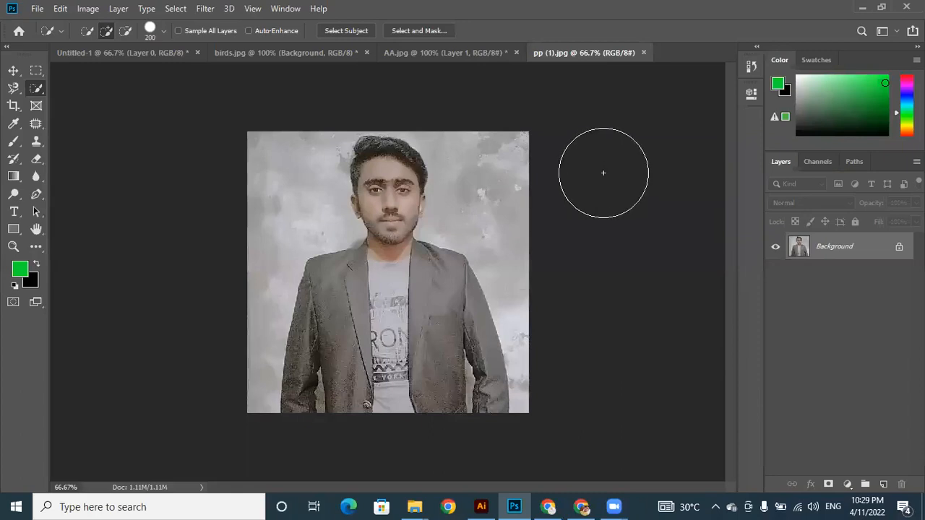
Set the Quick Selection brush to 100 px and select the whole person from hair to jacket hem, including the ears.
key(bracketleft)
key(bracketleft)
key(bracketleft)
key(bracketleft)
key(bracketleft)
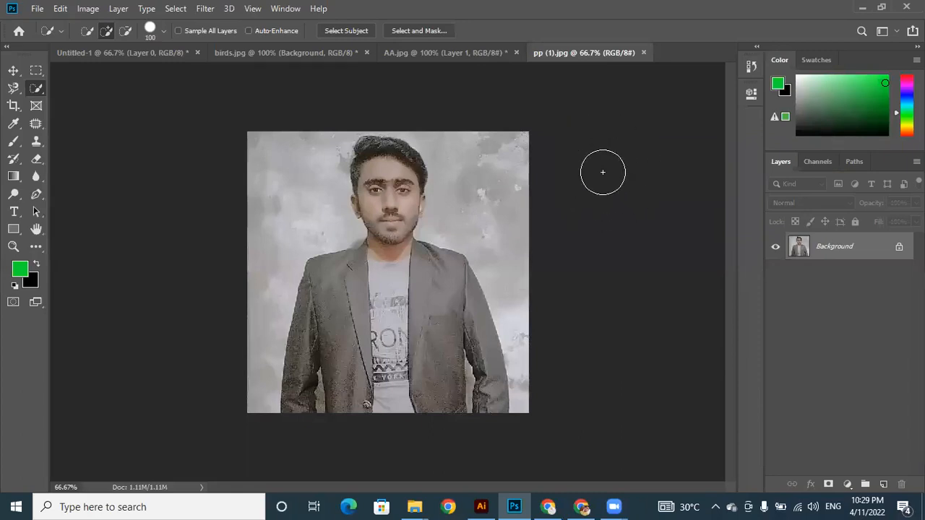
mouse_move(384, 169)
mouse_down()
mouse_move(377, 153)
mouse_move(370, 174)
mouse_move(389, 249)
mouse_move(376, 293)
mouse_move(331, 283)
mouse_move(328, 316)
mouse_move(415, 298)
mouse_move(436, 307)
mouse_move(453, 333)
mouse_up()
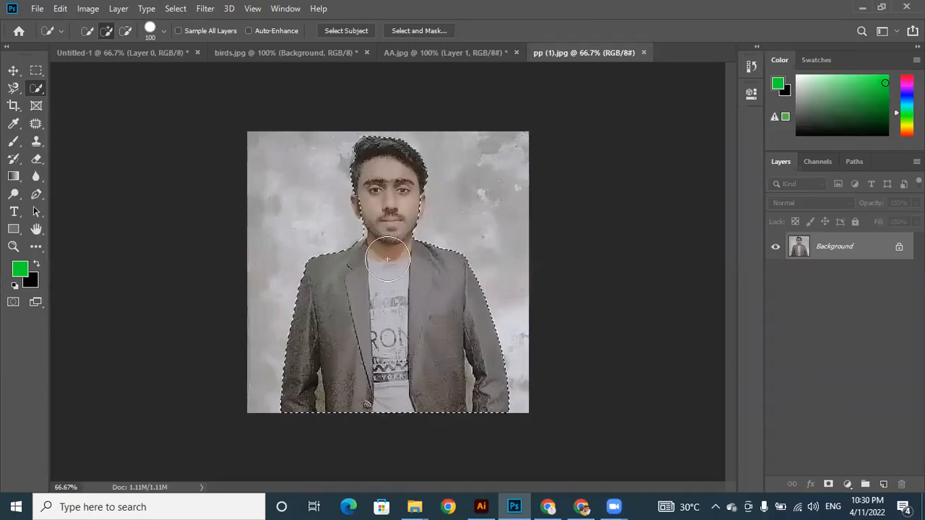
key(ctrl+plus)
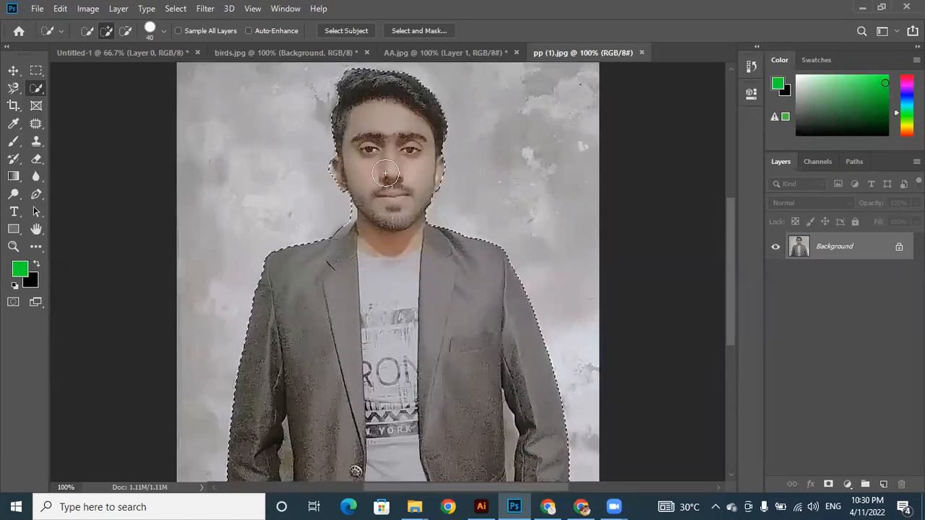
Try adding background beside the neck and selecting the whole canvas, undoing each change.
mouse_move(341, 200)
mouse_down()
mouse_move(336, 210)
mouse_move(302, 210)
mouse_up()
key(ctrl+z)
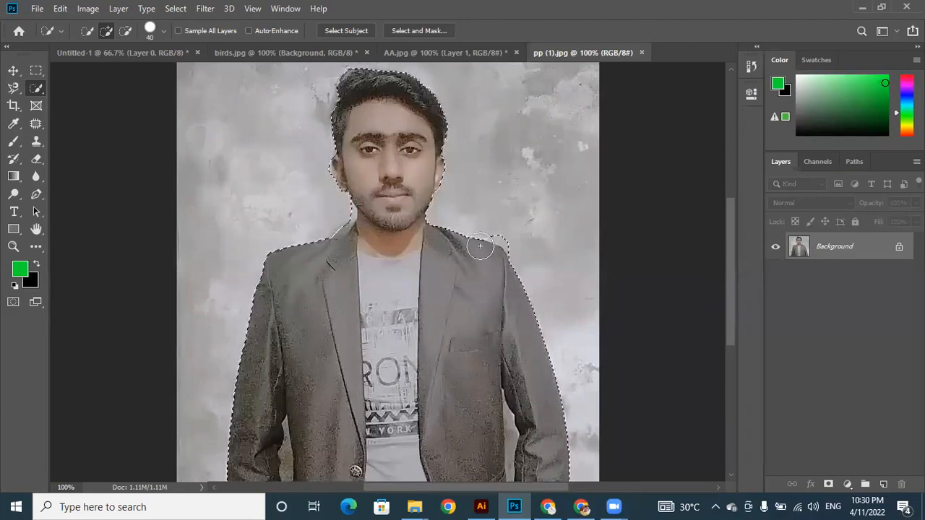
key(ctrl+a)
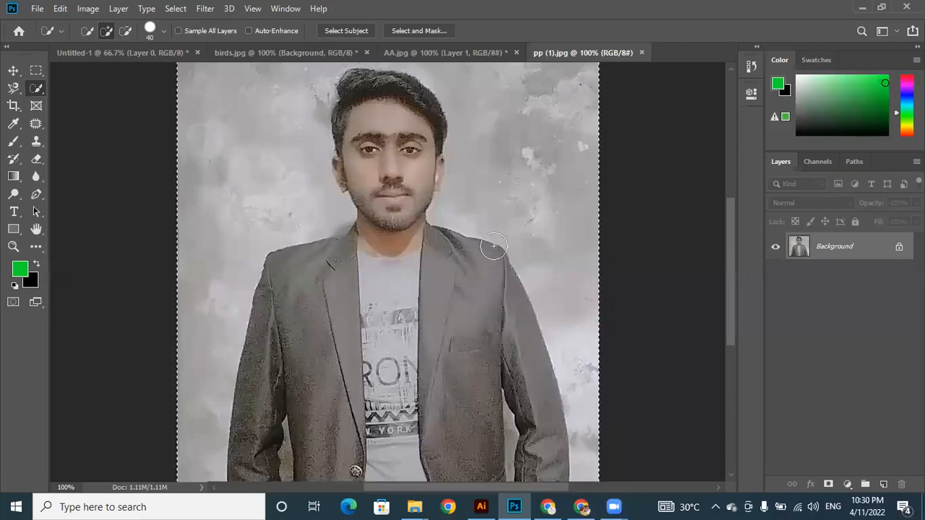
key(ctrl+z)
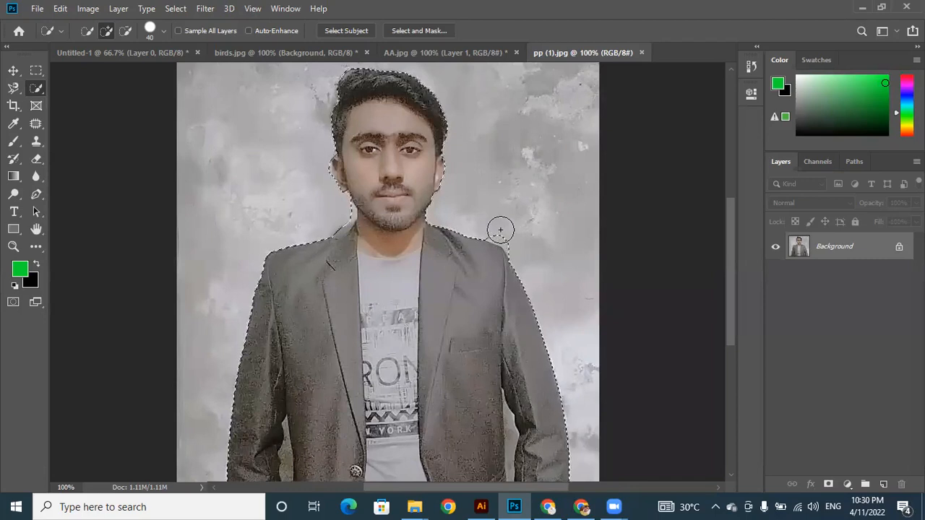
Subtract the extra background beside the neck and above the shoulder from the person's selection.
key(alt)
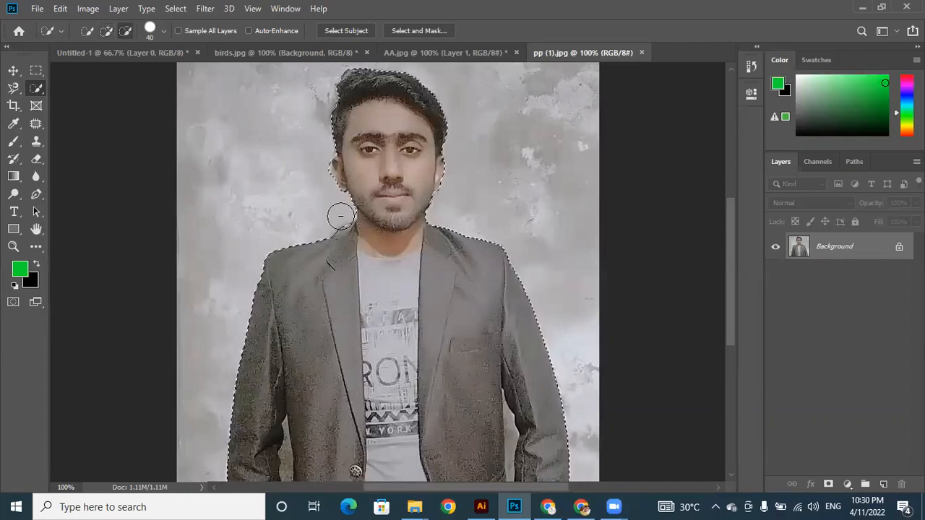
drag(335, 222, 335, 207)
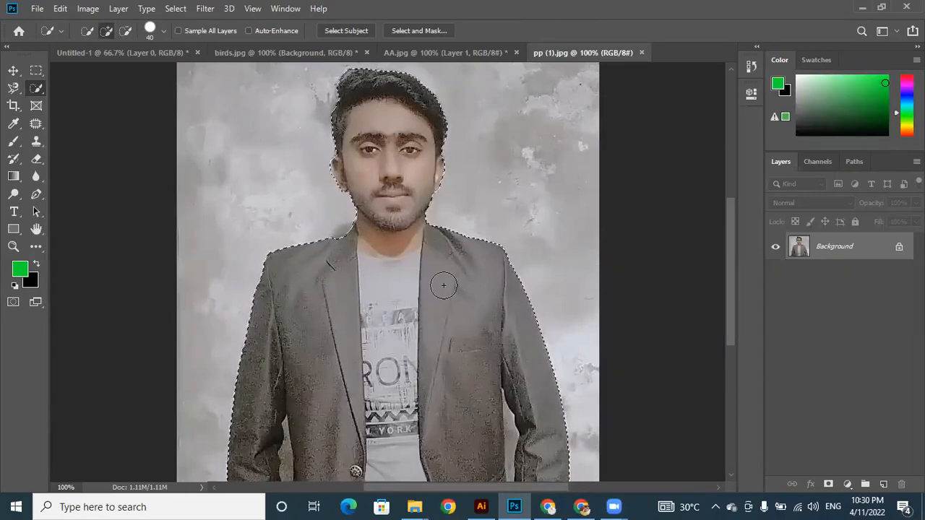
key(ctrl+minus)
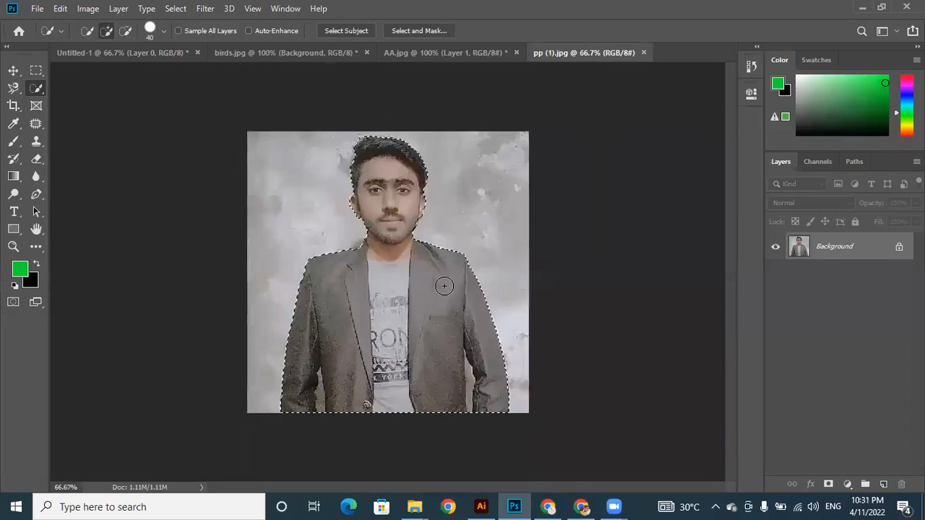
Copy the selected person to a new layer and hide the Background layer.
right_click(393, 291)
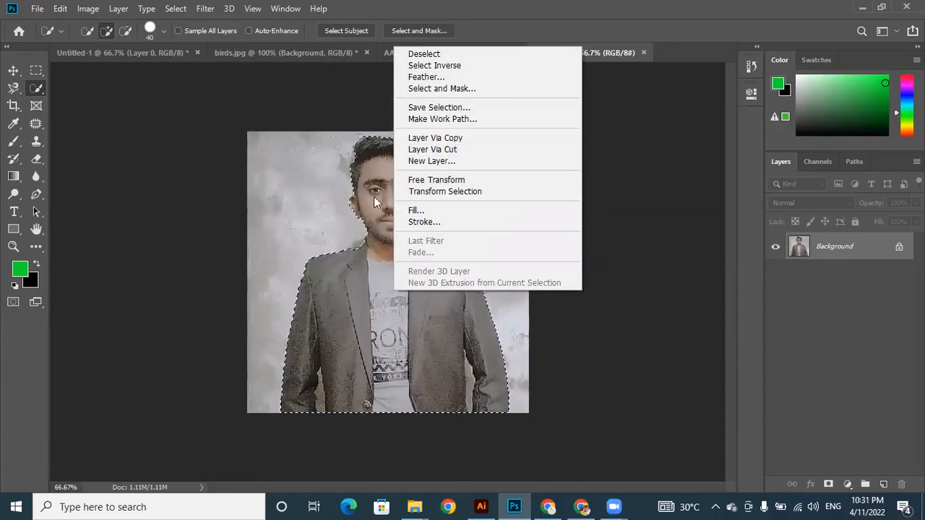
click(454, 139)
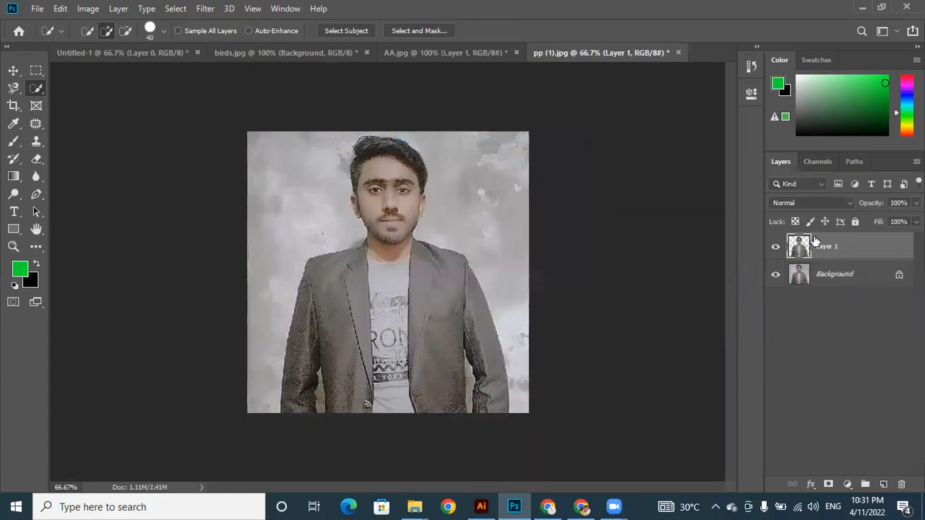
click(775, 275)
click(776, 275)
click(775, 276)
click(775, 276)
click(775, 275)
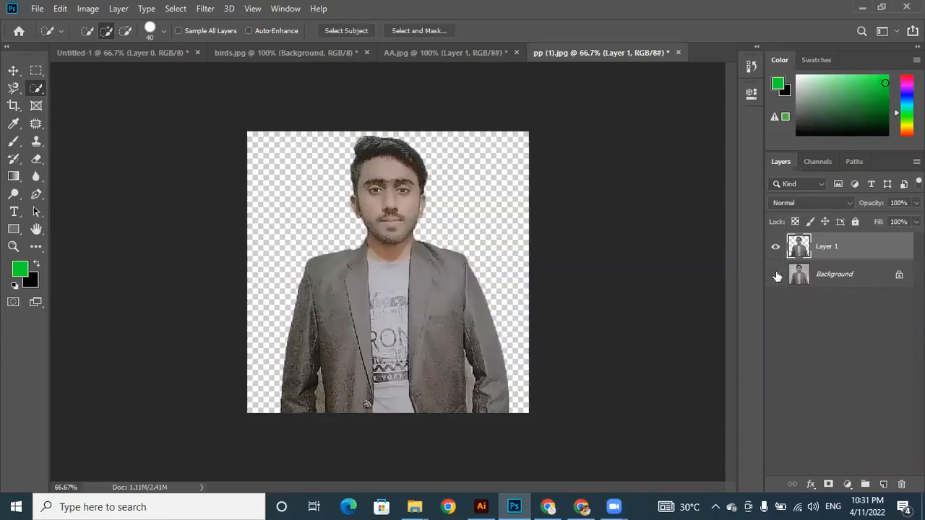
Toggle the visibility of Layer 1 and the Background layer to compare the cut-out with the original photo.
click(776, 248)
click(775, 248)
click(776, 247)
click(776, 248)
click(775, 275)
click(774, 276)
Select the leftover background between the jacket and the sleeve on the photo's right side with a 15 px brush, delete it and deselect.
key(ctrl+plus)
key(ctrl+plus)
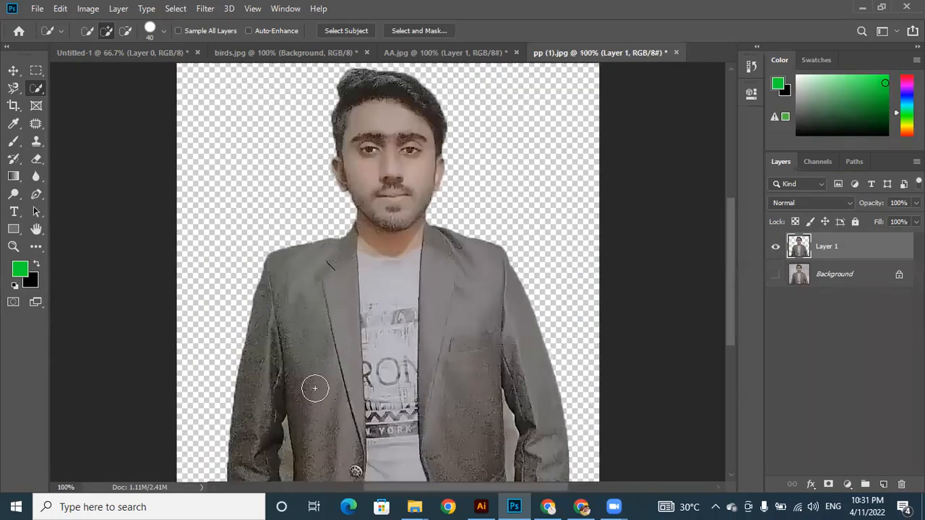
drag(726, 275, 734, 372)
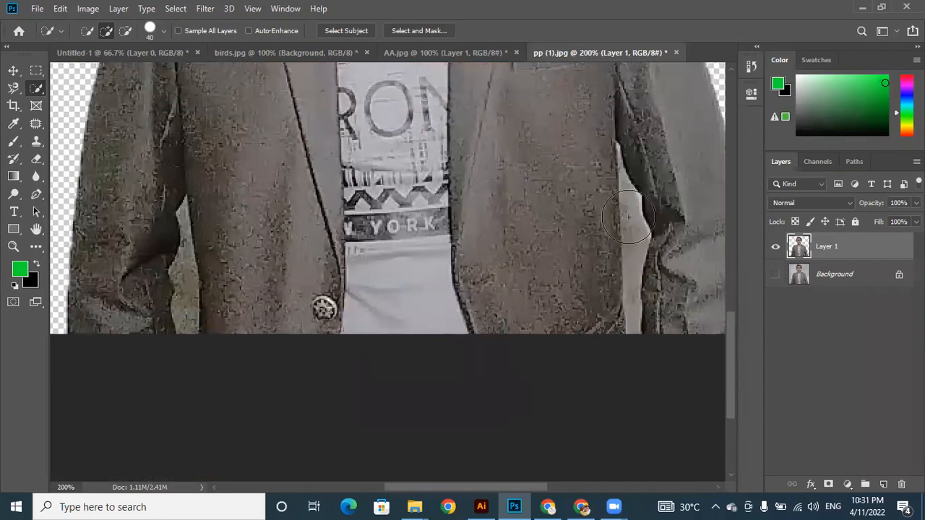
key(bracketleft)
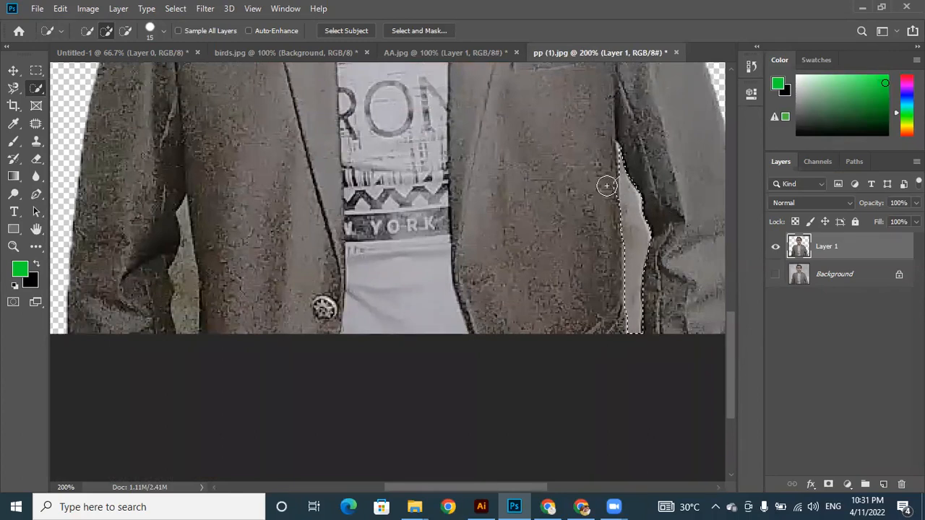
key(alt)
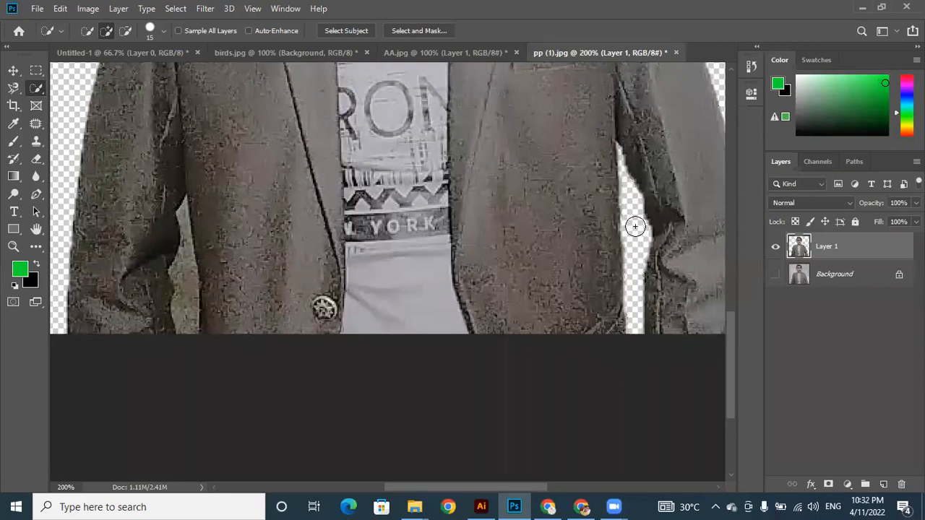
Select the leftover background between the jacket and the sleeve on the photo's left side and delete it.
drag(171, 300, 181, 278)
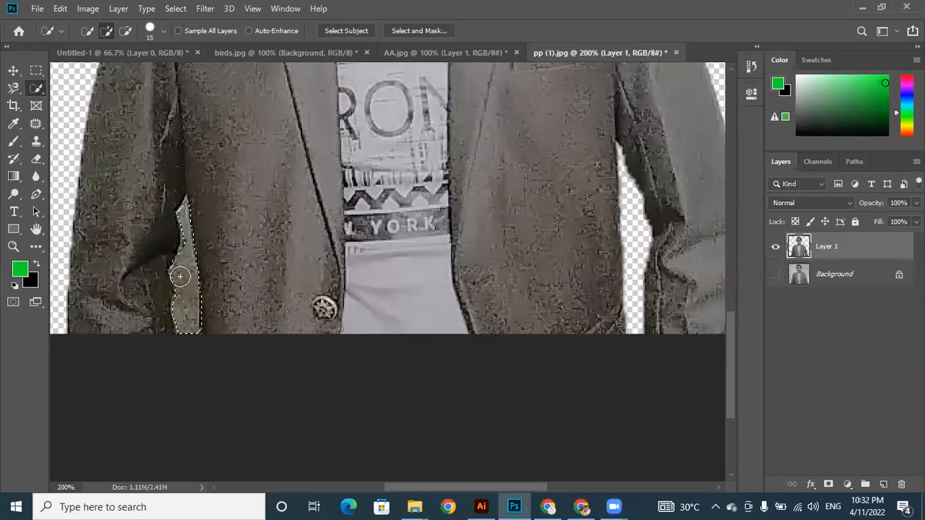
key(Delete)
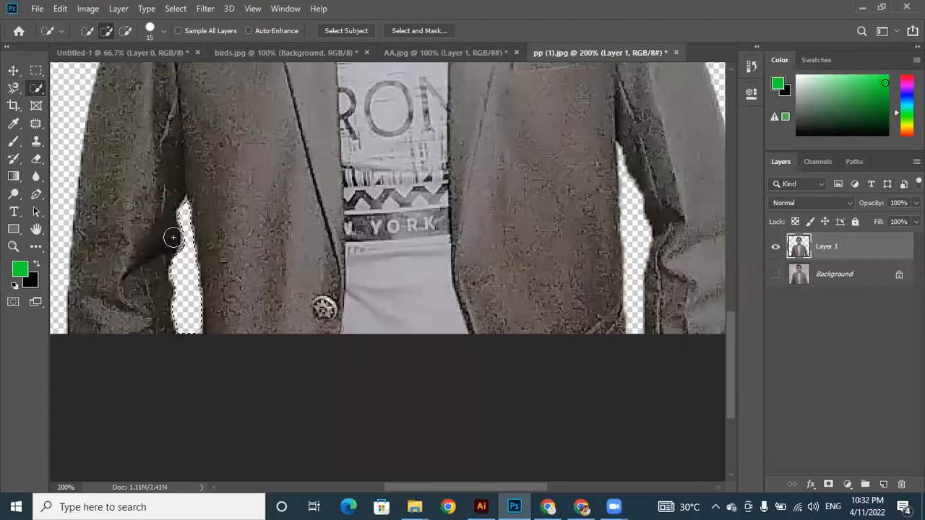
Deselect and shift the cut-out person on Layer 1 slightly toward the photo's left side with the Move tool.
key(ctrl+d)
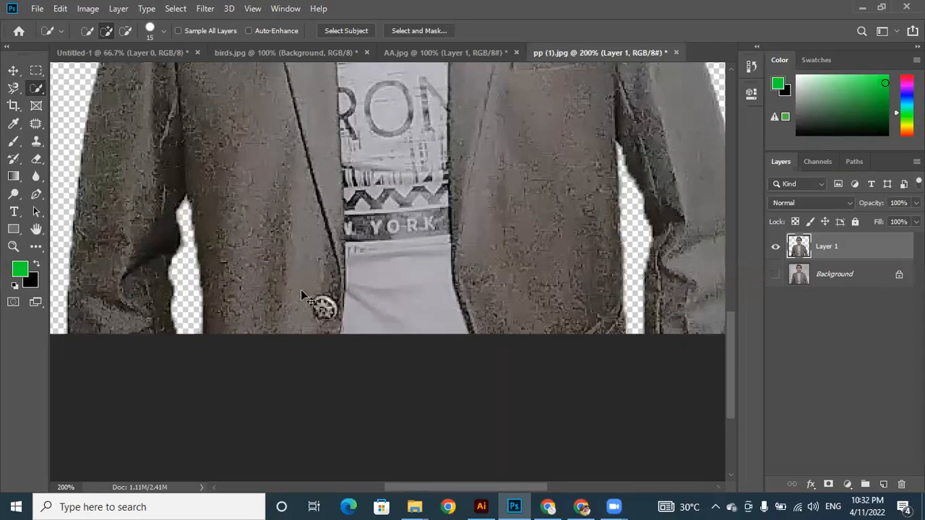
key(ctrl+minus)
key(ctrl+minus)
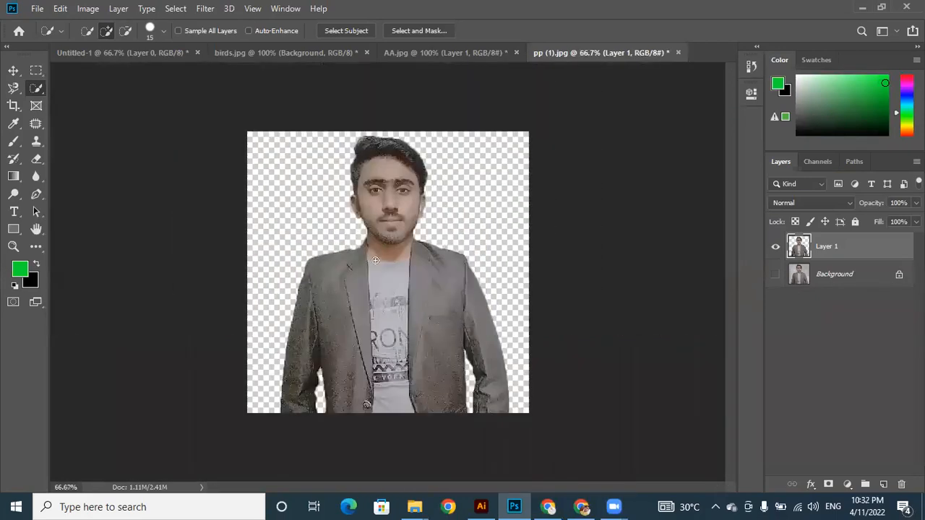
click(14, 72)
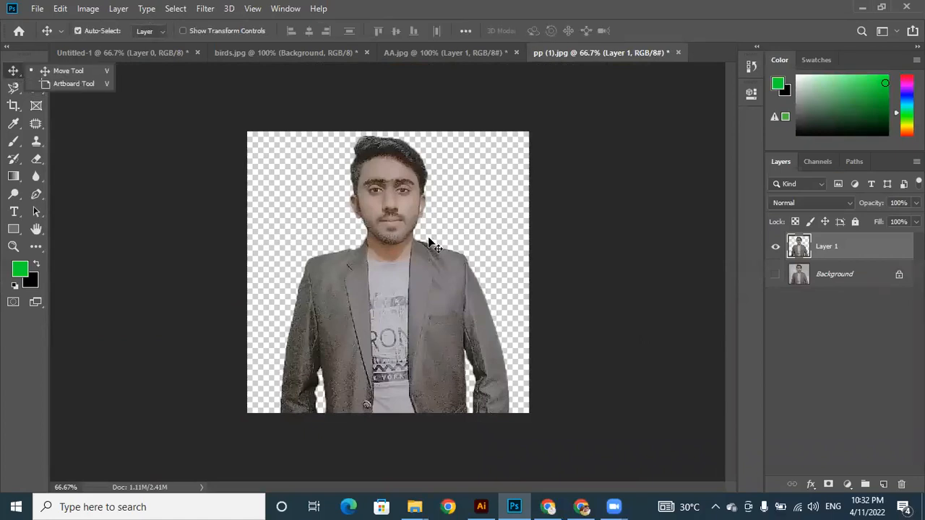
click(583, 247)
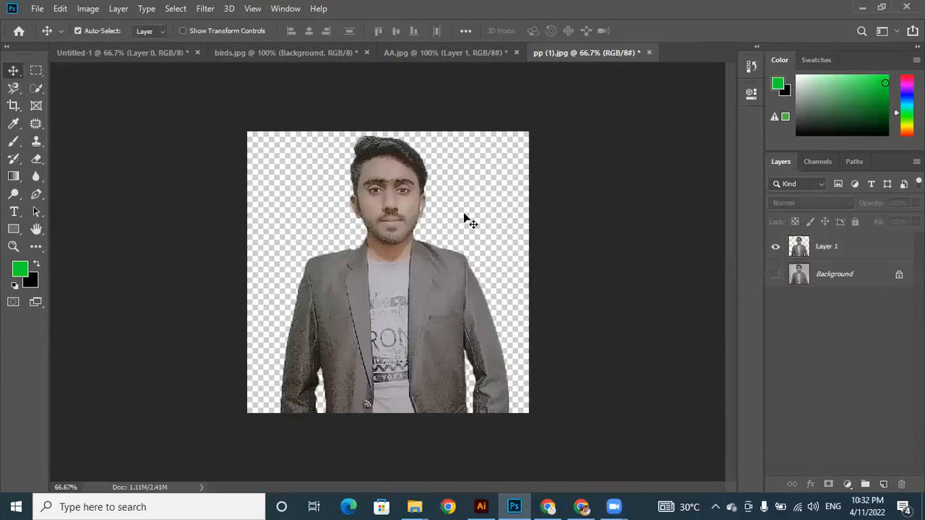
mouse_move(402, 311)
mouse_down()
mouse_move(407, 249)
mouse_move(398, 318)
mouse_move(402, 310)
mouse_up()
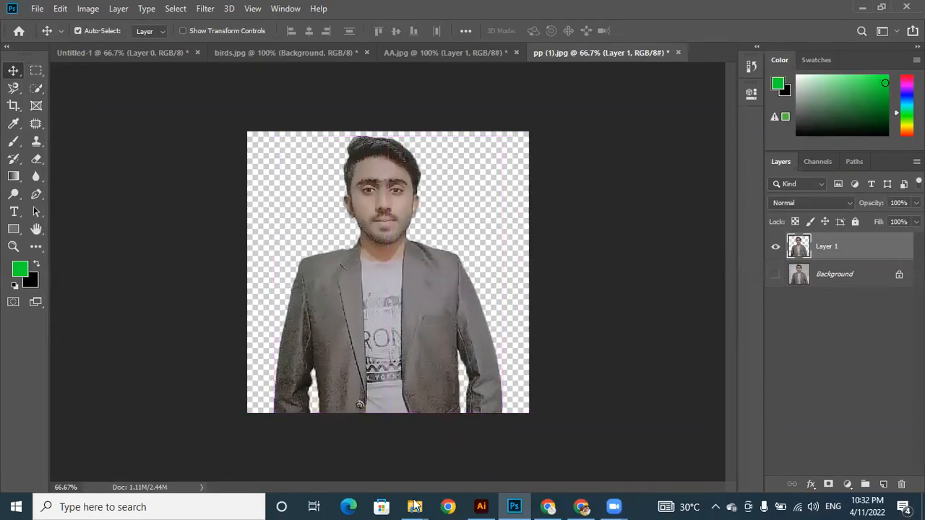
Place the Forest picture from the Graphic Designing Course Material folder into the portrait document, scaled to 88.96% to cover the whole canvas.
click(415, 505)
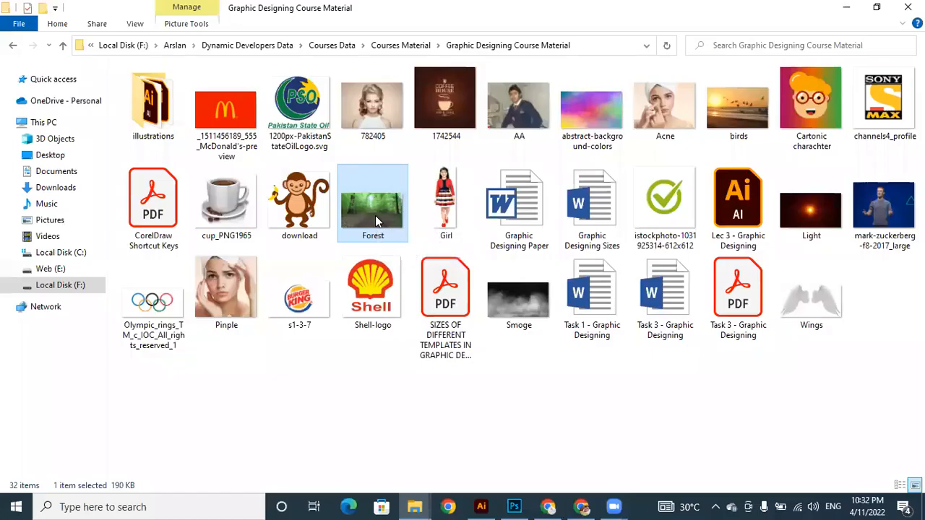
drag(375, 215, 399, 337)
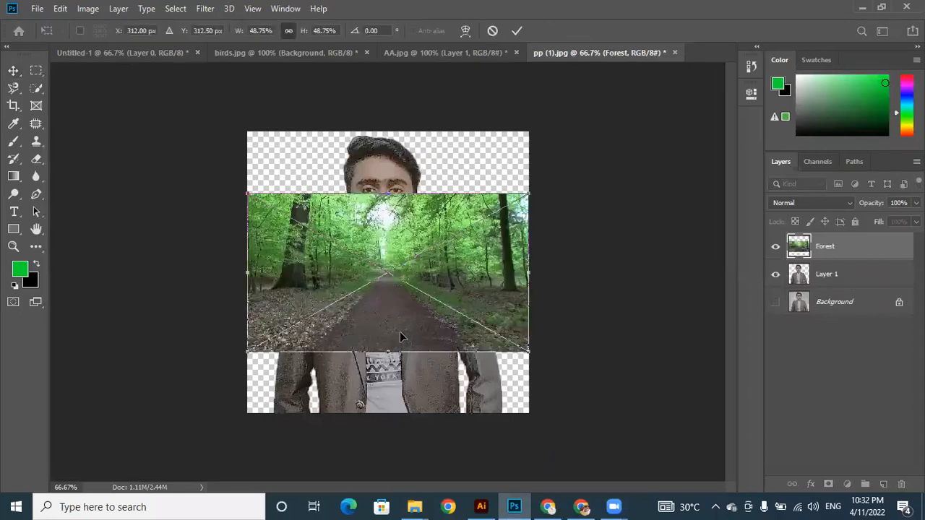
drag(433, 227, 435, 171)
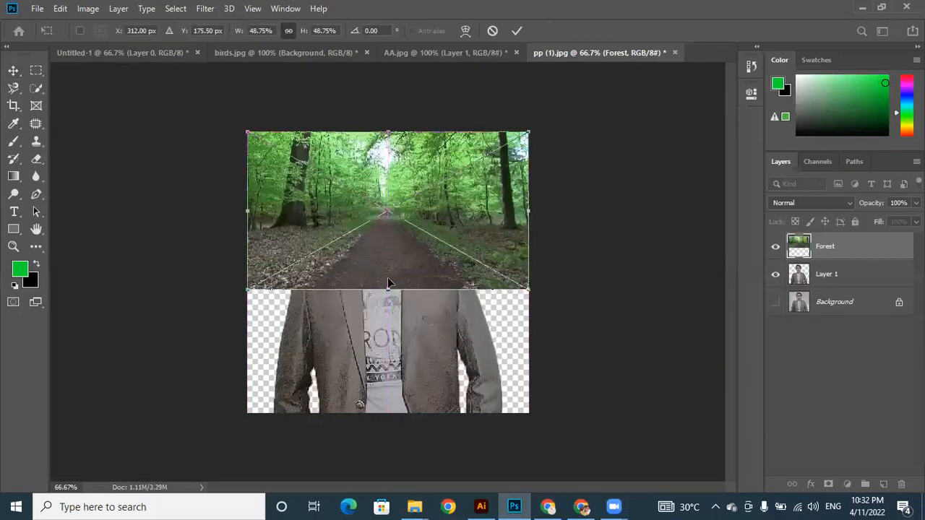
drag(388, 289, 388, 418)
mouse_move(438, 289)
mouse_down()
mouse_move(440, 304)
mouse_move(440, 291)
mouse_up()
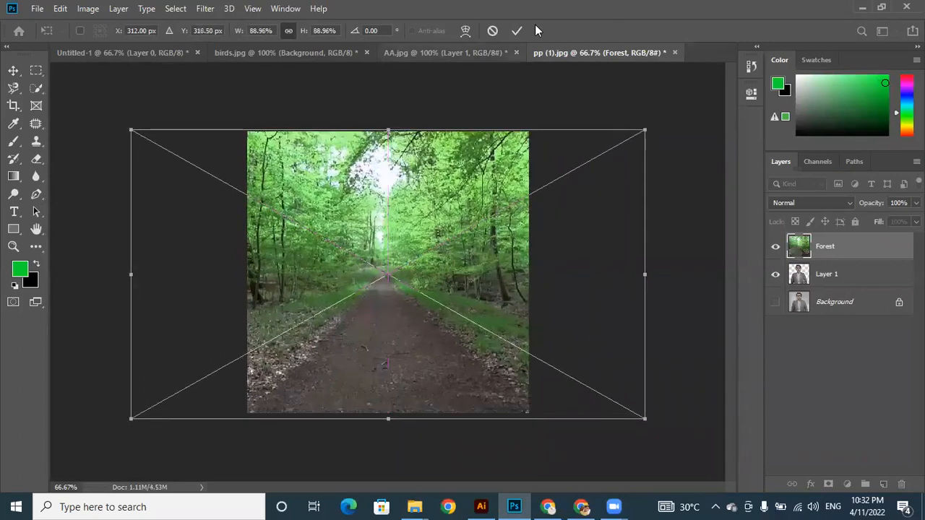
click(517, 31)
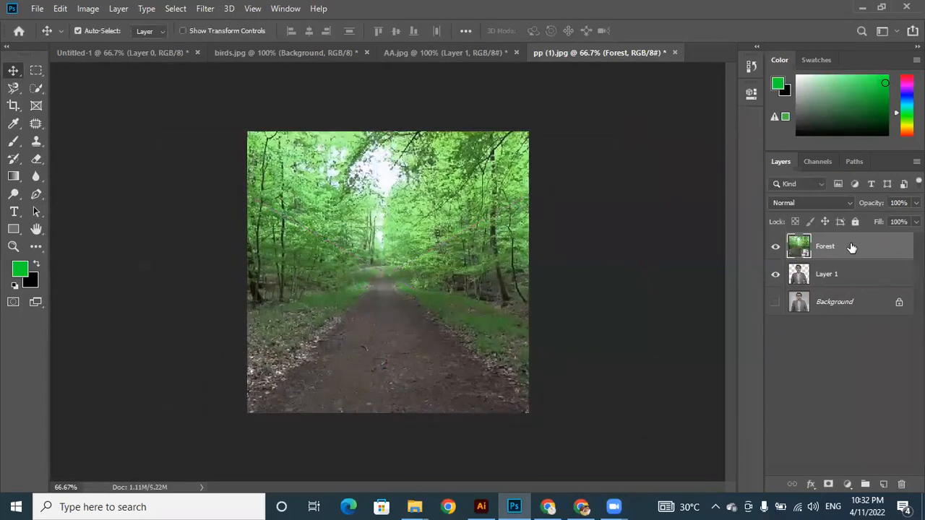
Place the Forest layer beneath Layer 1 and shift the person slightly back toward the photo's right side.
drag(848, 246, 846, 289)
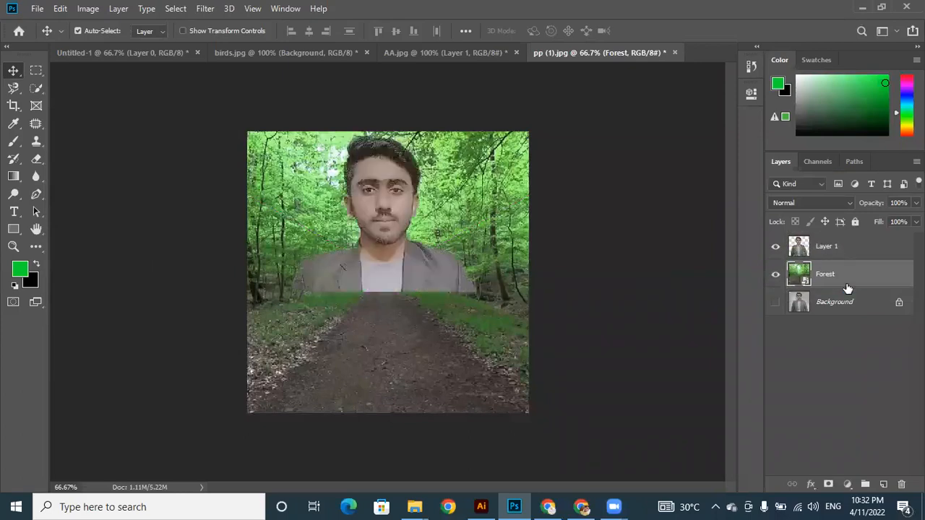
drag(414, 279, 408, 291)
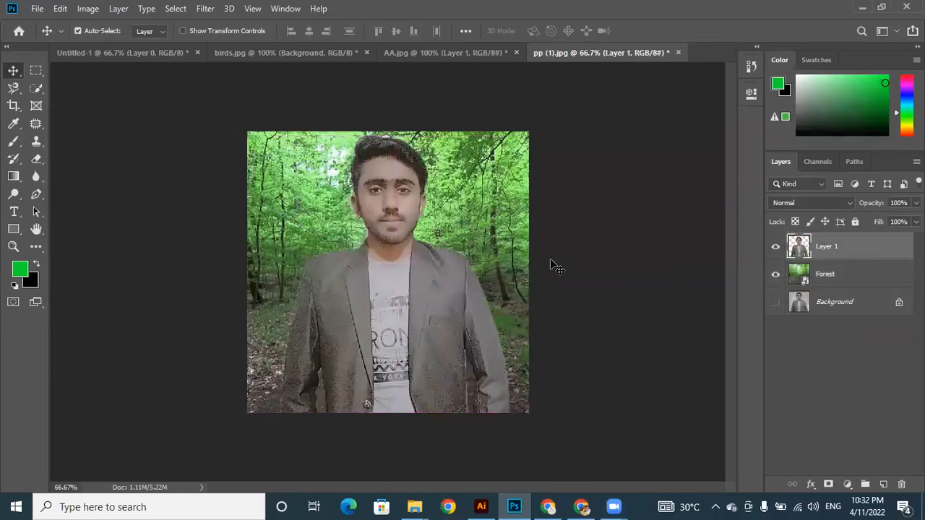
key(ctrl+equal)
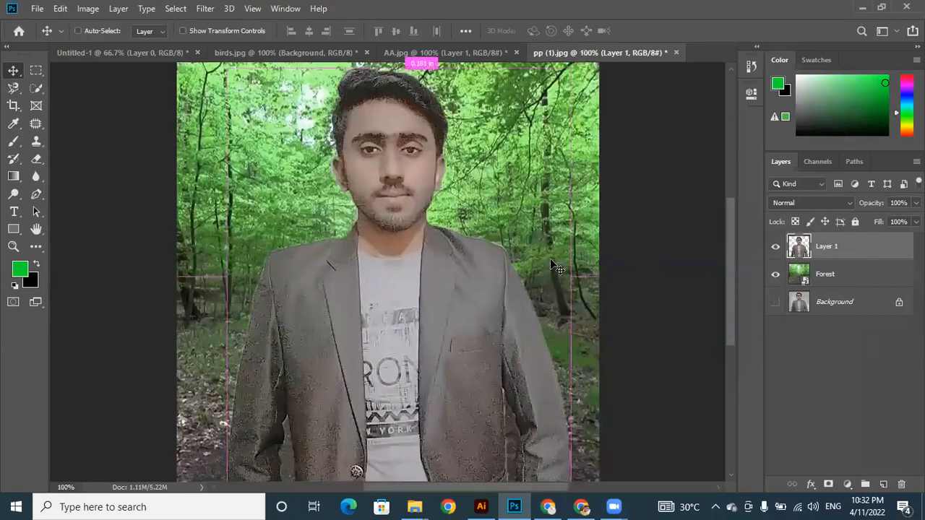
key(ctrl+minus)
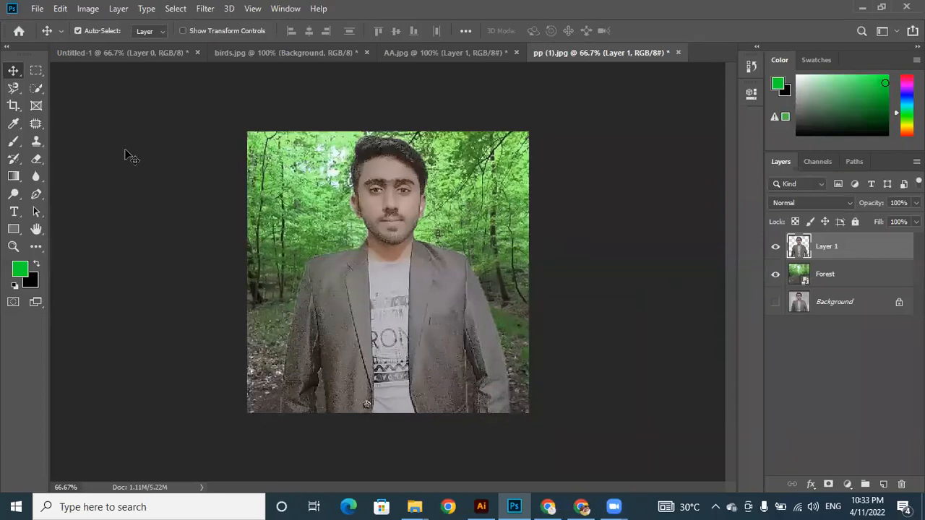
Undo the forest backdrop, the repositioning of the person and the last deselection.
click(37, 88)
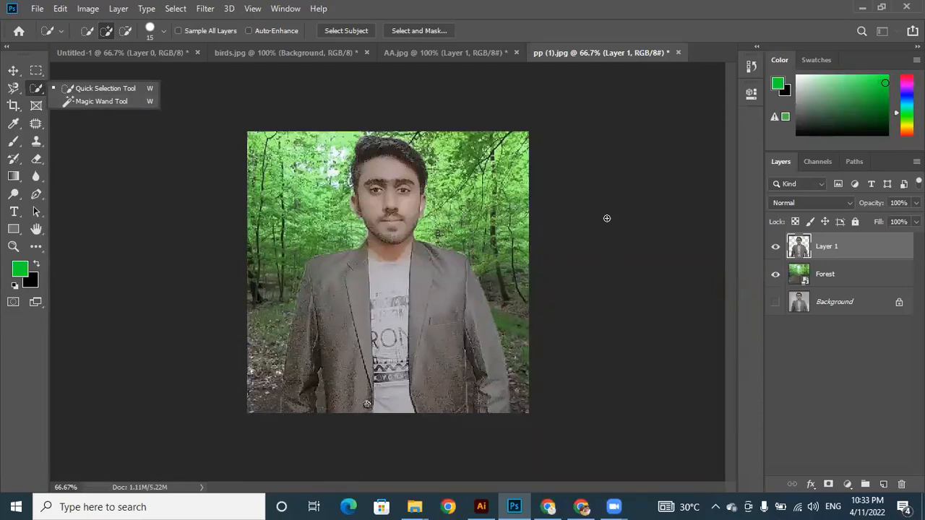
key(ctrl+z)
key(ctrl+z)
key(ctrl+z)
key(ctrl+z)
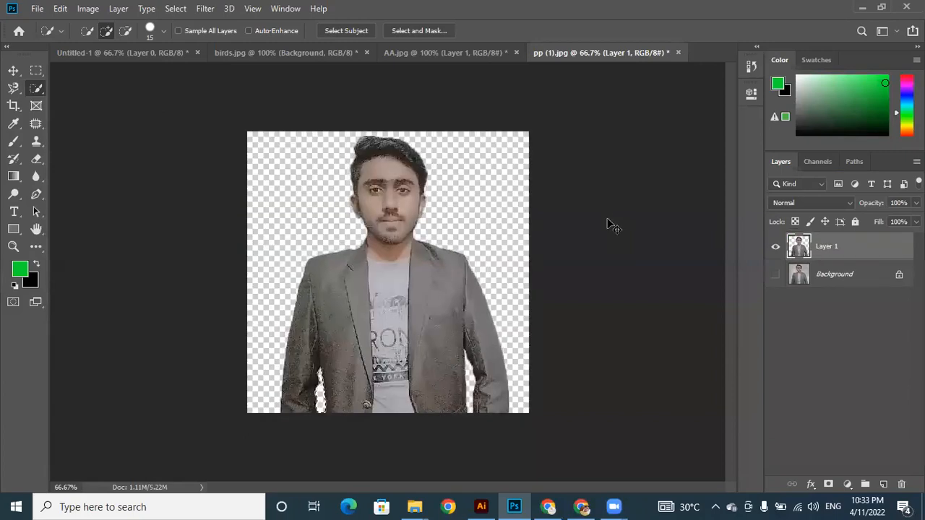
Undo the clean-up between jacket and sleeves, back to the state with Layer 1 hidden and the original Background visible.
key(z)
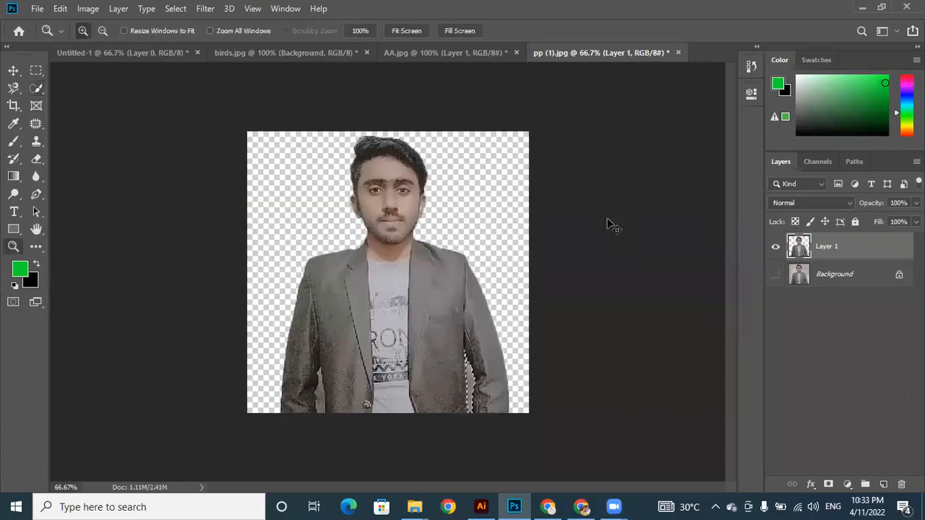
key(ctrl+d)
key(ctrl+z)
key(ctrl+plus)
key(ctrl+z)
key(ctrl+z)
key(ctrl+z)
key(ctrl+z)
key(ctrl+z)
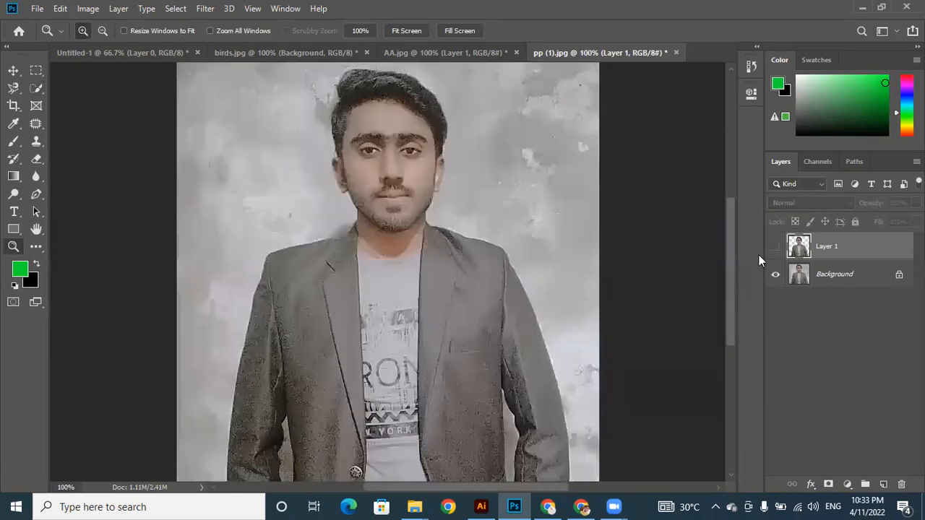
key(ctrl+minus)
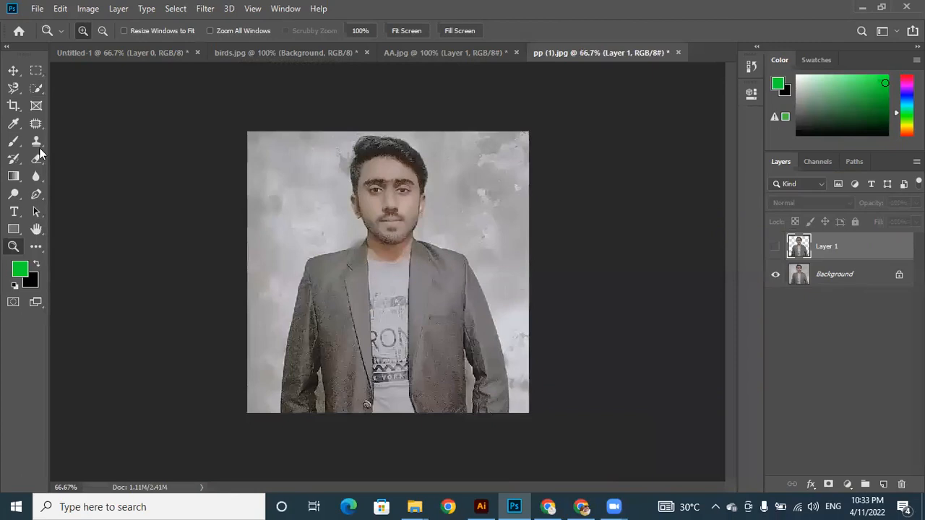
Select the wall background around the person with the Magic Wand tool.
click(38, 88)
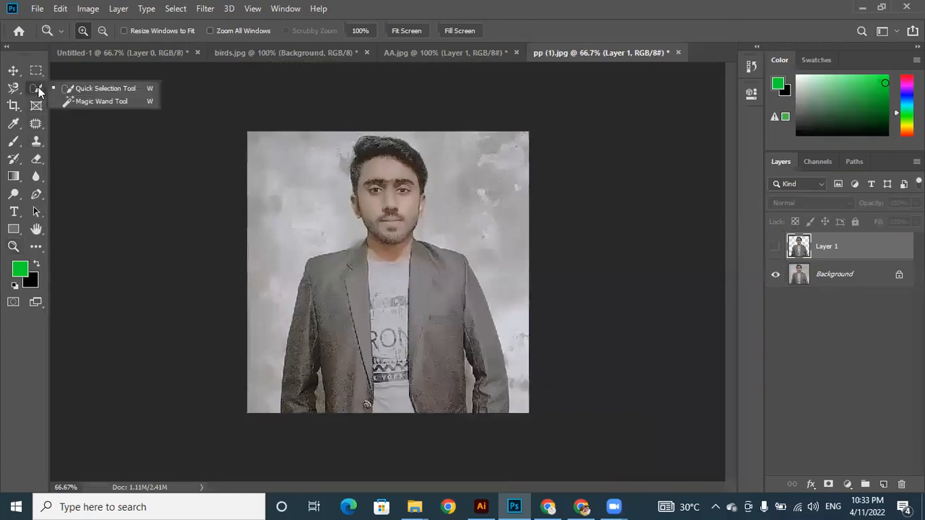
click(105, 101)
click(299, 177)
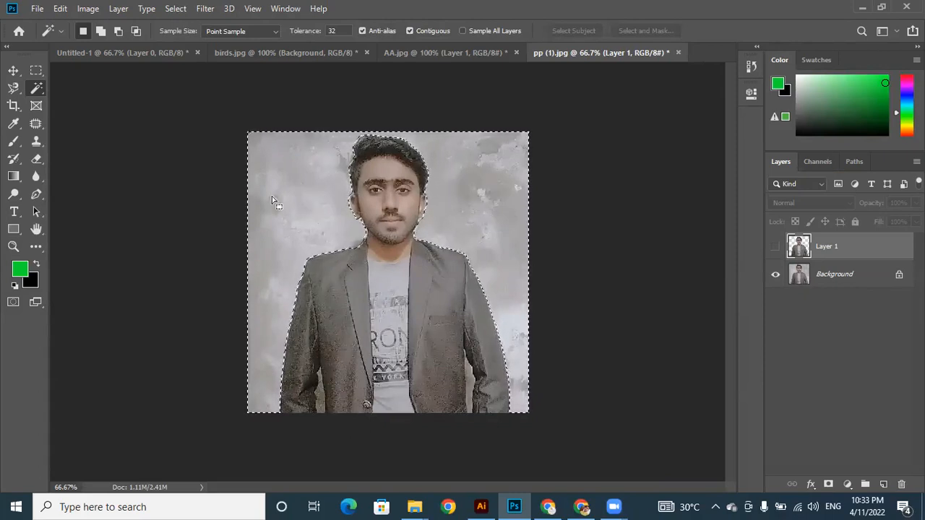
right_click(34, 85)
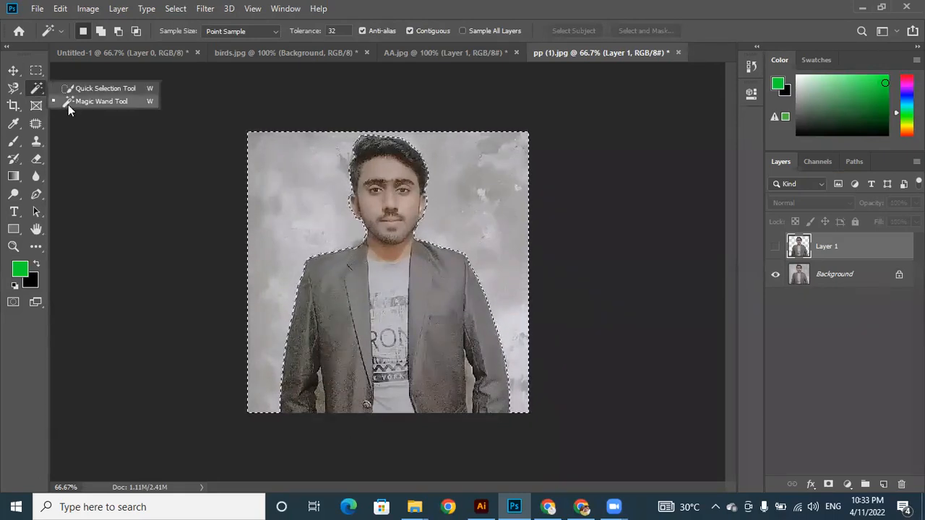
click(68, 106)
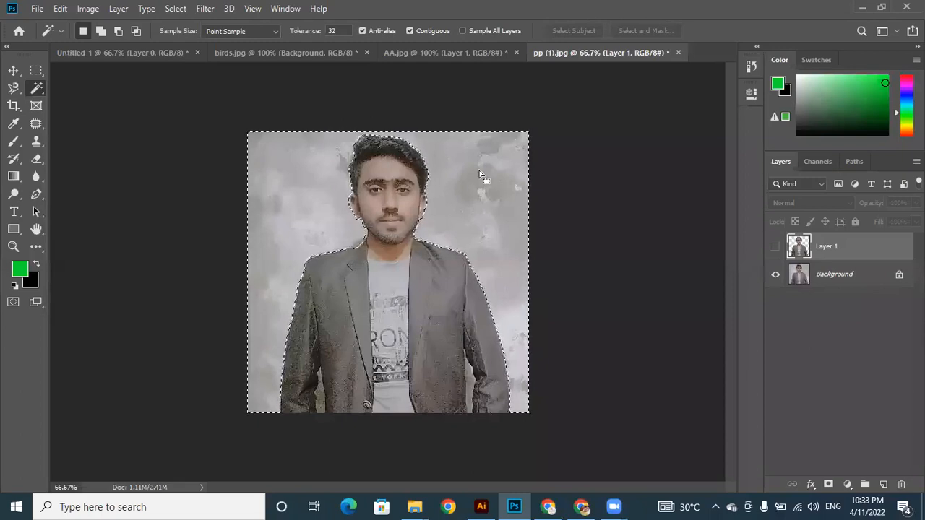
click(67, 9)
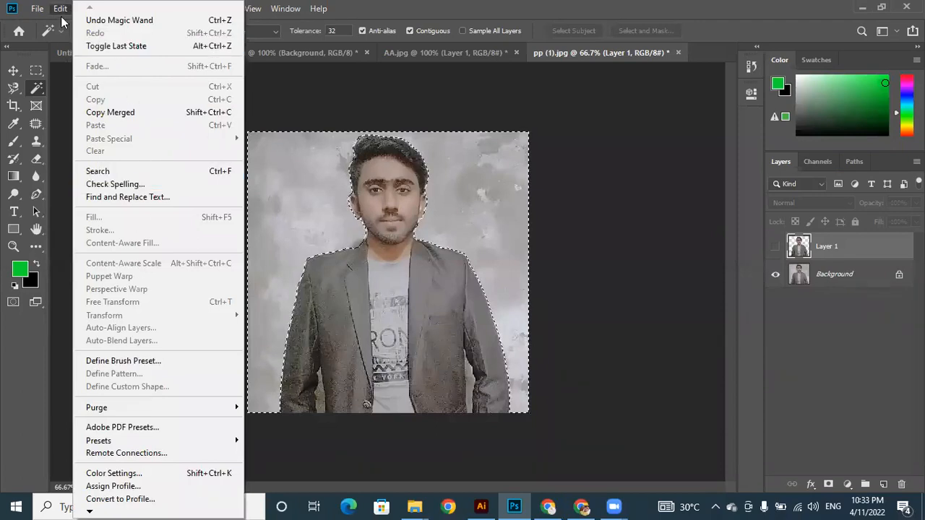
click(91, 10)
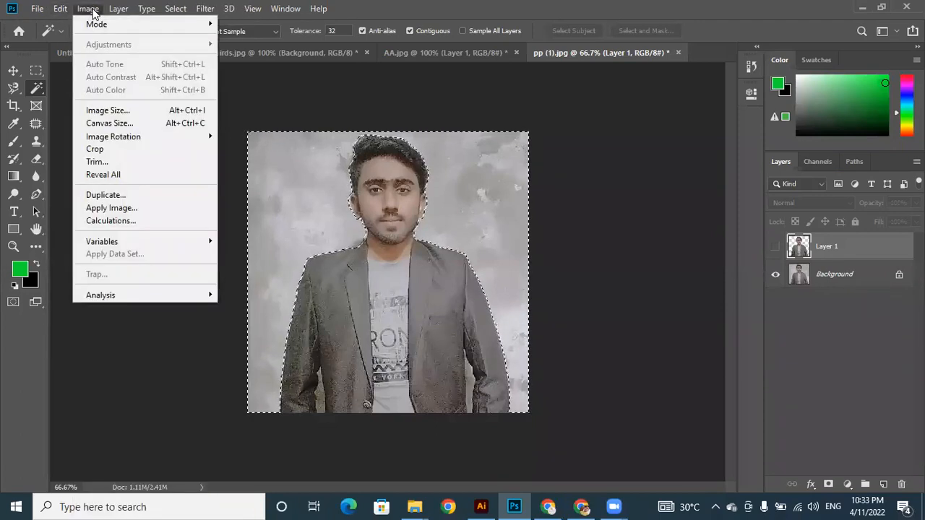
click(57, 9)
click(58, 10)
click(177, 9)
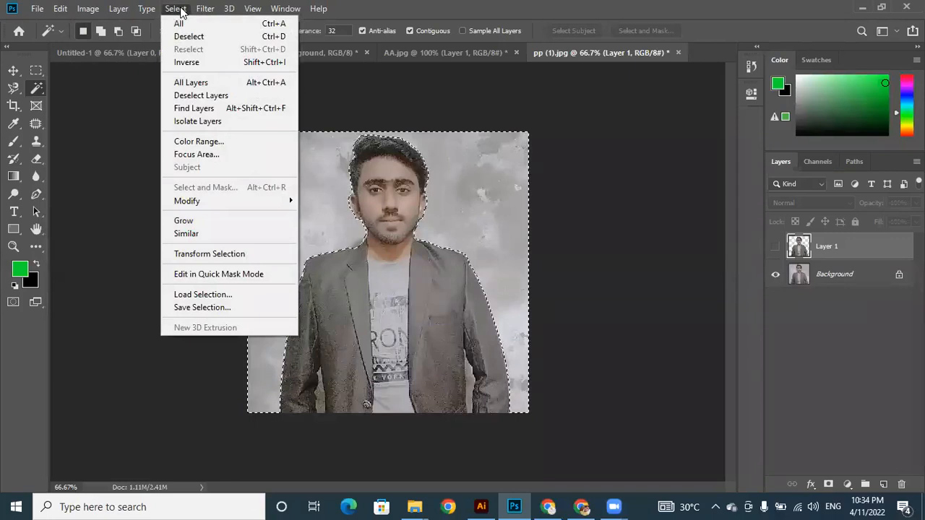
click(230, 141)
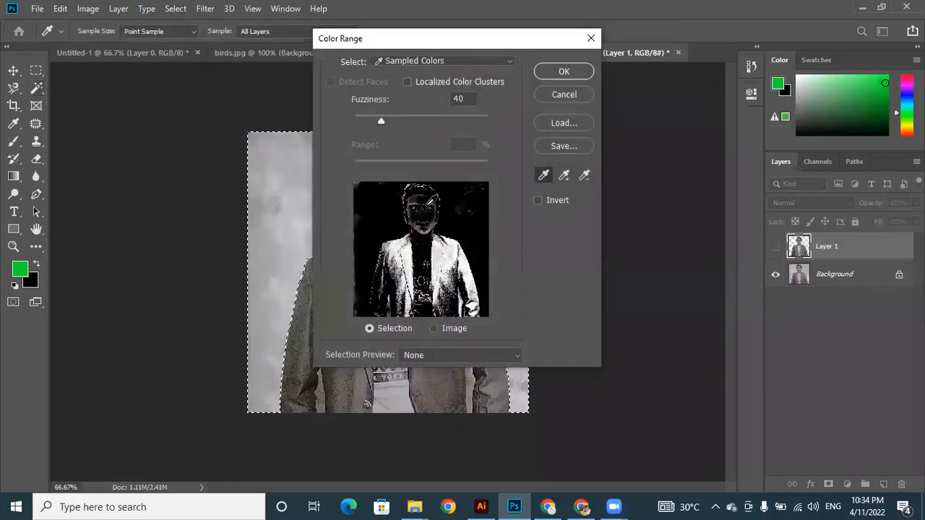
click(590, 38)
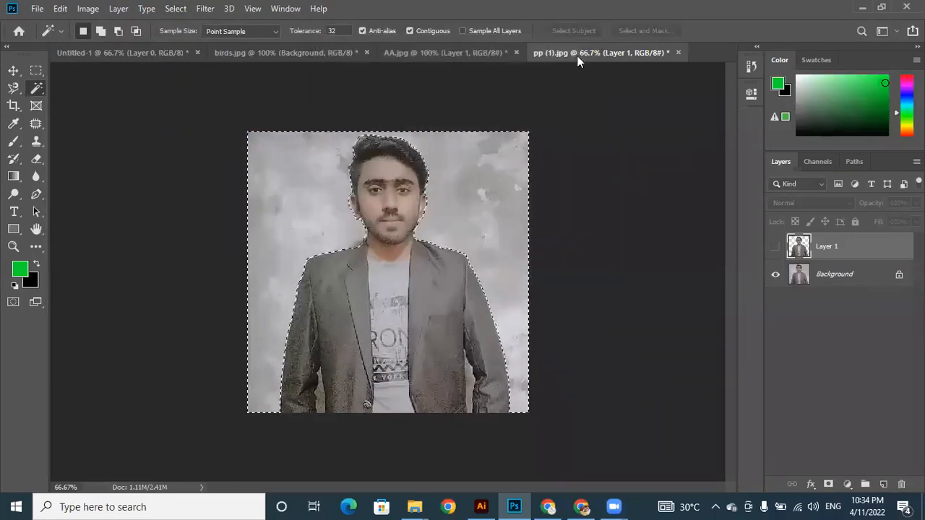
Invert the selection to cover the person and copy it to a new layer.
right_click(479, 206)
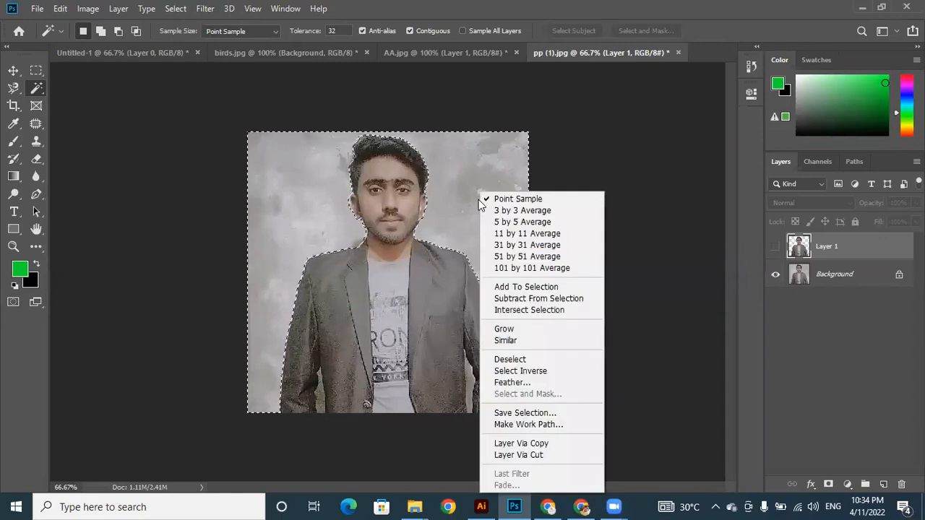
click(534, 374)
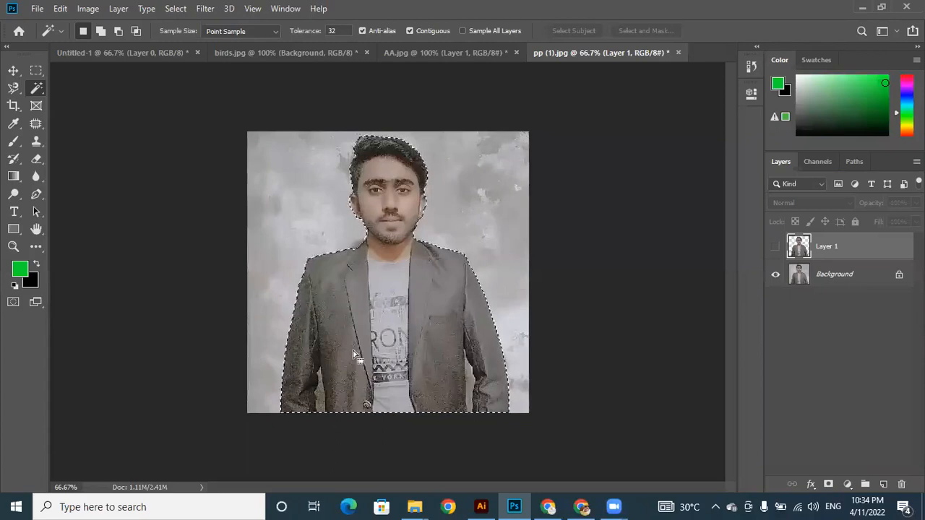
right_click(404, 287)
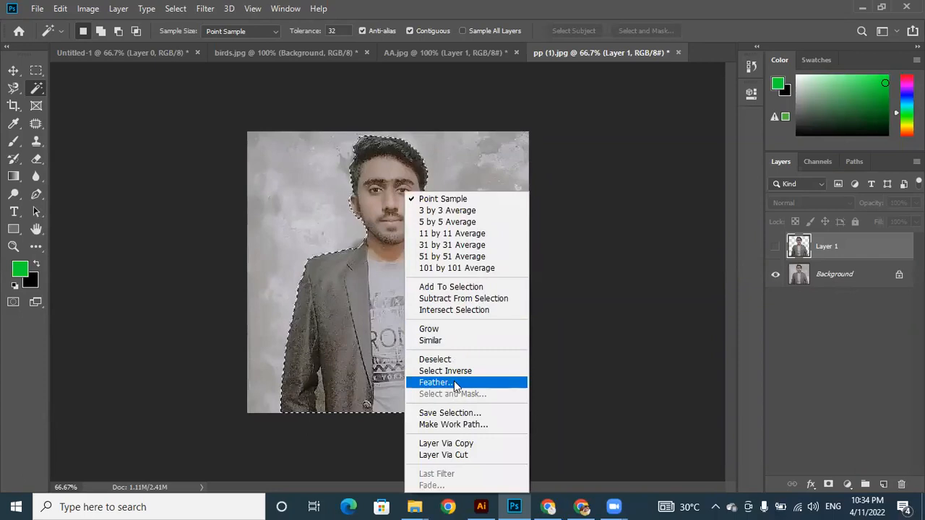
click(351, 299)
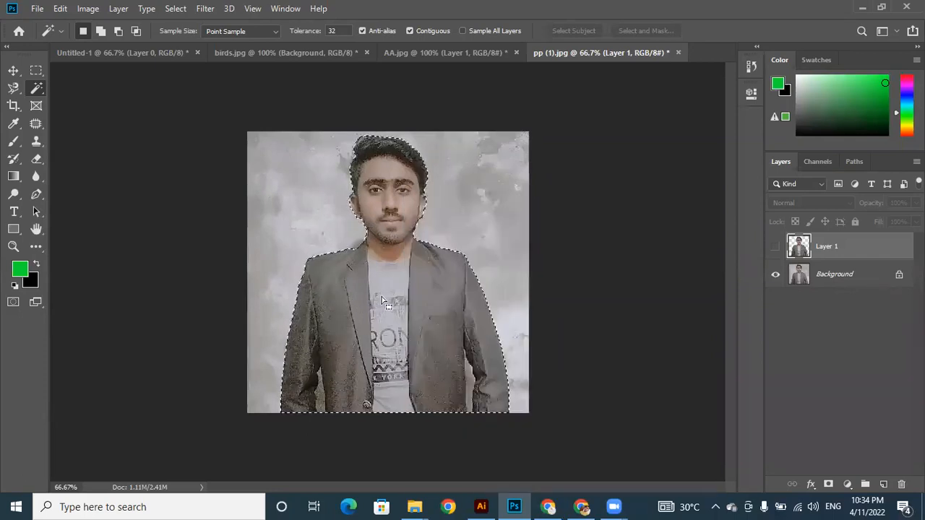
right_click(383, 297)
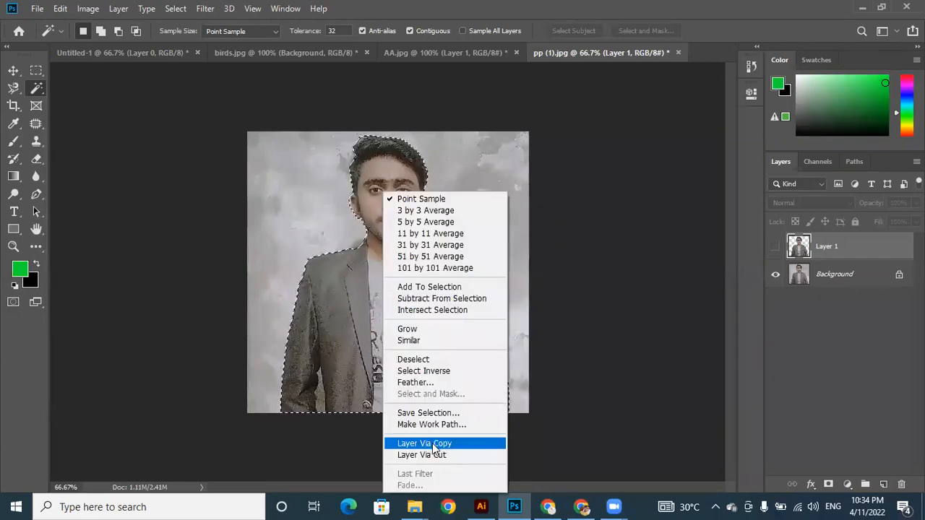
click(354, 305)
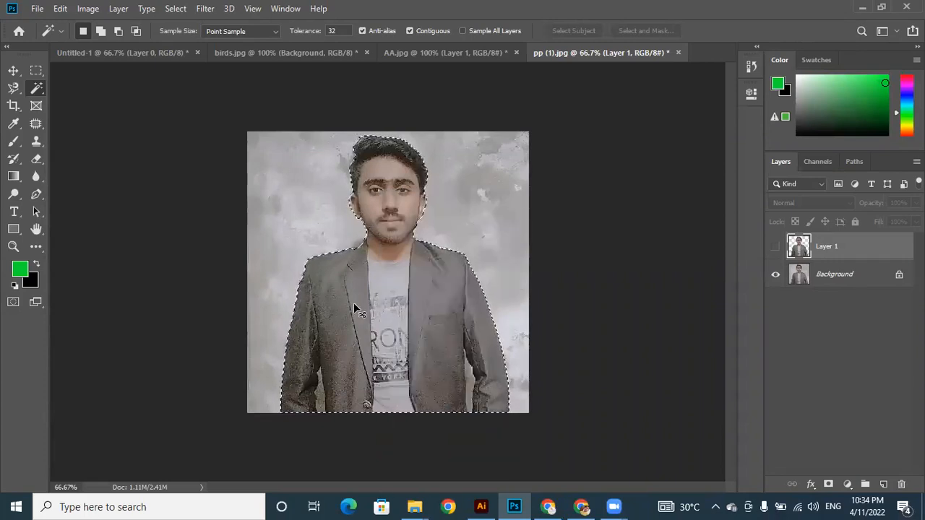
key(ctrl+j)
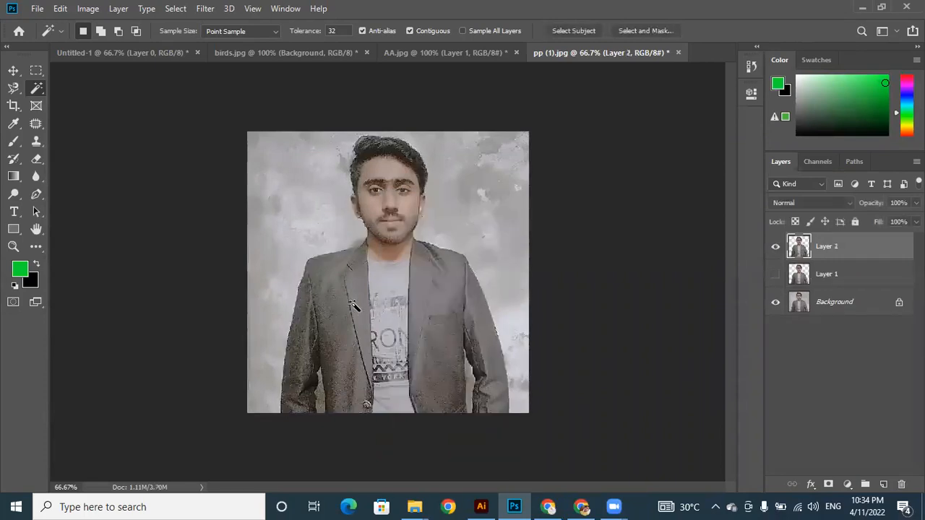
Toggle Layer 2's visibility to compare, and hide the Background layer so only the cut-out person shows.
click(776, 248)
click(776, 248)
click(776, 305)
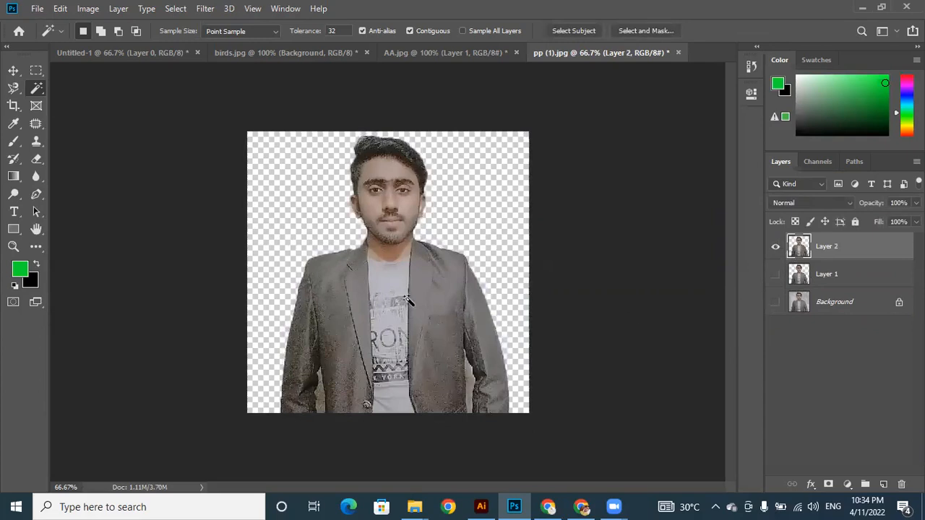
right_click(34, 89)
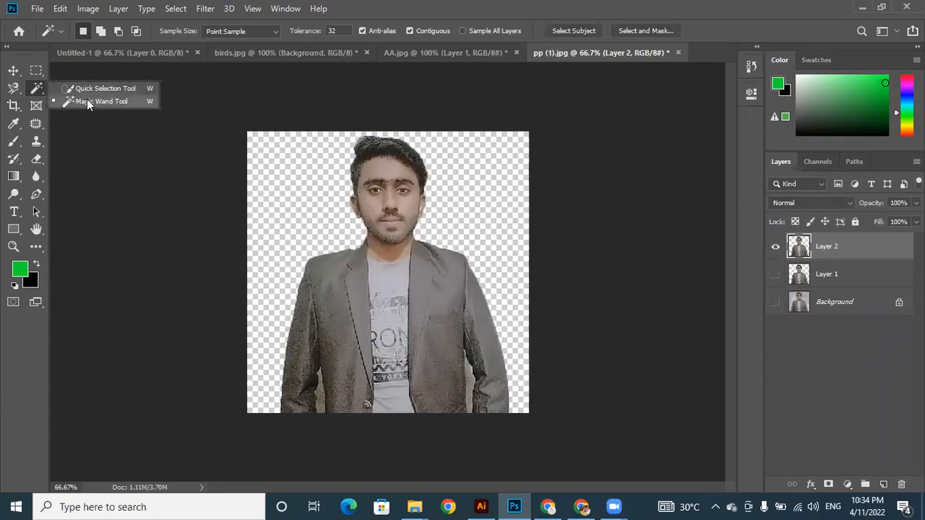
click(24, 90)
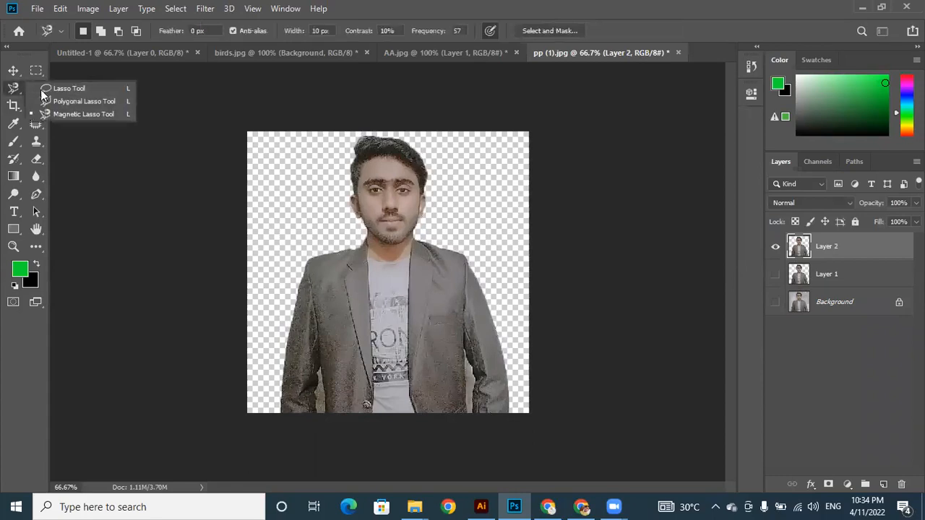
click(15, 89)
click(13, 70)
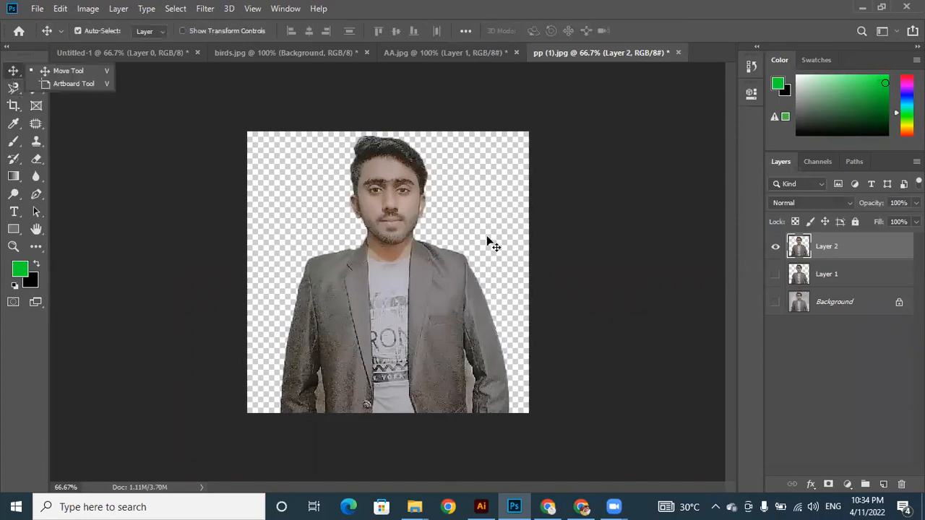
mouse_move(432, 299)
mouse_down()
mouse_move(438, 287)
mouse_move(431, 300)
mouse_up()
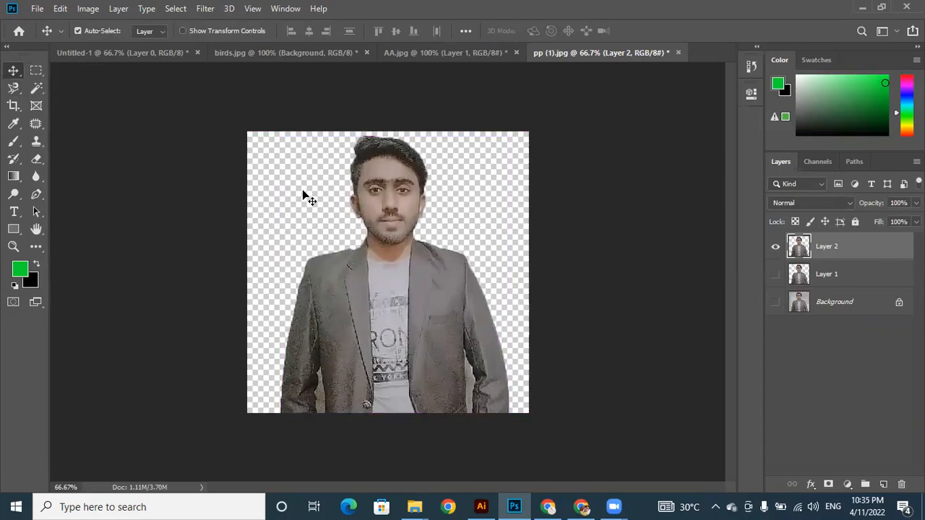
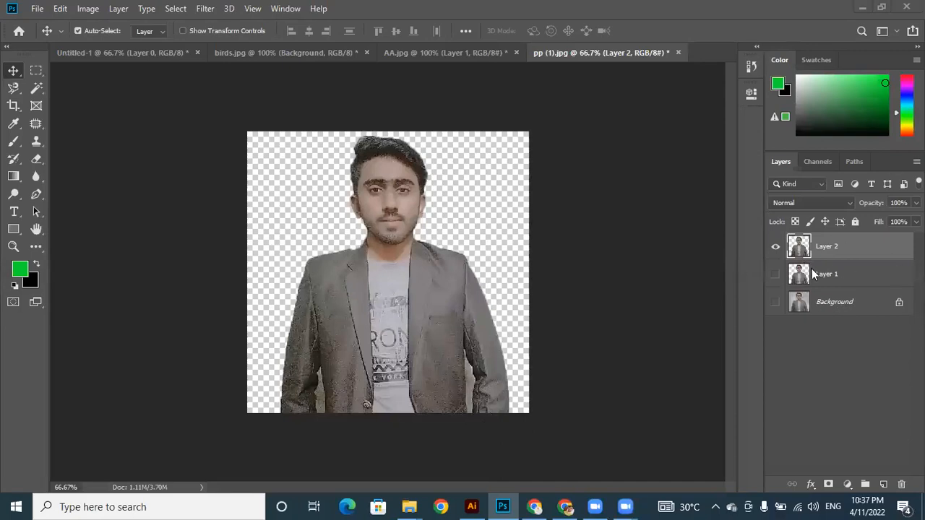
click(847, 279)
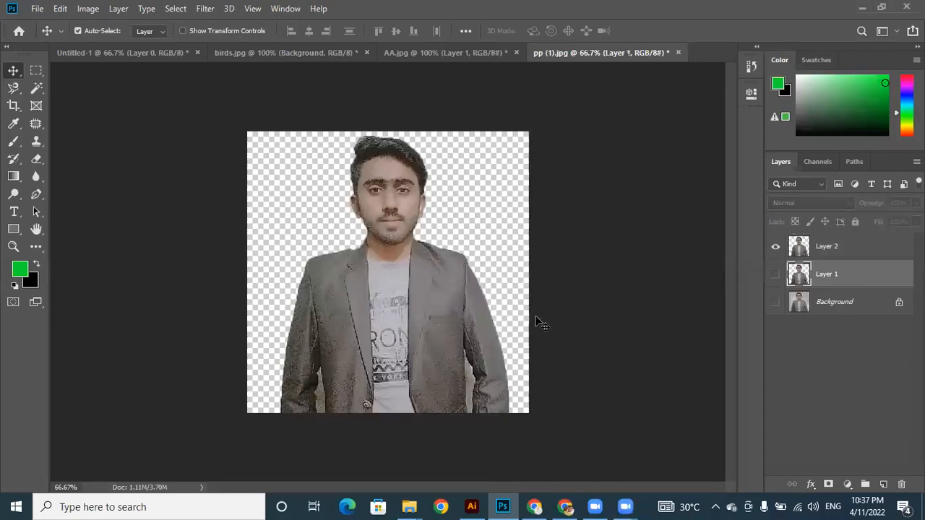
drag(412, 290, 410, 292)
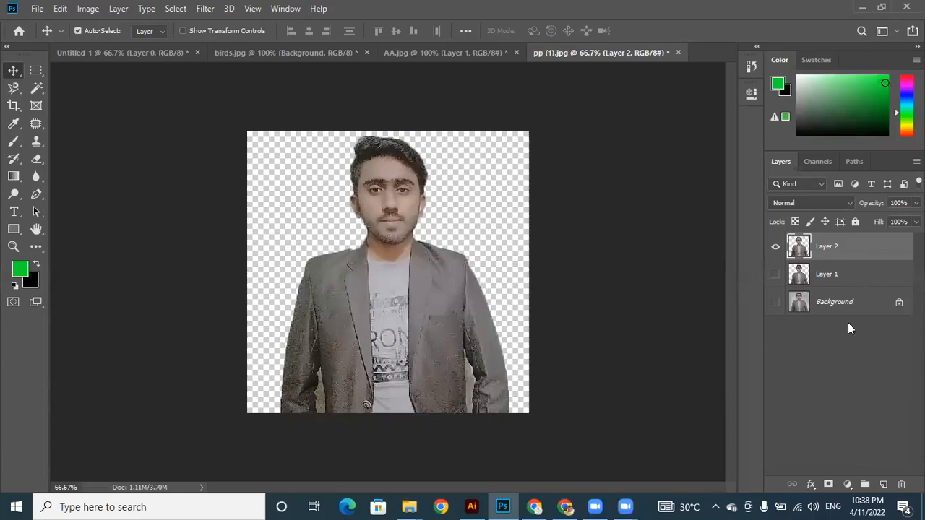
Try cropping the image down to the person's lower torso and one sleeve with the Crop tool, and undo the crop.
click(13, 109)
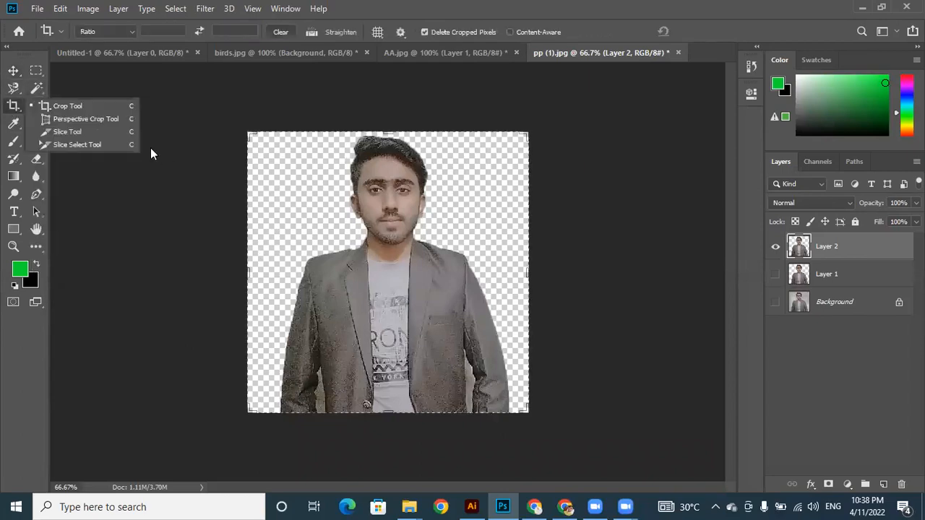
click(108, 106)
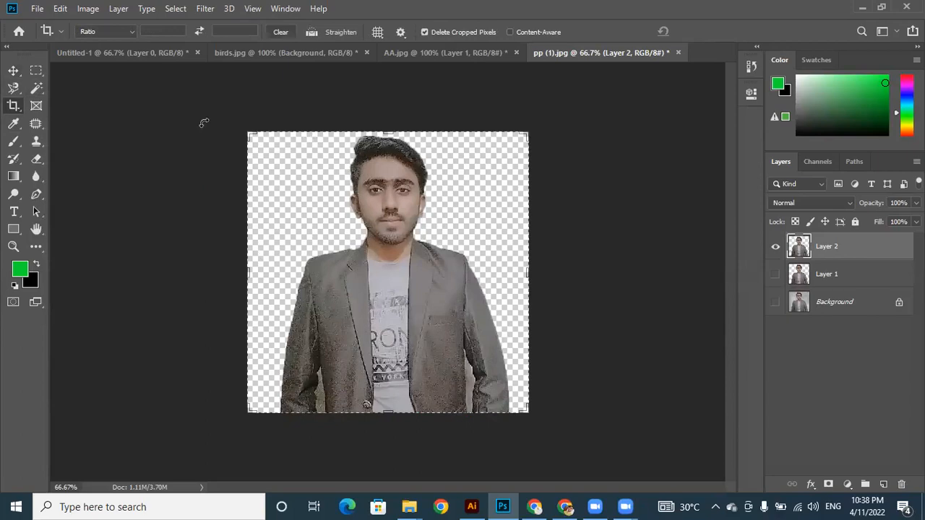
drag(250, 135, 303, 204)
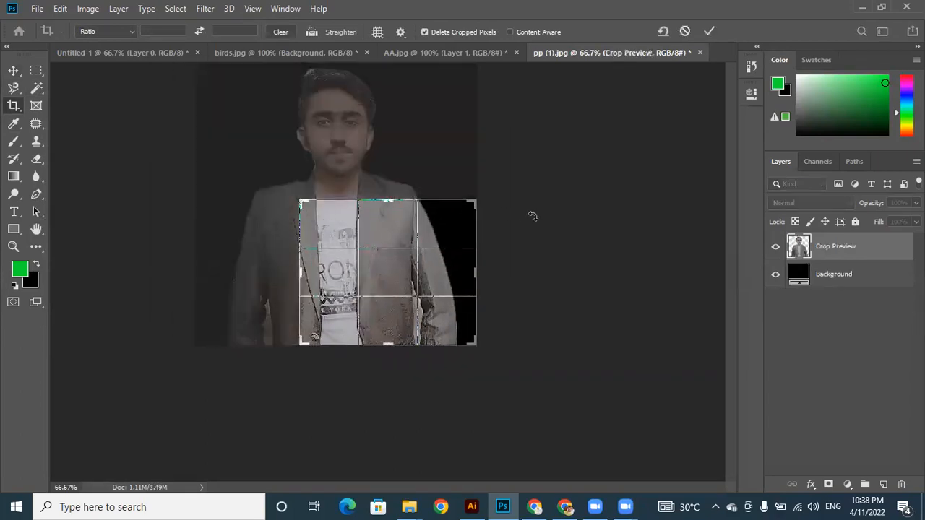
click(705, 31)
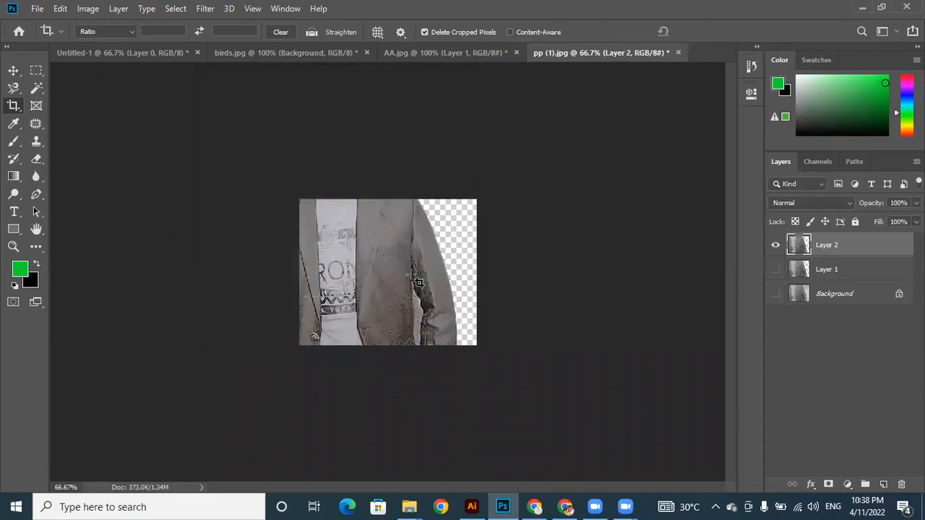
key(ctrl+z)
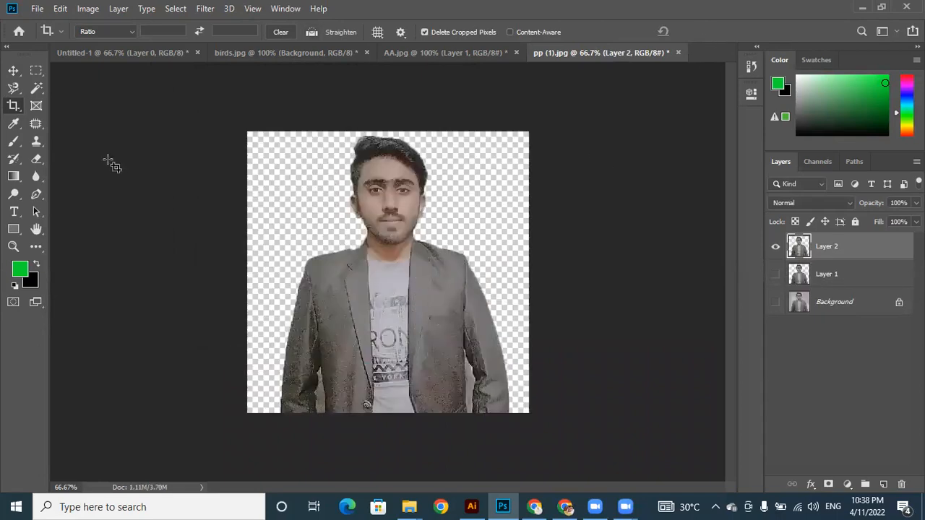
Try the Frame tool by framing most of the person on Layer 2 with a rectangle, and undo the frame.
click(35, 106)
drag(253, 148, 511, 367)
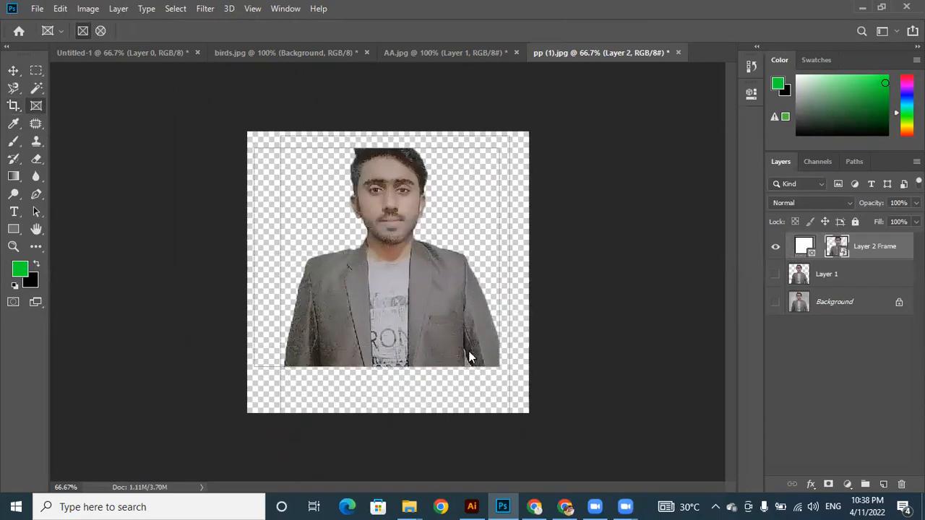
key(ctrl+z)
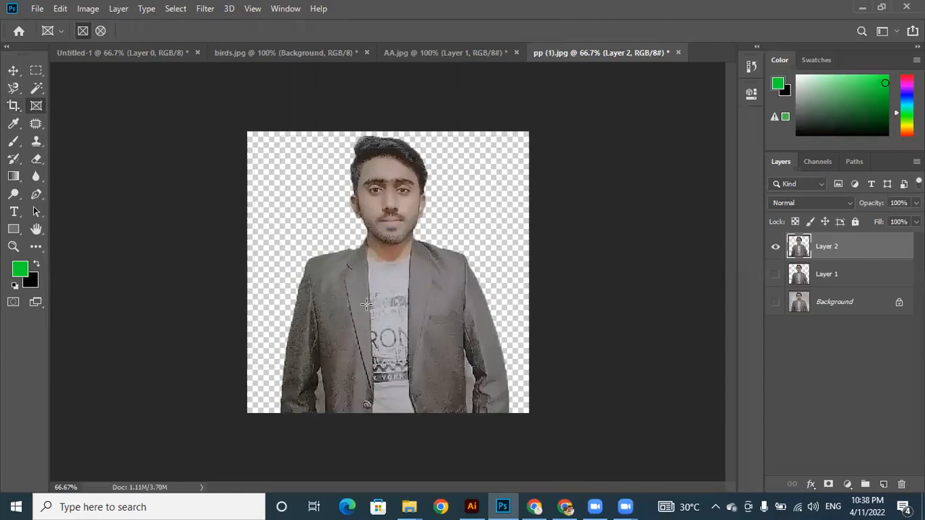
Sample foreground colours from the face and jacket with the Eyedropper tool and inspect the sampled skin tone in the Color Picker.
click(18, 125)
right_click(18, 125)
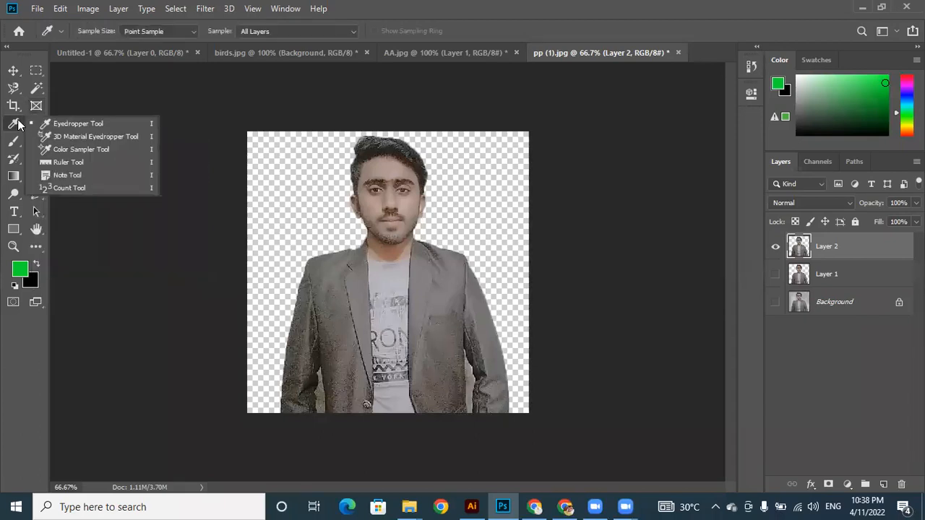
click(70, 126)
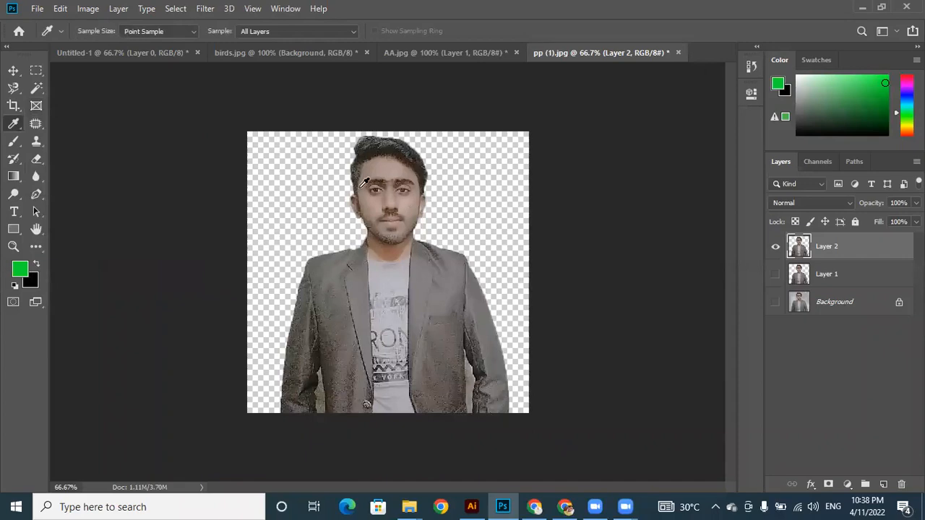
click(376, 203)
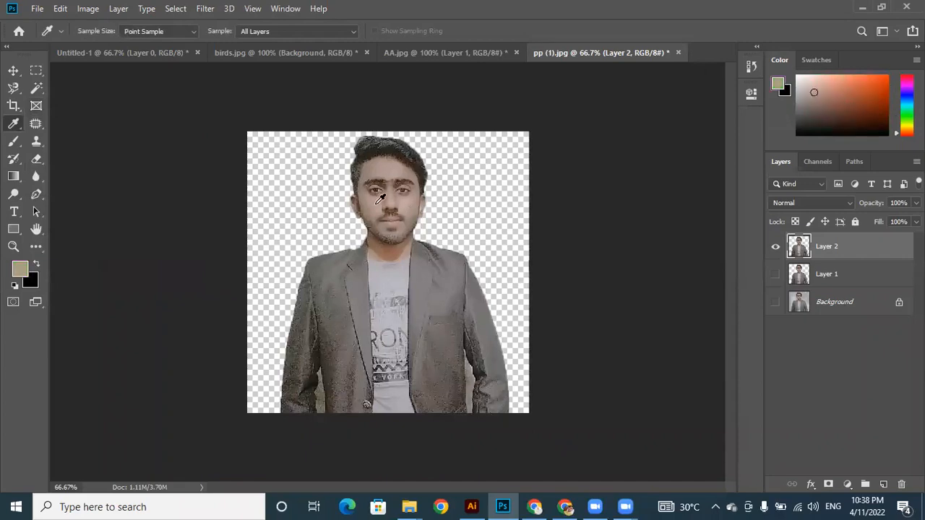
click(362, 288)
click(347, 273)
click(379, 203)
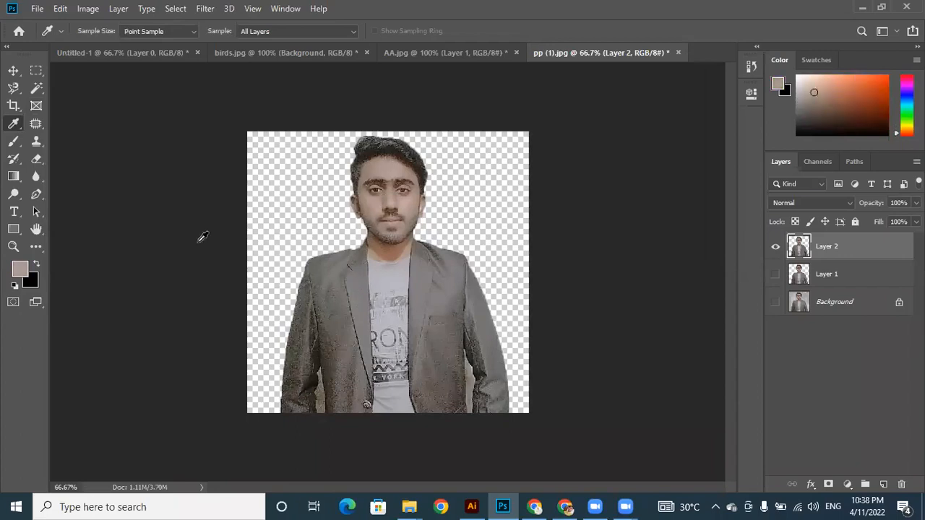
click(21, 270)
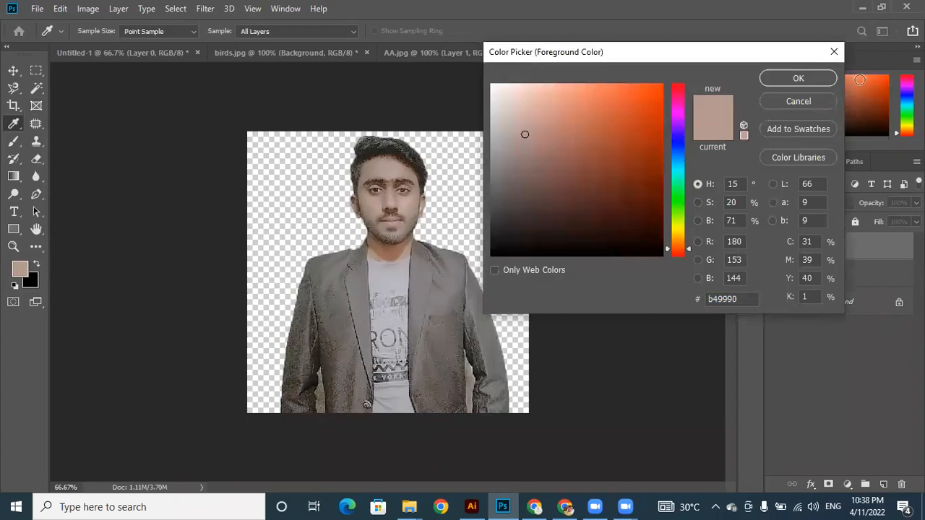
click(834, 52)
Sample the jacket's grey as the foreground colour and inspect it in the Color Picker.
click(410, 198)
click(445, 295)
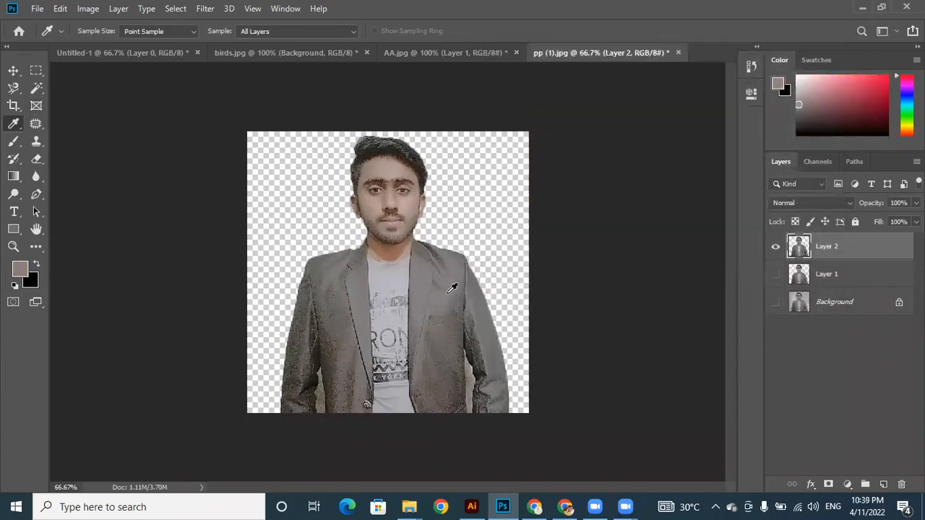
click(22, 275)
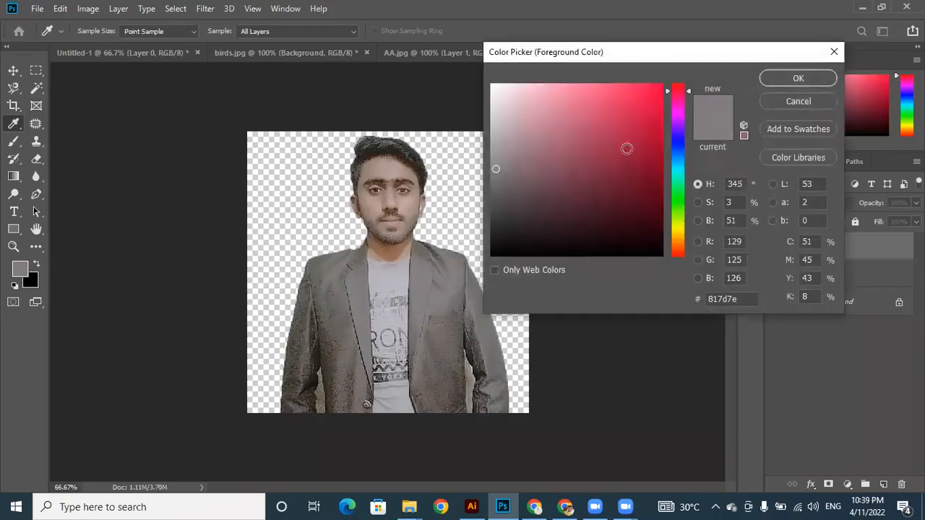
click(834, 52)
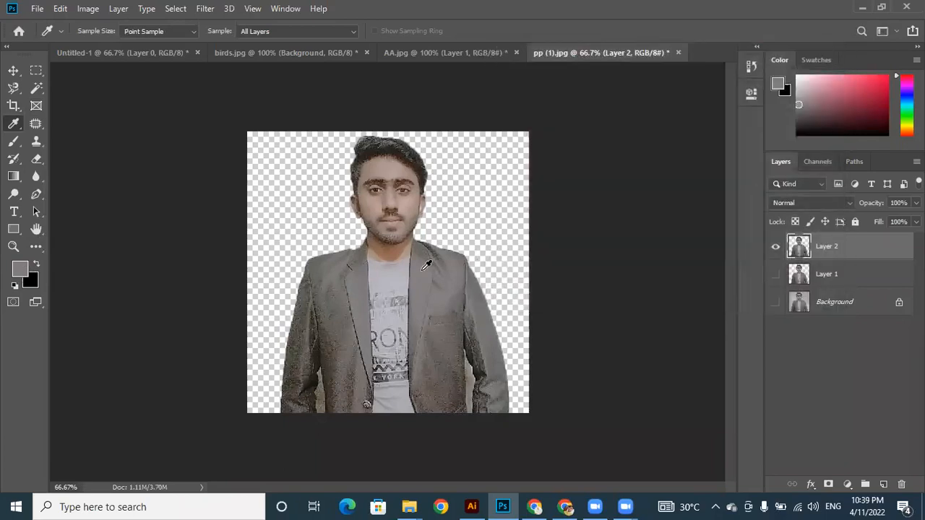
Activate the Spot Healing Brush tool.
click(35, 123)
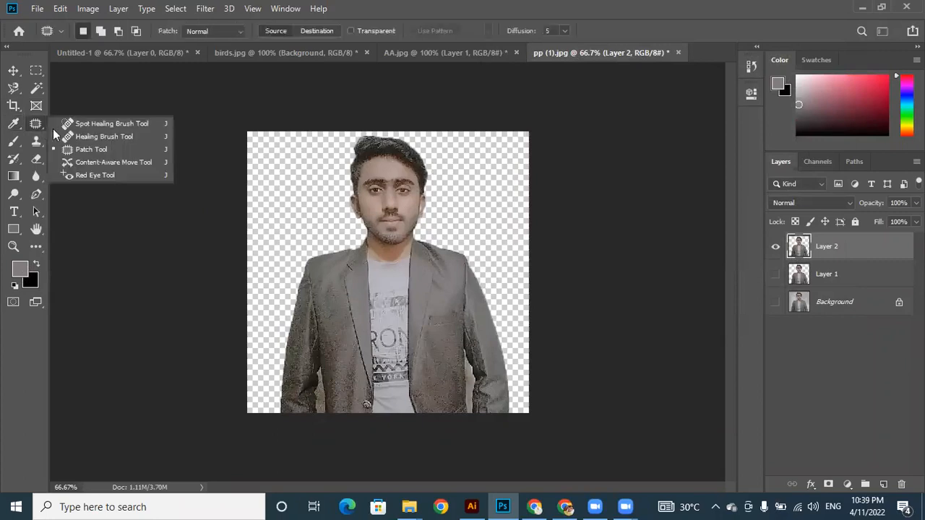
click(97, 125)
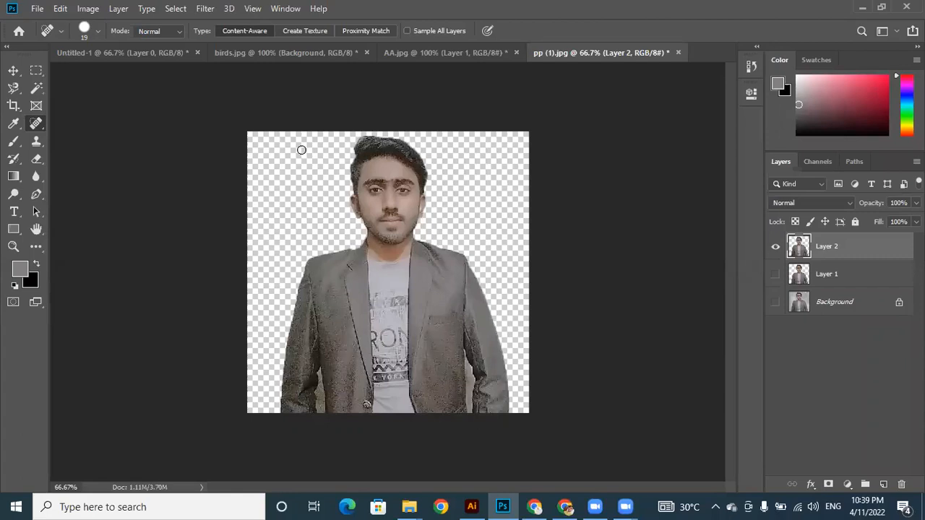
right_click(36, 123)
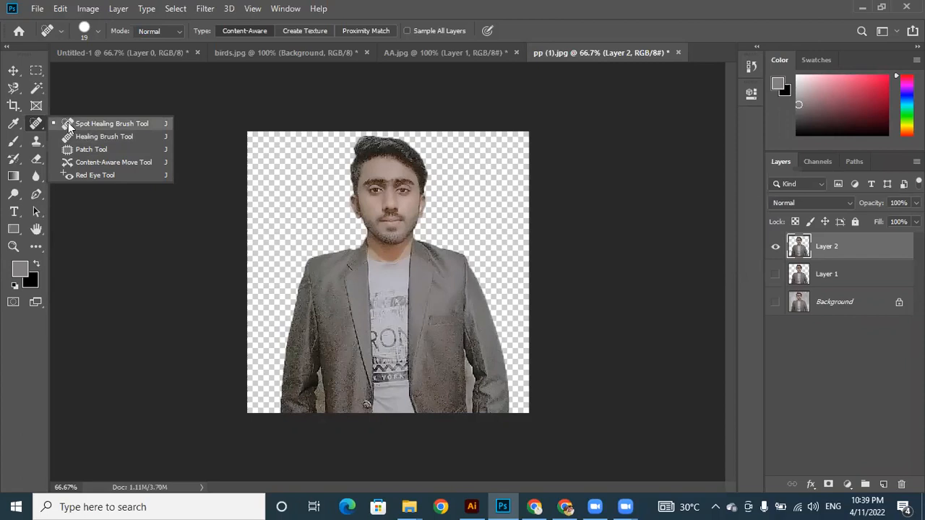
click(70, 124)
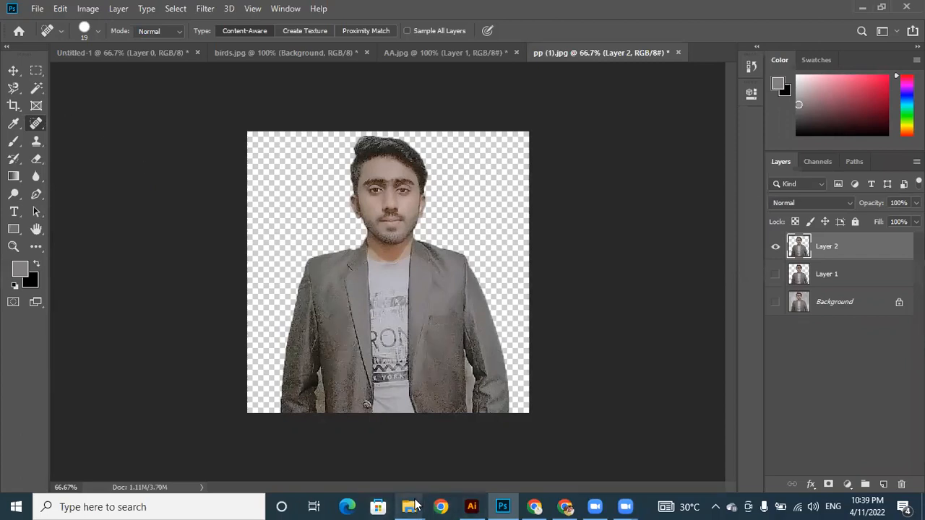
Look over the images in the Graphic Designing Course Material folder in File Explorer and return to Photoshop.
mouse_move(414, 505)
click(291, 458)
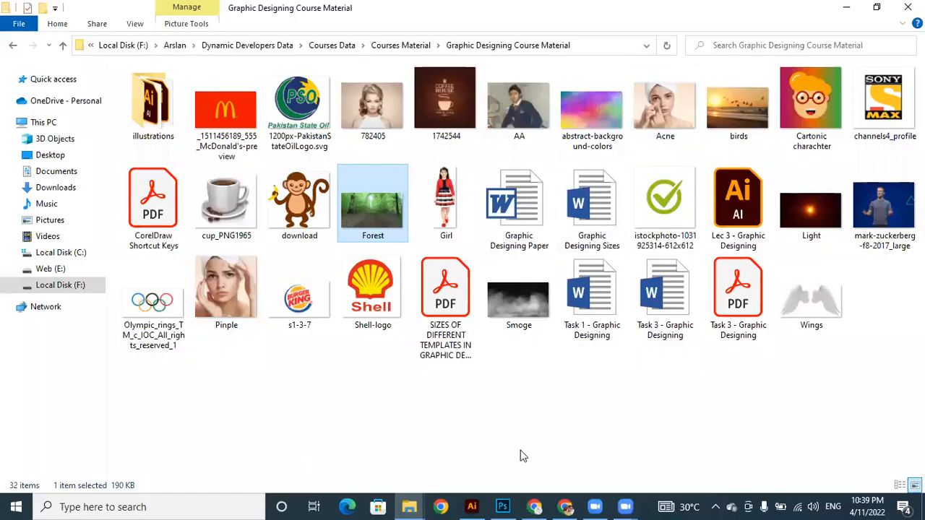
click(502, 507)
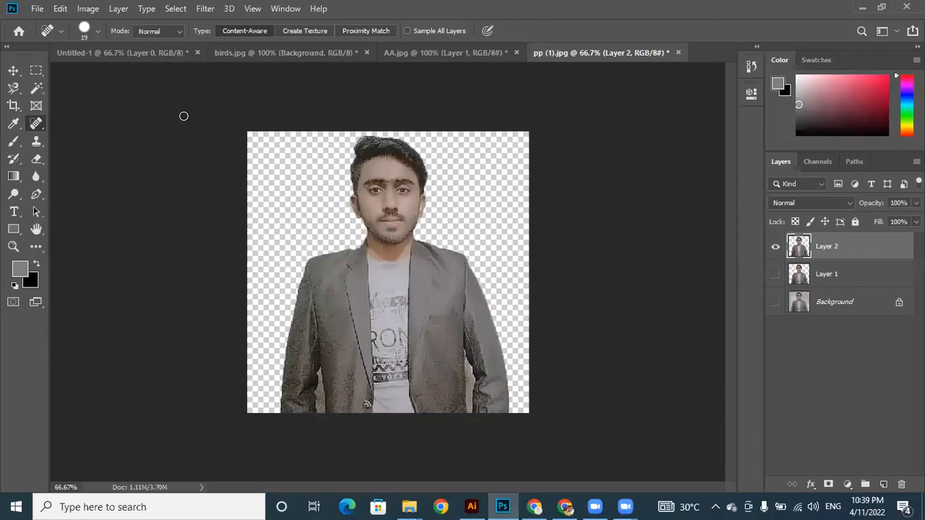
Open the Acne image from Courses Data > Courses Material > Graphic Designing Course Material on Local Disk (F:).
click(36, 8)
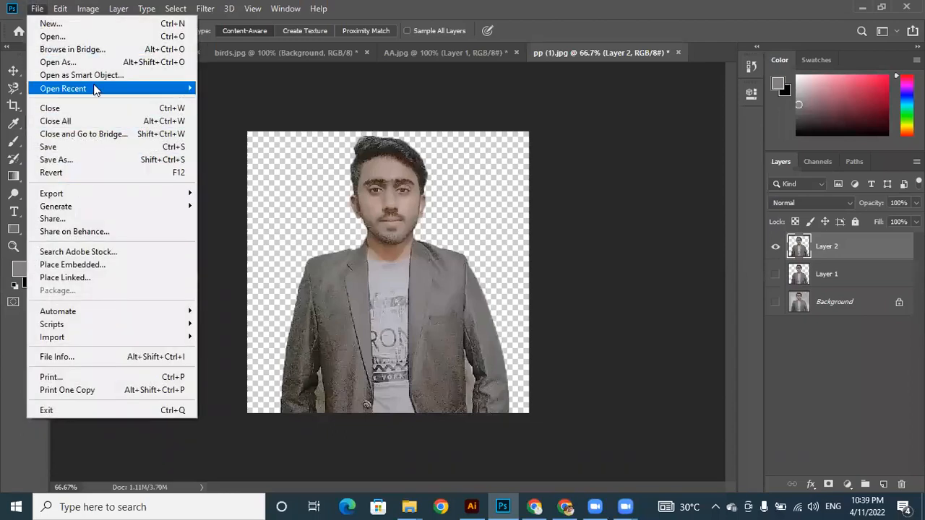
click(75, 37)
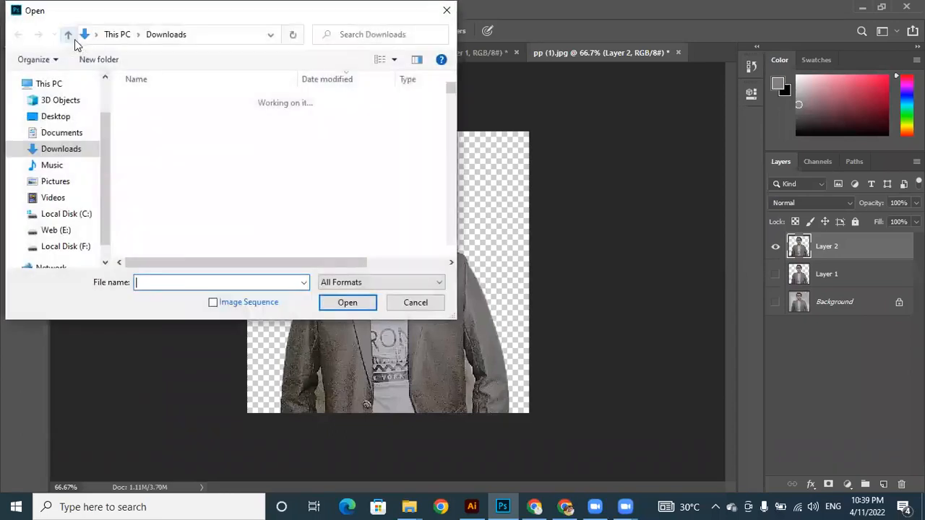
click(80, 246)
click(175, 99)
double_click(175, 99)
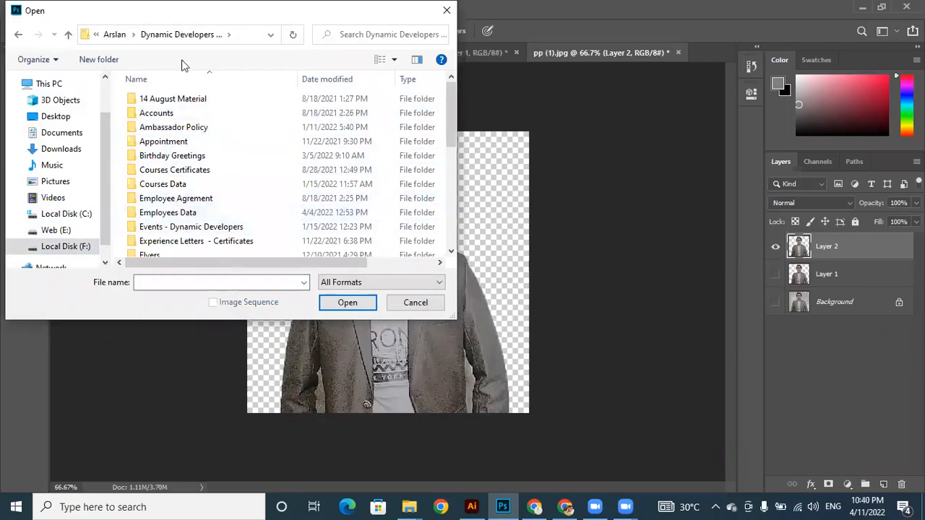
double_click(187, 184)
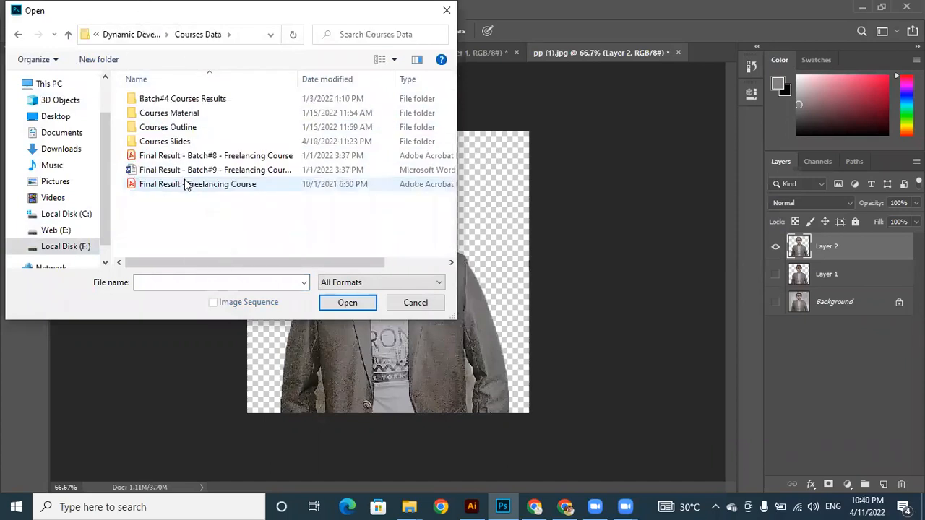
double_click(170, 115)
double_click(158, 101)
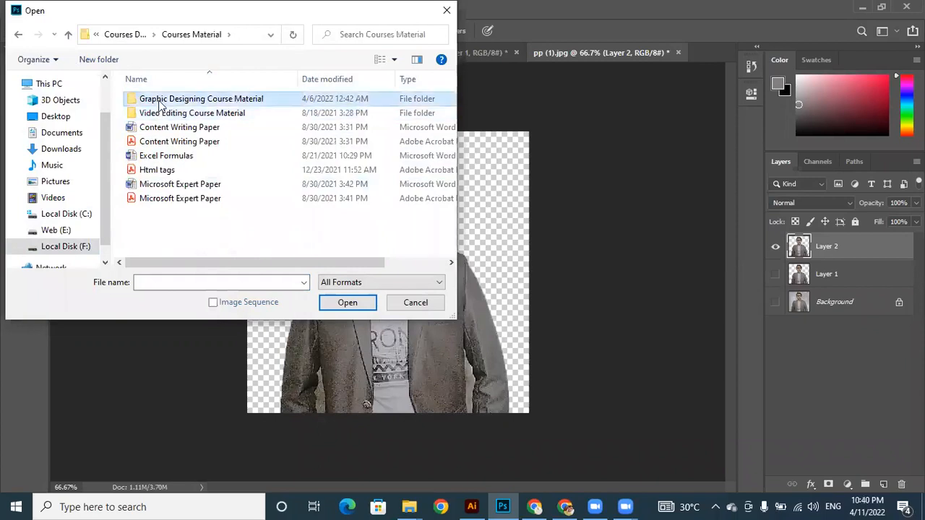
click(407, 217)
click(353, 305)
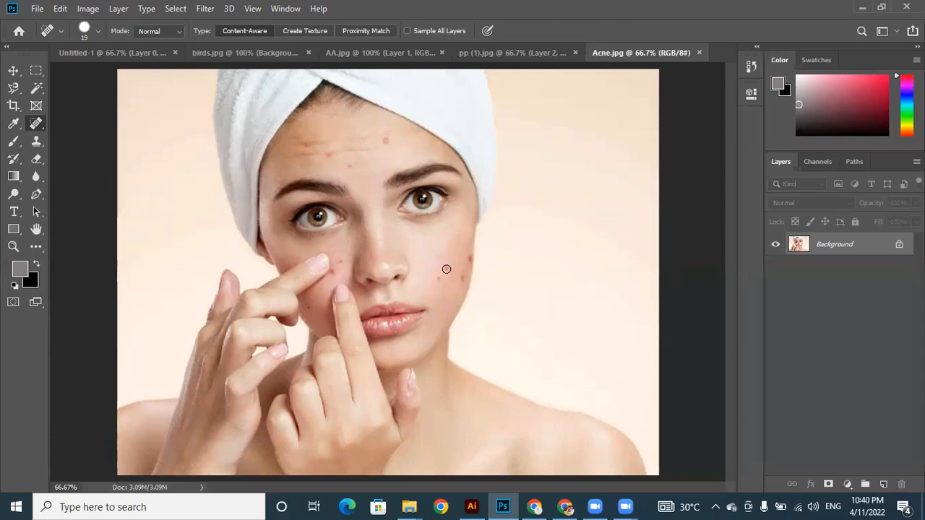
Activate the Spot Healing Brush, enlarge its brush to 126 px and reduce it to 30 px.
right_click(36, 122)
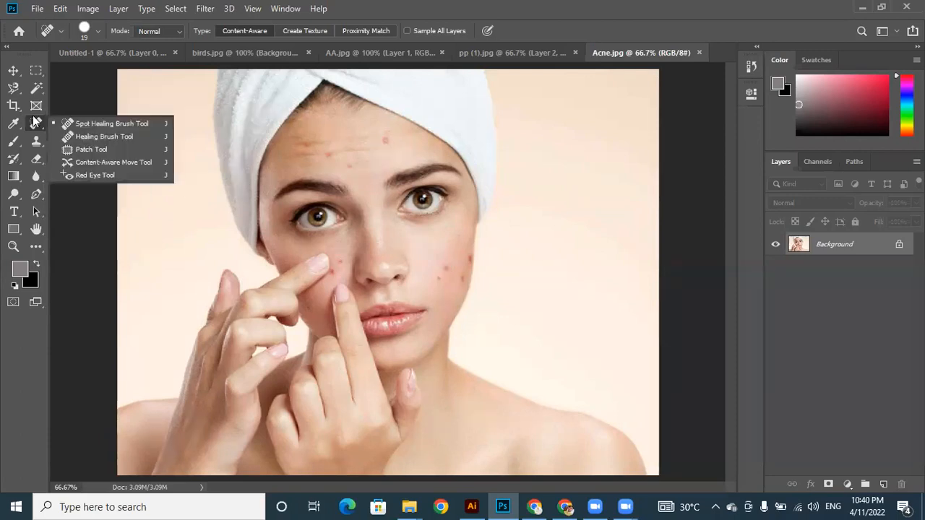
click(78, 124)
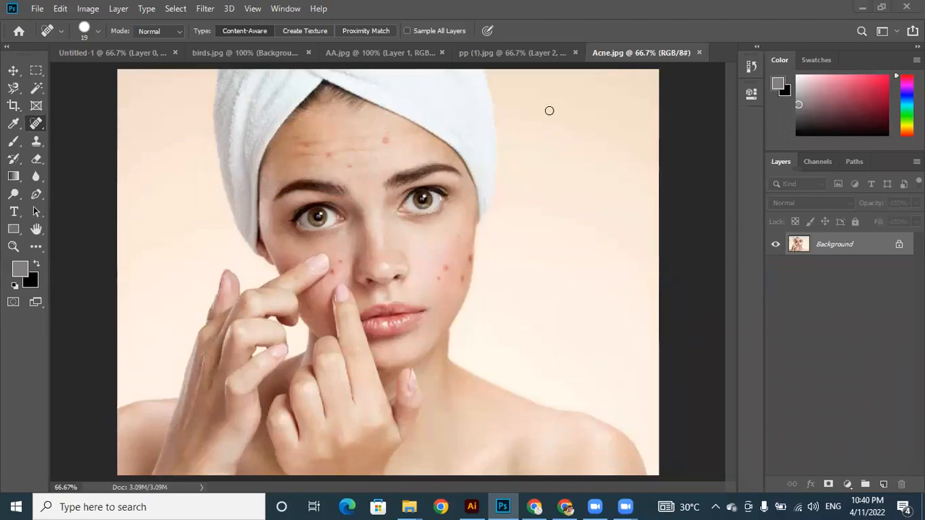
click(98, 33)
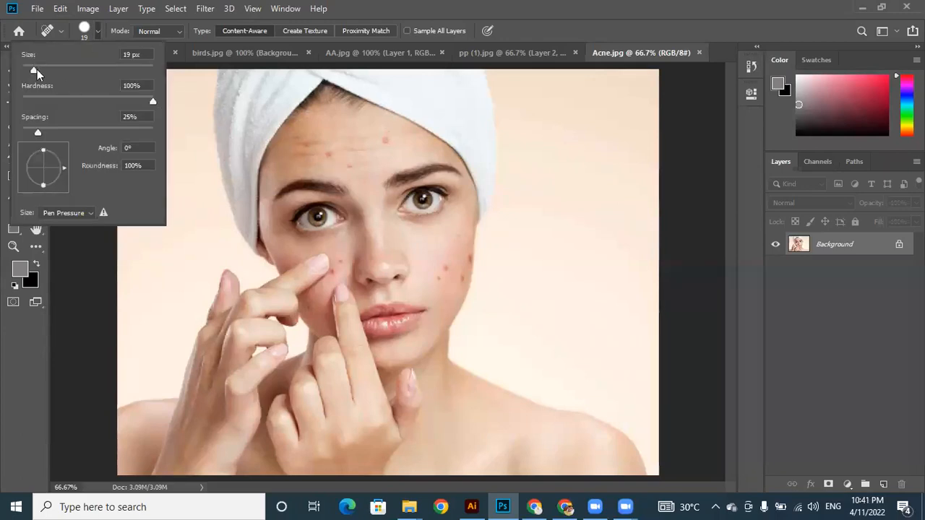
drag(44, 70, 74, 69)
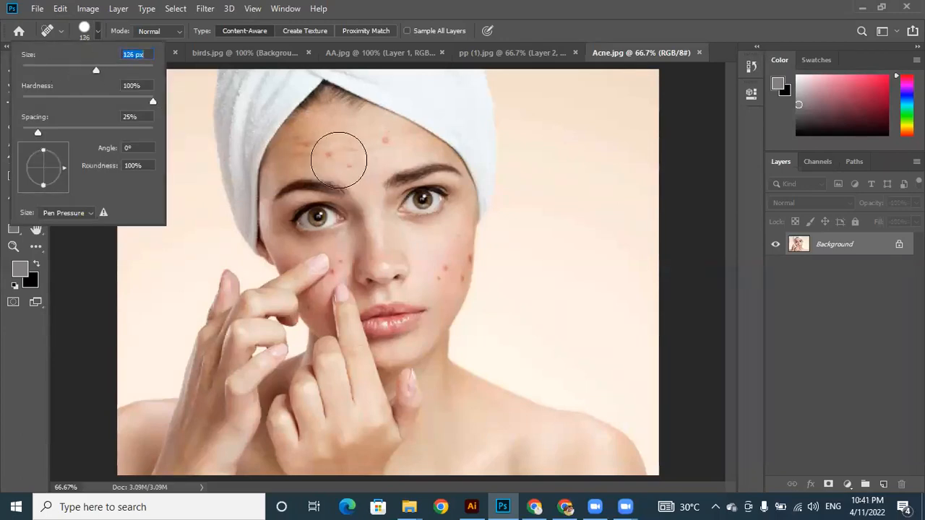
click(96, 34)
key(bracketleft)
key(bracketleft)
key(bracketleft)
key(bracketleft)
key(bracketleft)
key(bracketleft)
key(bracketleft)
key(bracketleft)
key(bracketleft)
key(bracketleft)
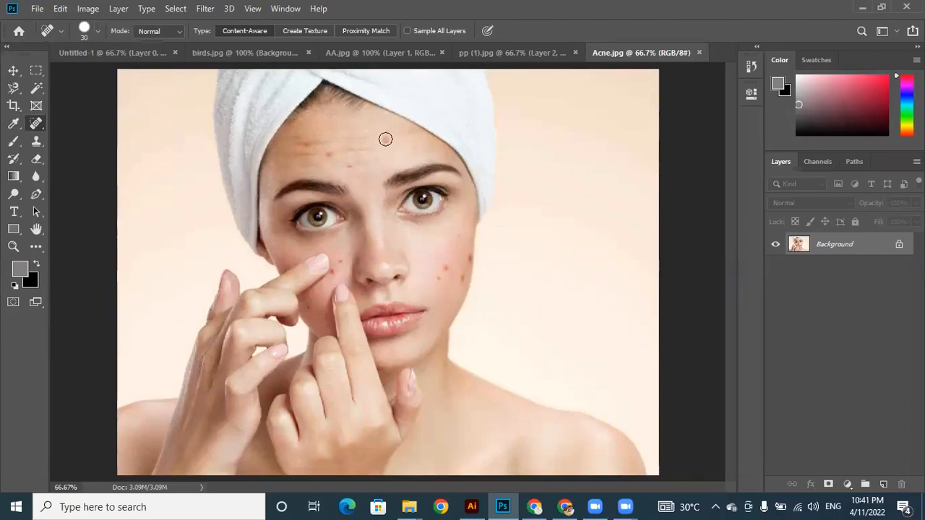
Heal the red spots on the forehead using the Spot Healing Brush at 20 px.
key(ctrl+plus)
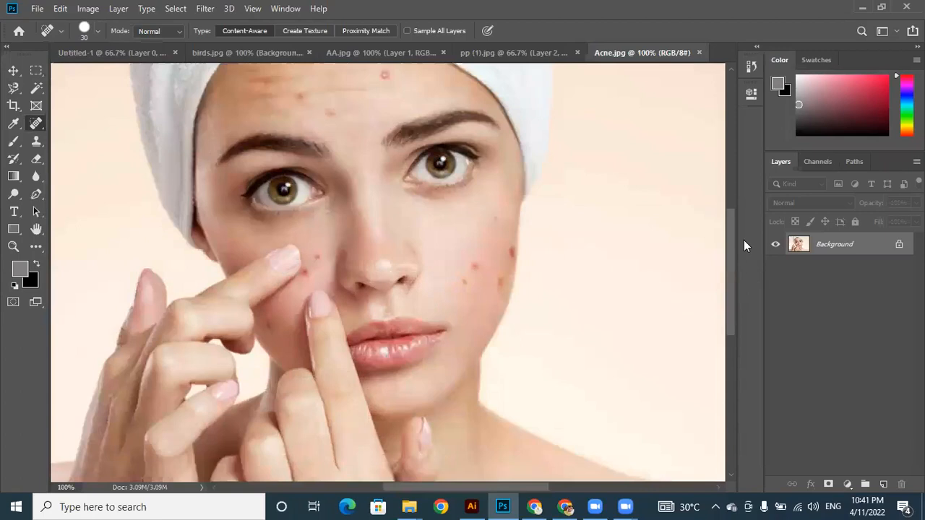
drag(730, 219, 730, 191)
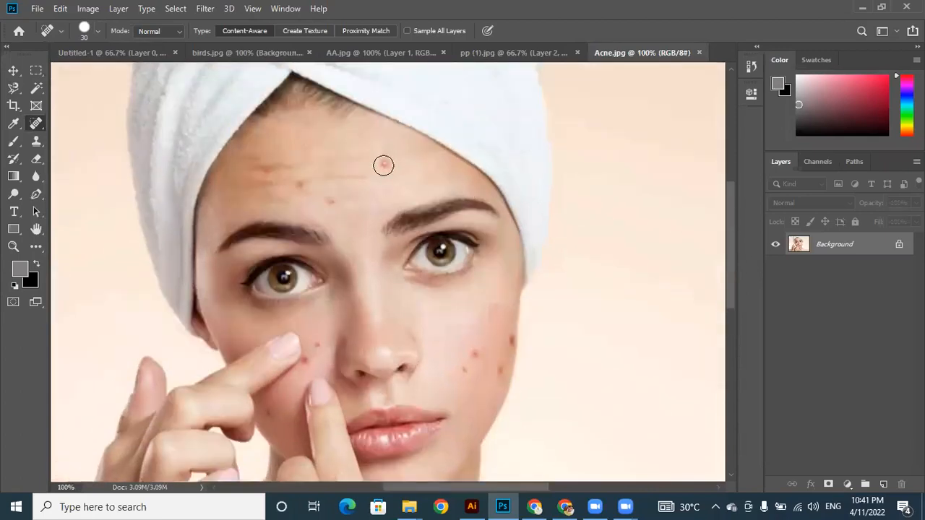
key(bracketleft)
click(384, 163)
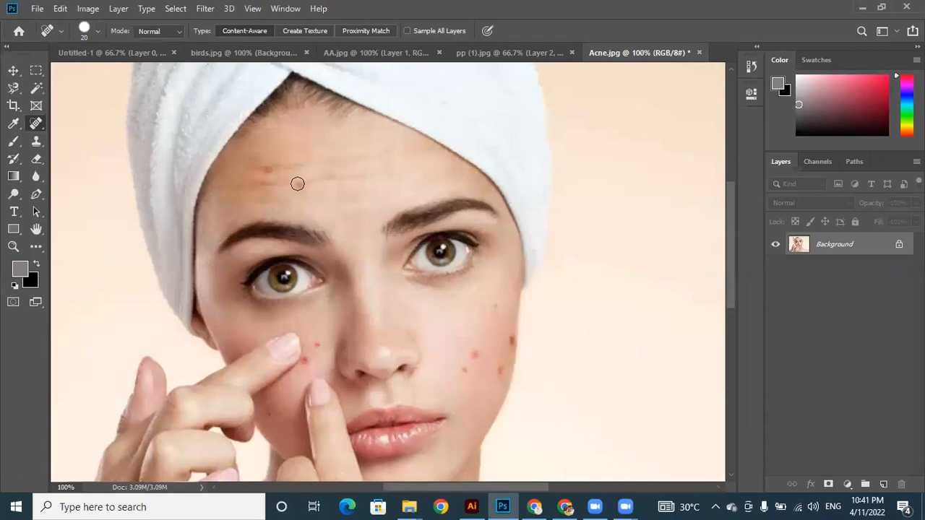
click(264, 167)
click(265, 166)
Heal the red spots on both cheeks with the 20 px Spot Healing Brush.
click(466, 370)
click(472, 354)
click(472, 355)
click(500, 370)
click(511, 340)
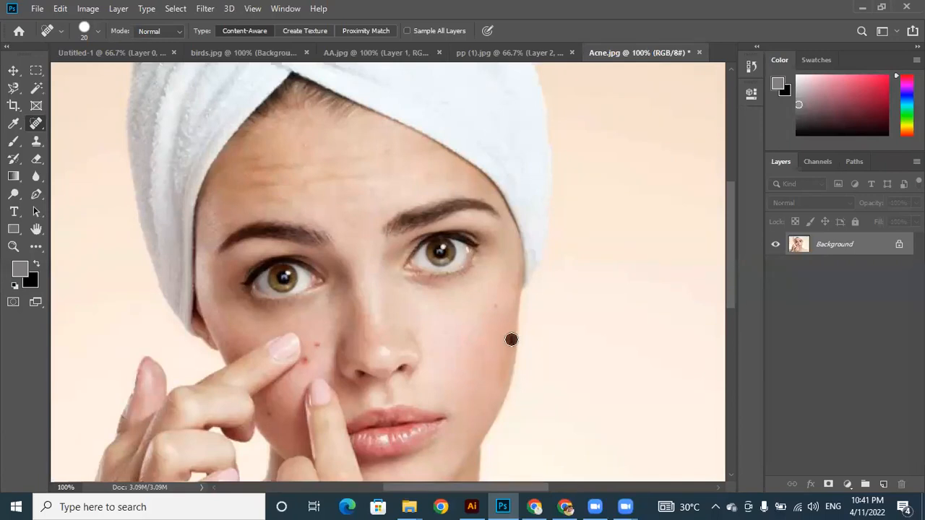
click(316, 346)
click(305, 360)
click(266, 414)
key(ctrl+minus)
key(ctrl+minus)
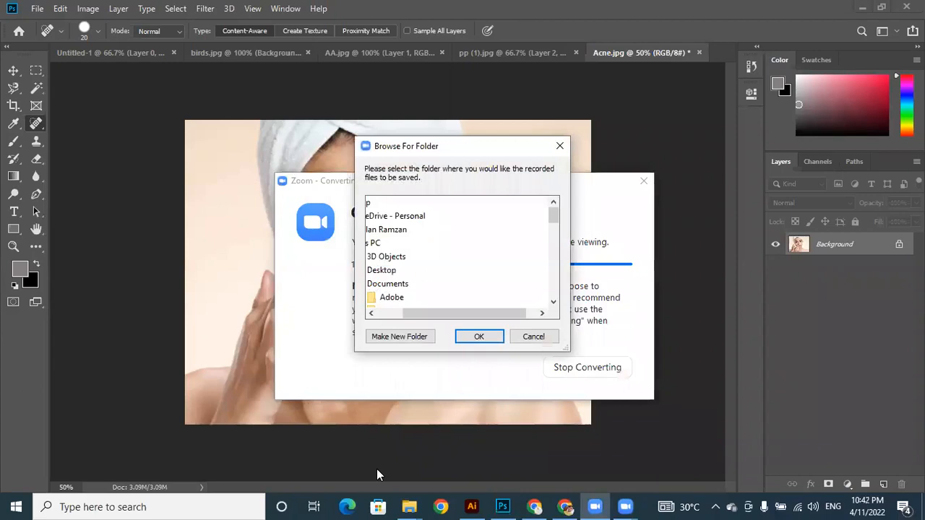
Dismiss Zoom's folder selection dialog and minimise the recording folder window to return to Photoshop.
click(560, 146)
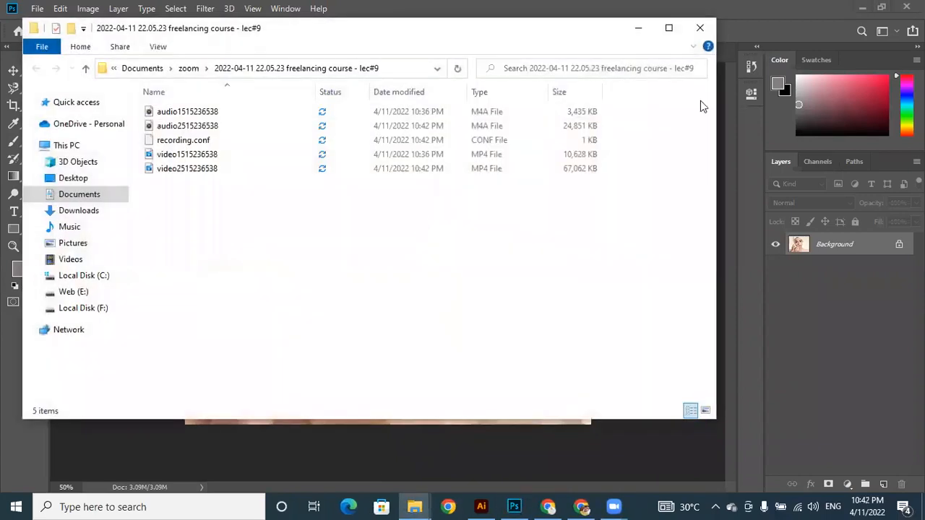
click(638, 30)
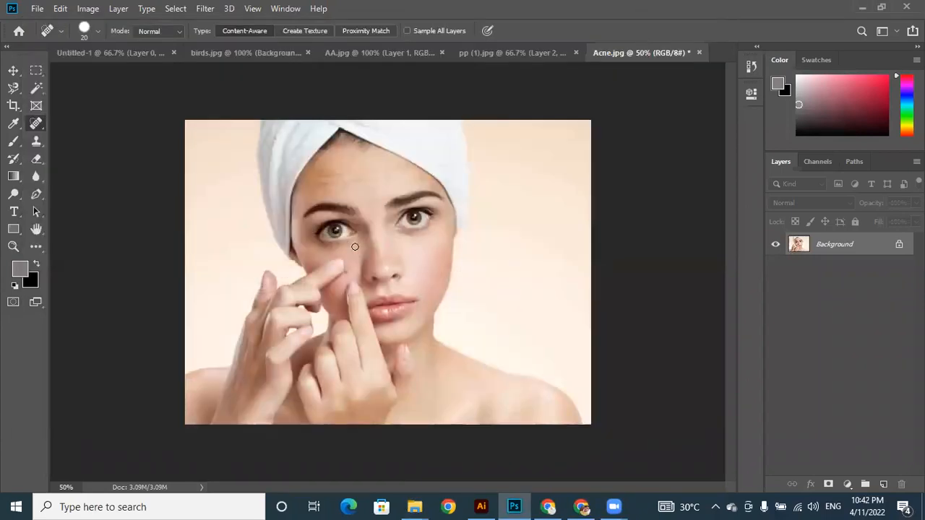
Undo all the spot healing on the face and reactivate the Spot Healing Brush.
key(z)
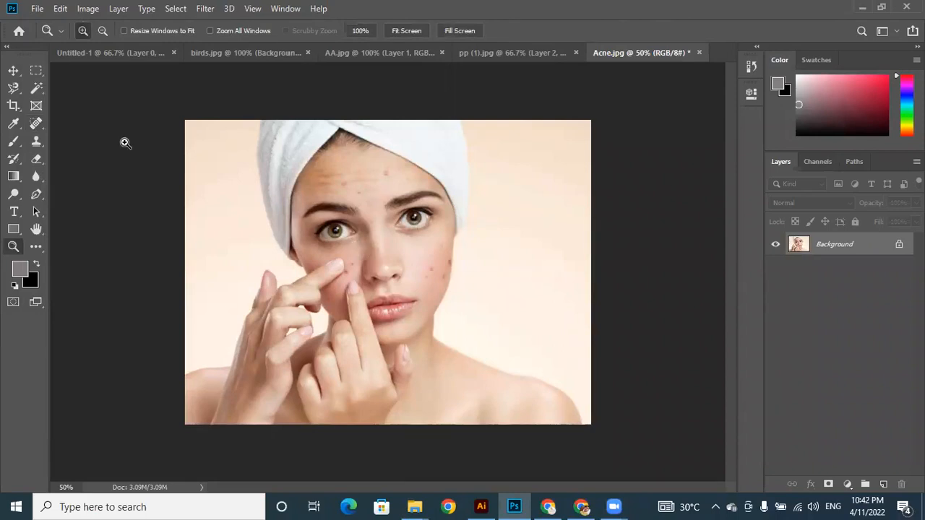
drag(36, 123, 69, 124)
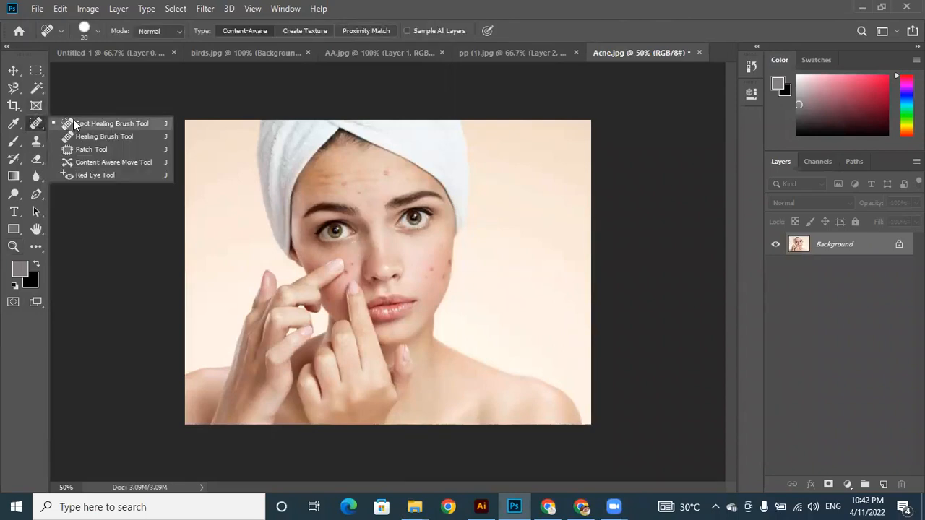
click(74, 123)
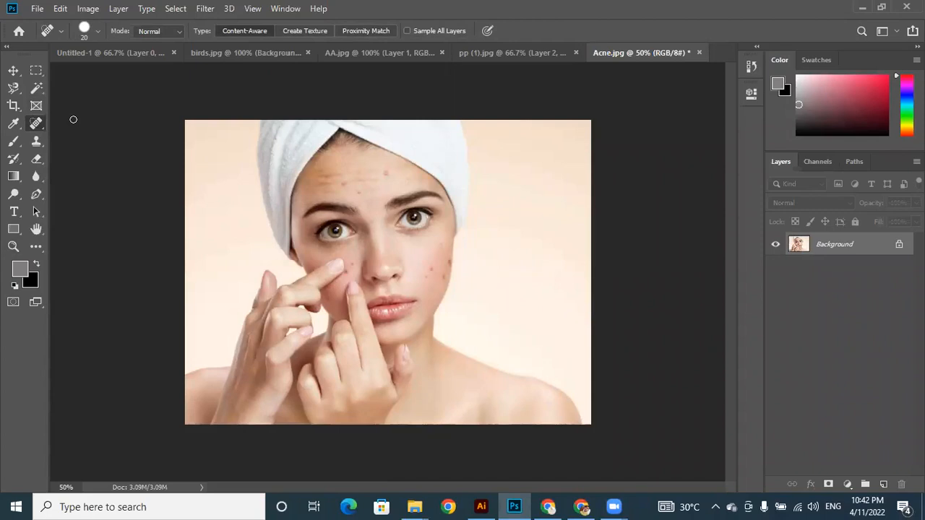
Heal the red spot on the forehead and try larger and smaller brush sizes.
key(bracketright)
click(385, 174)
key(bracketright)
key(bracketright)
key(bracketright)
key(bracketright)
key(bracketright)
key(bracketright)
key(bracketright)
key(bracketright)
key(bracketleft)
key(bracketleft)
key(bracketleft)
key(bracketleft)
key(bracketleft)
key(bracketleft)
key(bracketleft)
Reduce the brush to 25 px and heal the spots on the cheek beside the outer edge of the face.
key(ctrl+plus)
key(ctrl+plus)
key(ctrl+plus)
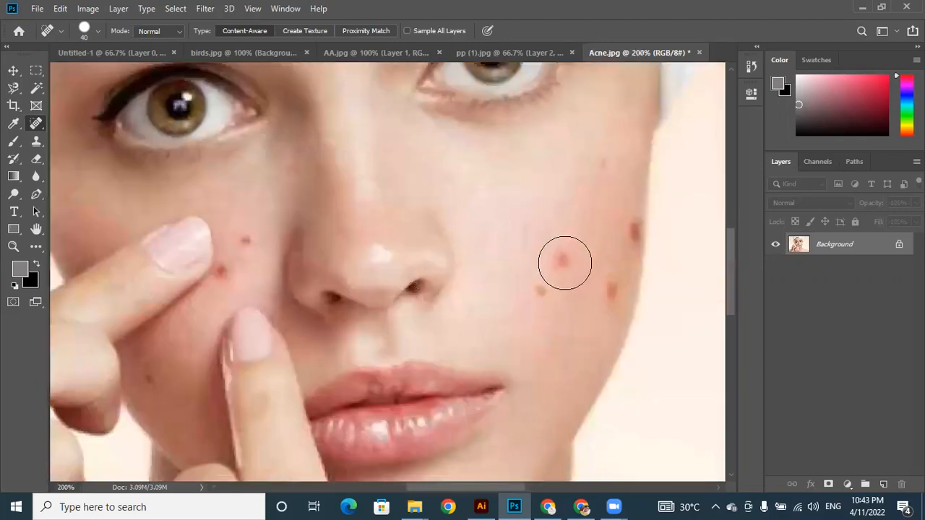
key(bracketleft)
key(bracketleft)
key(bracketleft)
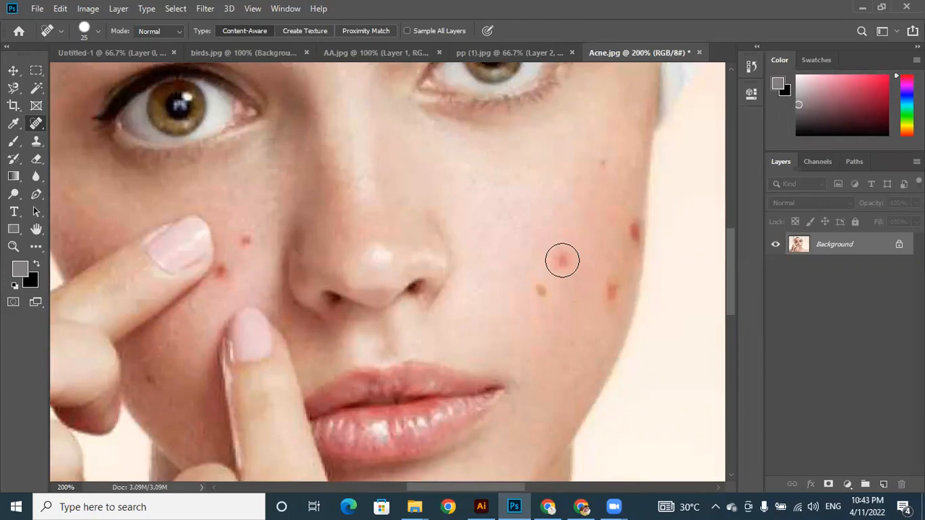
click(562, 260)
click(542, 290)
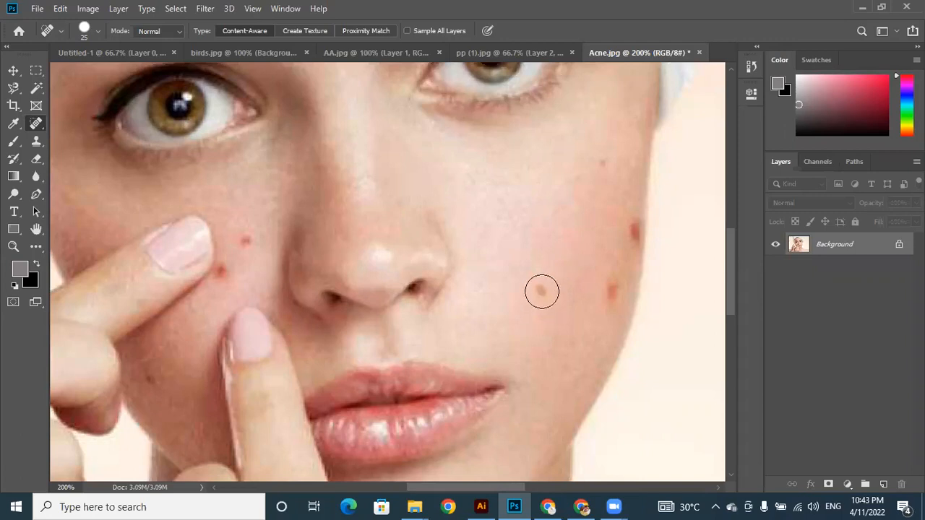
click(613, 293)
click(626, 230)
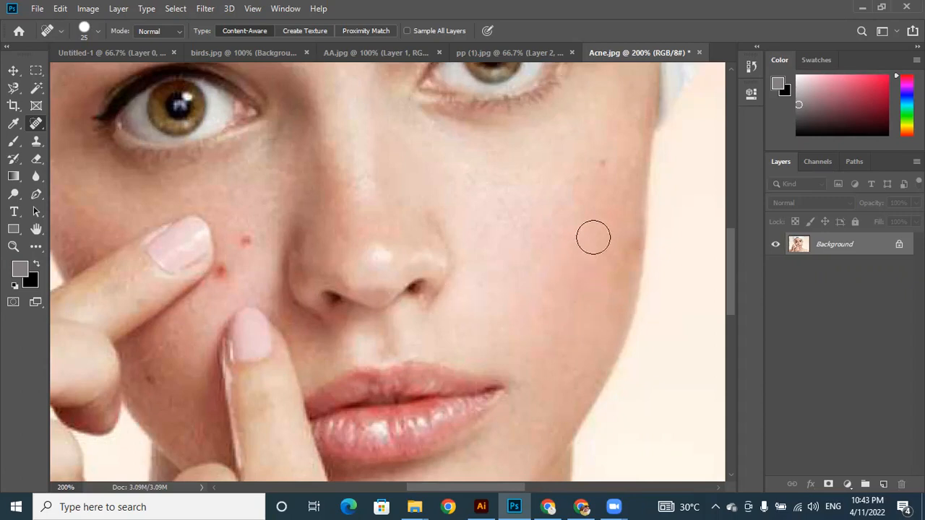
click(628, 232)
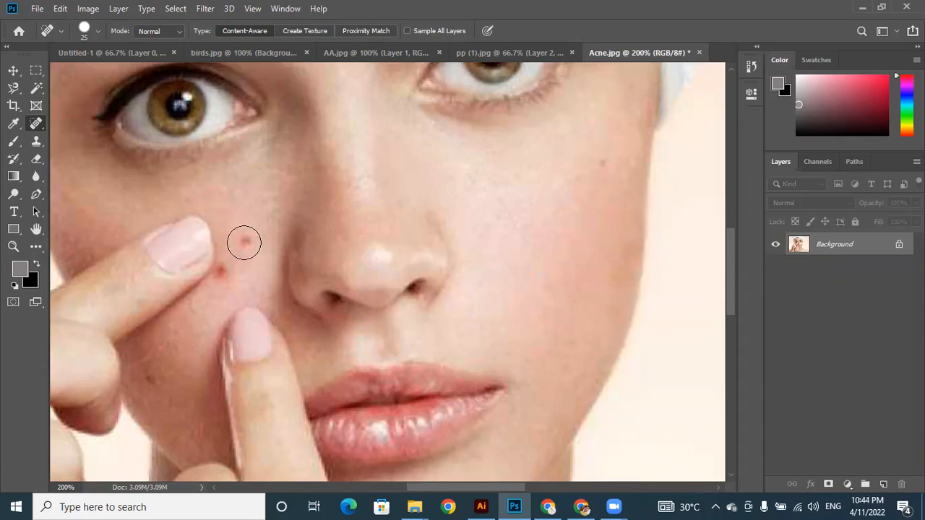
Heal the two spots beside the fingertips and the small upper-cheek spot with a 15 px brush.
key(bracketleft)
click(245, 243)
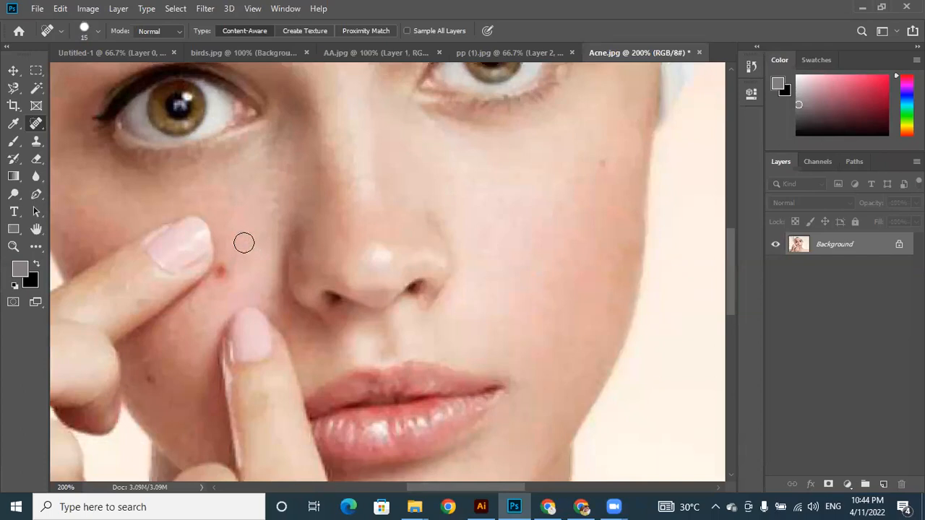
click(224, 271)
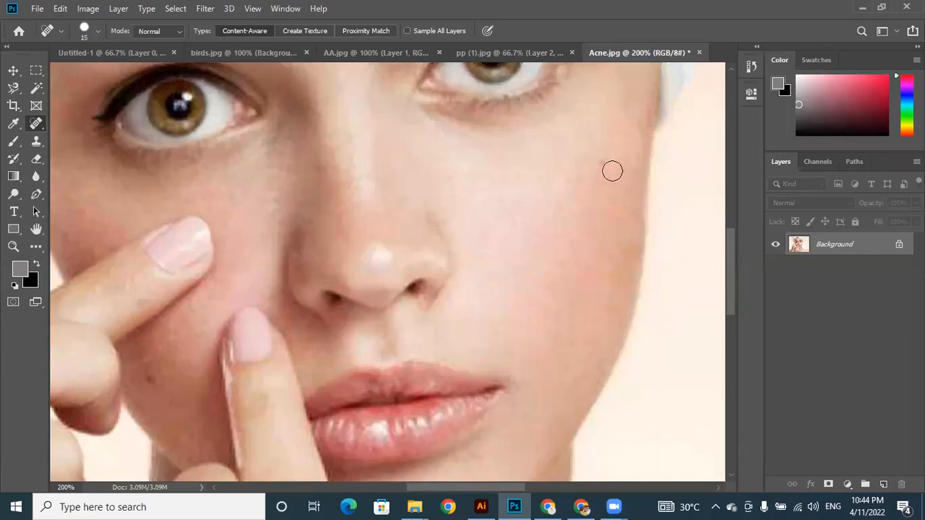
click(602, 161)
key(ctrl+minus)
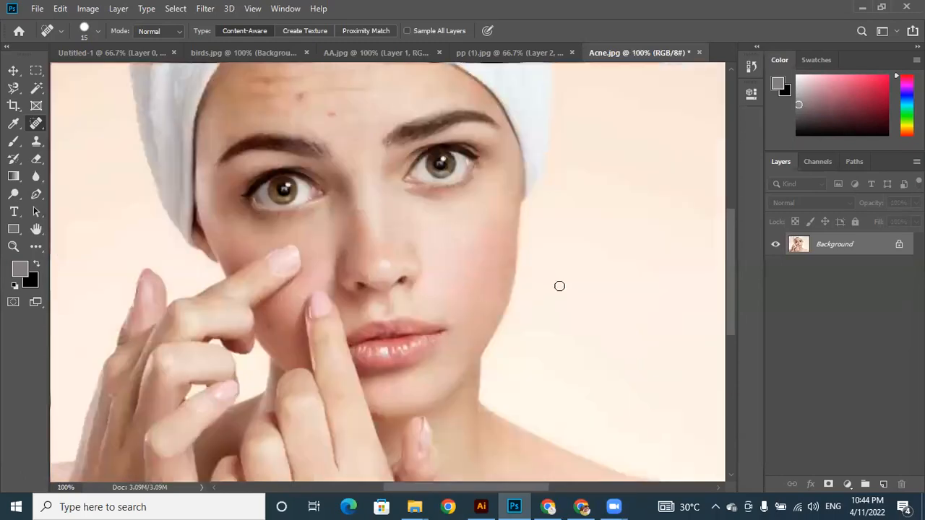
key(ctrl+minus)
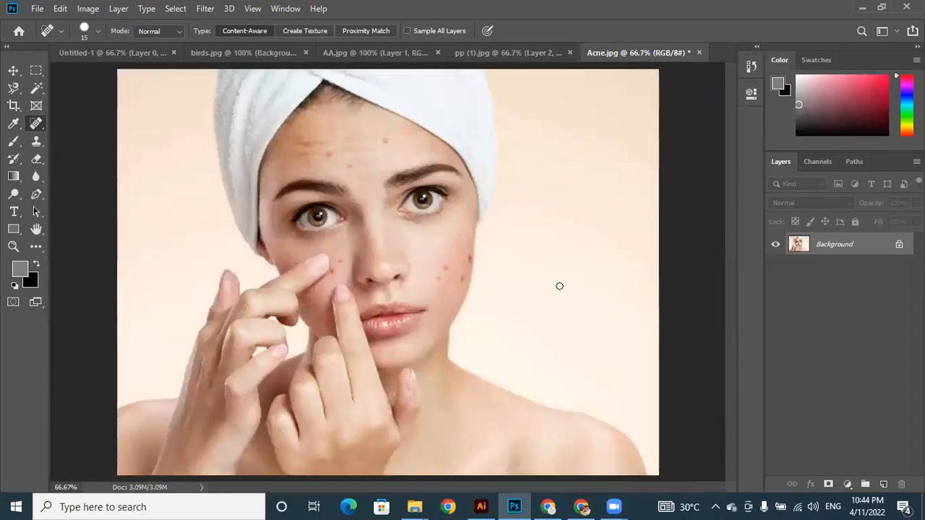
Activate the Healing Brush tool and try to heal the forehead without a source point.
right_click(34, 124)
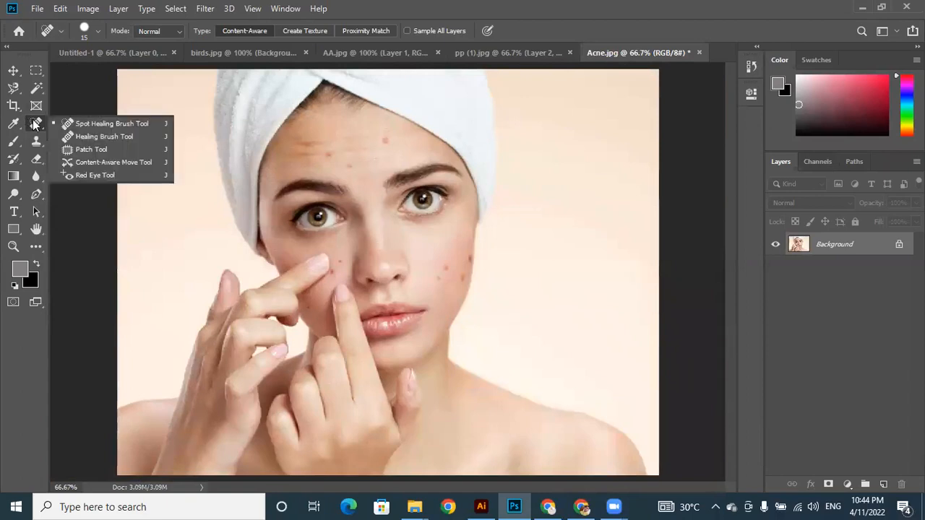
click(98, 138)
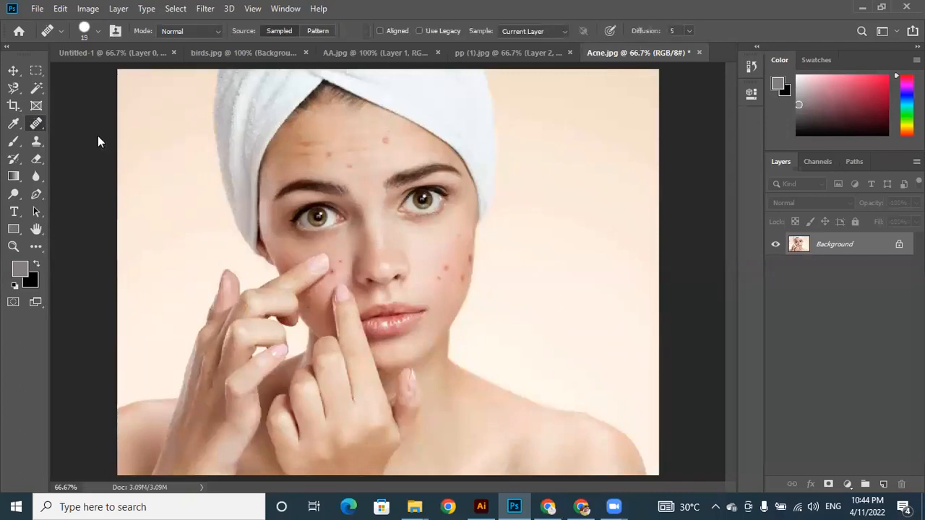
click(391, 155)
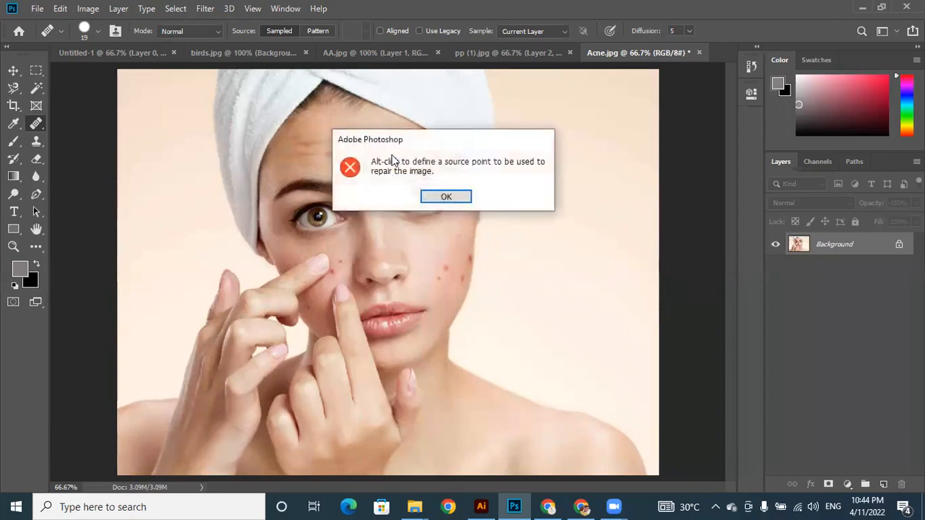
click(446, 197)
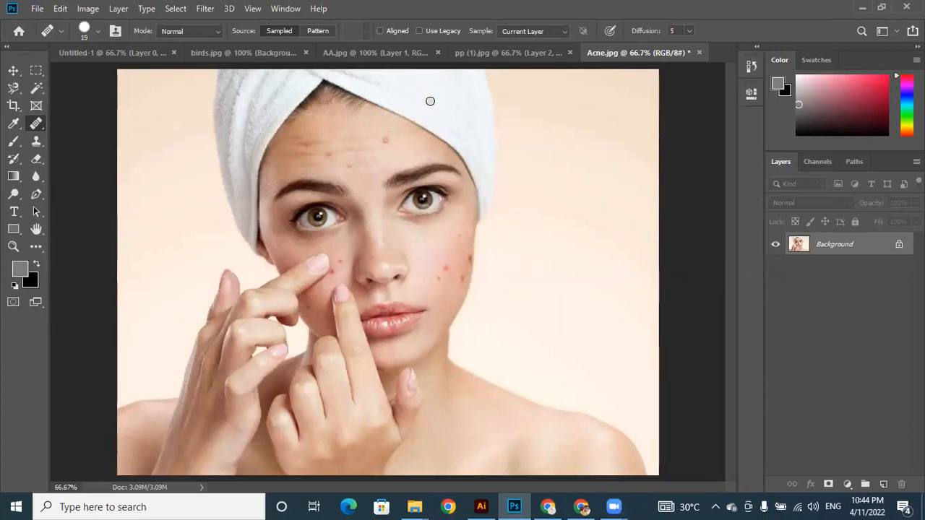
Enlarge the Healing Brush to 70 px and sample clean forehead skin between the brows as the source.
key(bracketright)
key(bracketright)
key(bracketright)
key(bracketright)
key(bracketright)
key(bracketright)
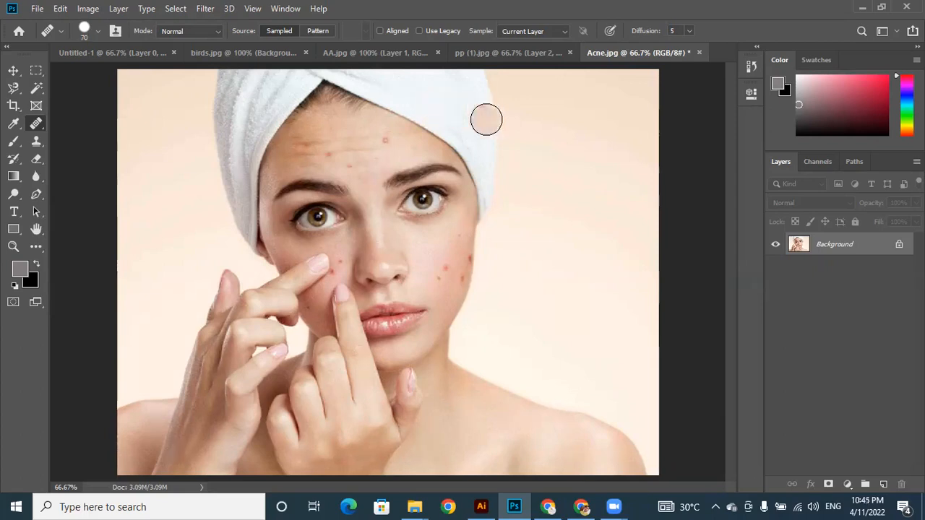
alt+click(371, 161)
Reduce the Healing Brush to 25 px and heal the red spot on the forehead.
key(bracketleft)
key(bracketleft)
key(bracketleft)
key(bracketleft)
key(bracketleft)
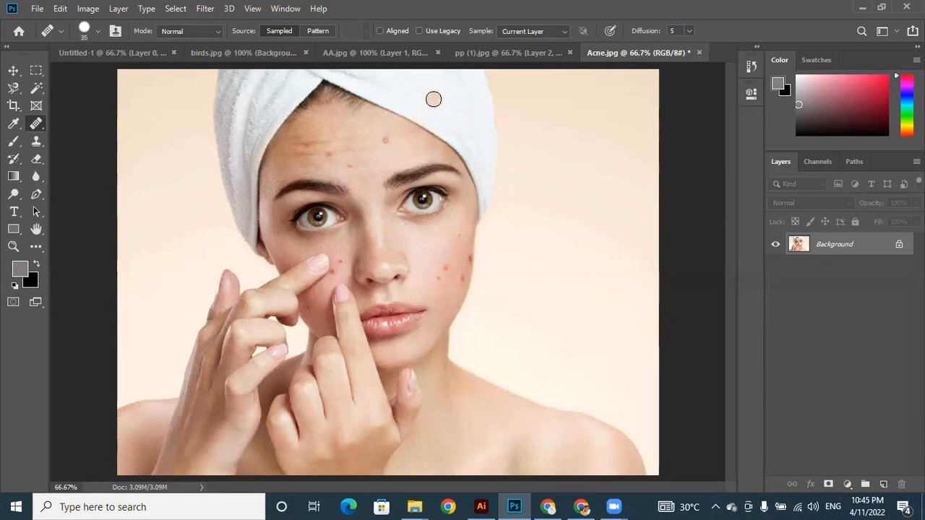
key(bracketleft)
click(386, 138)
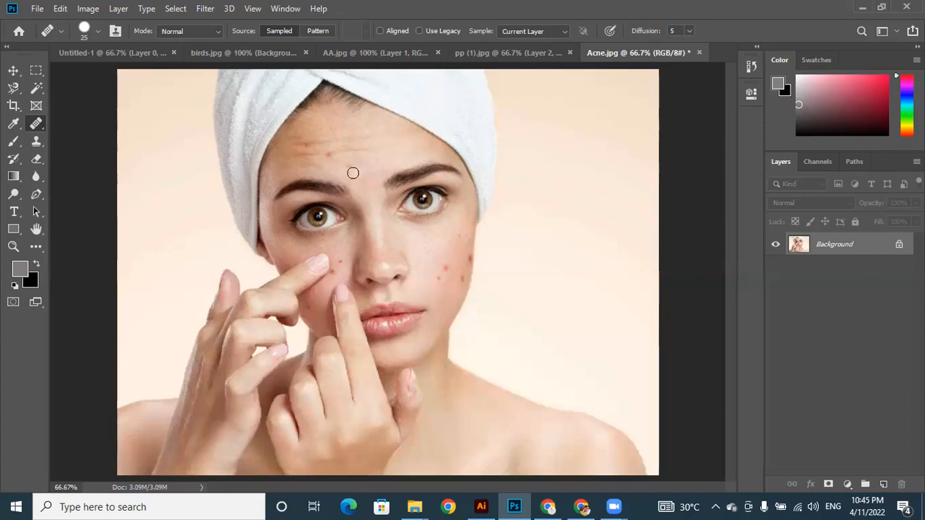
Heal the remaining forehead and cheek spots, sampling clean skin next to the blemishes as the source.
alt+click(321, 150)
alt+click(433, 274)
click(438, 274)
click(338, 262)
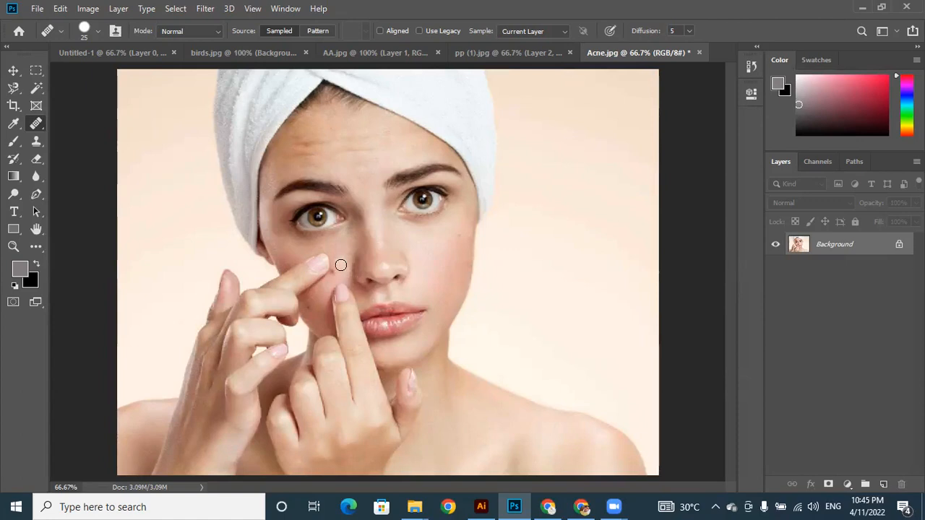
click(309, 305)
Sample the light skin below the eye and apply it over the wrinkle on the forehead.
click(417, 247)
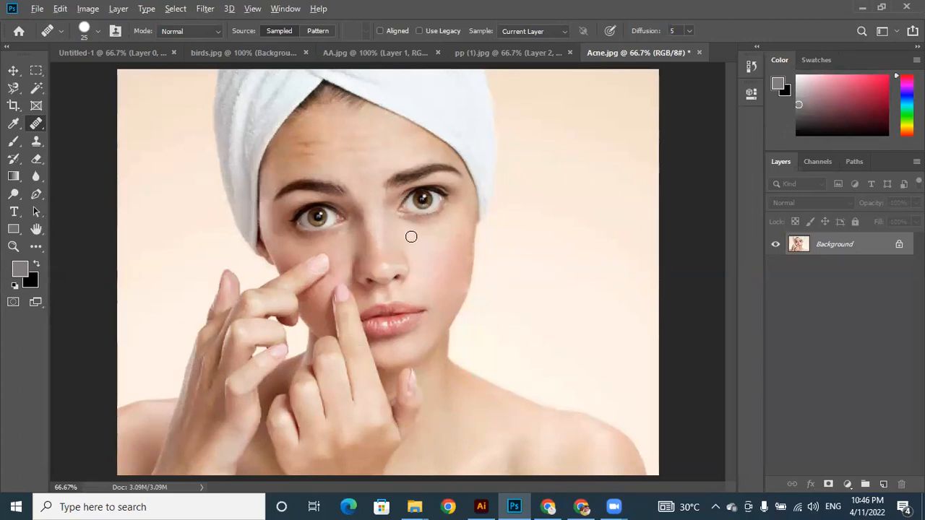
alt+click(411, 237)
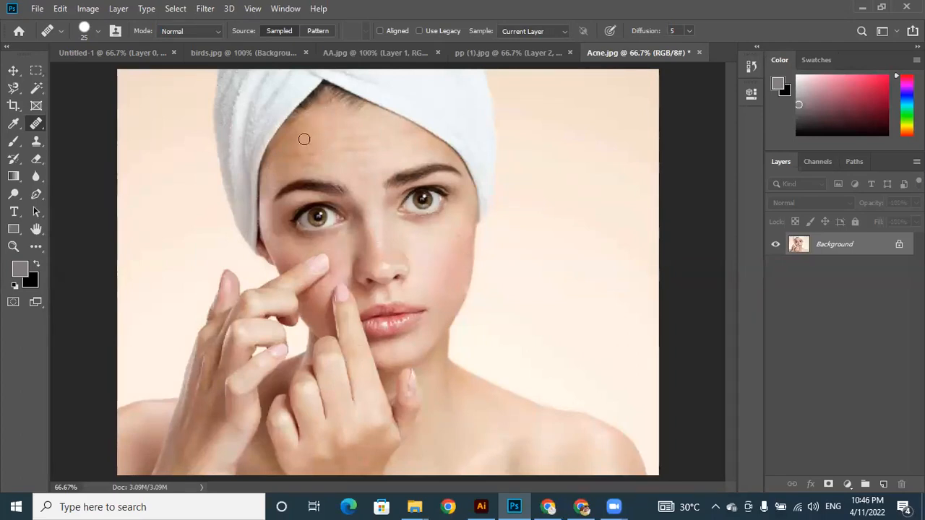
click(305, 150)
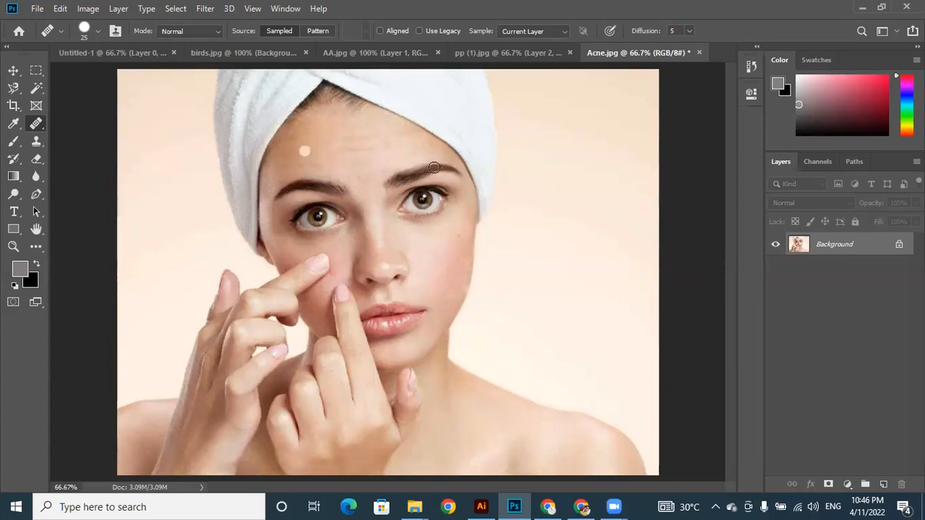
Patch a small area of the forehead with nearby skin using the Patch tool, and deselect it.
right_click(36, 123)
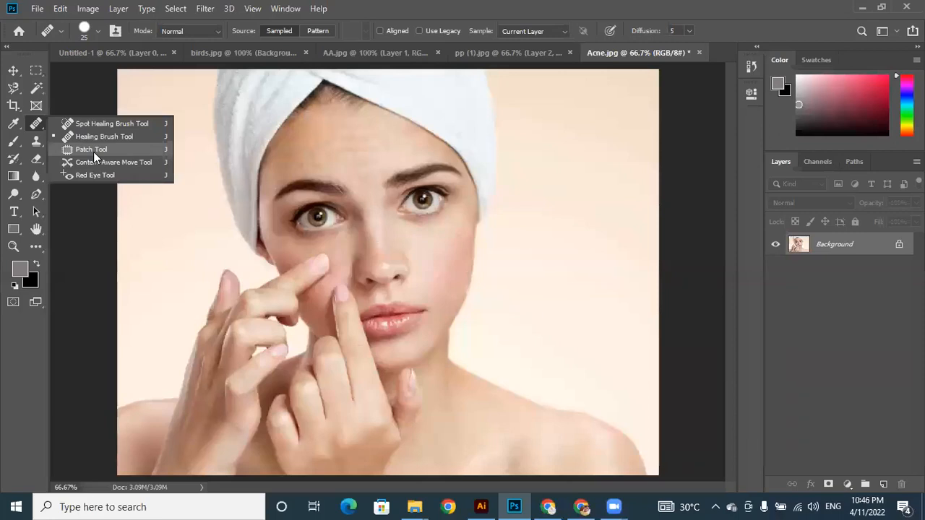
click(93, 150)
mouse_move(378, 140)
mouse_down()
mouse_move(399, 148)
mouse_move(385, 153)
mouse_move(375, 138)
mouse_move(422, 154)
mouse_up()
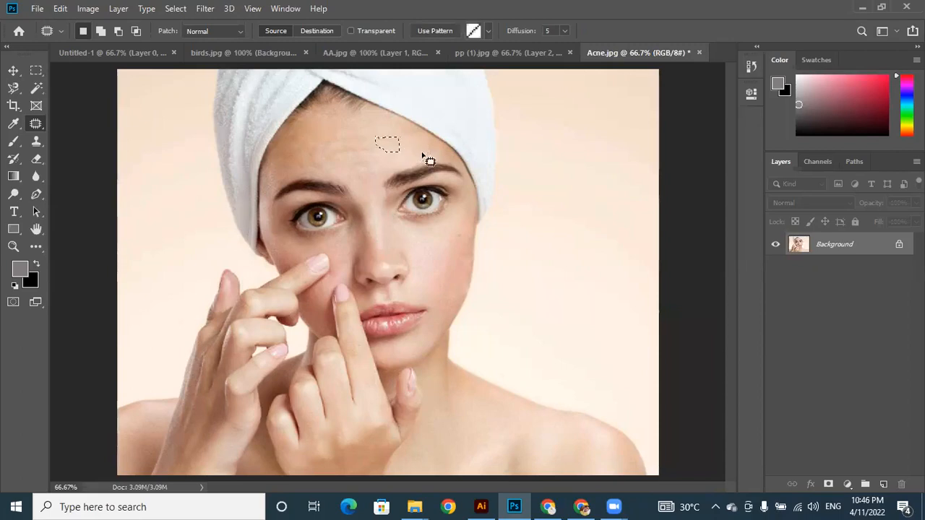
key(ctrl+d)
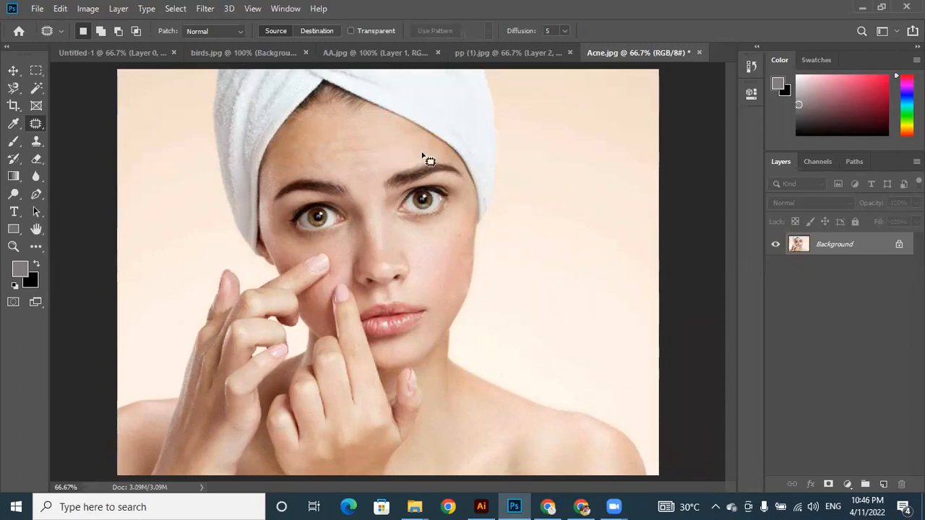
Switch to the Spot Healing Brush and enlarge it to 30 px.
right_click(34, 124)
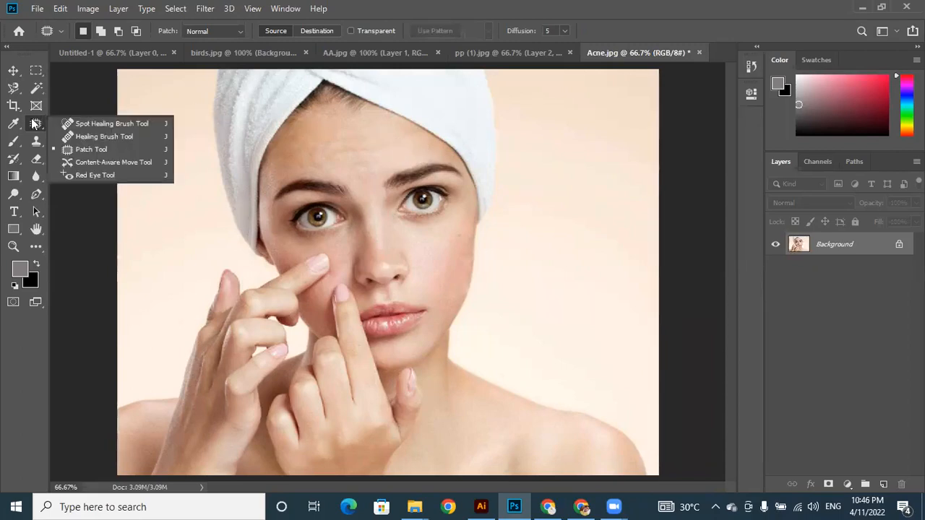
click(99, 125)
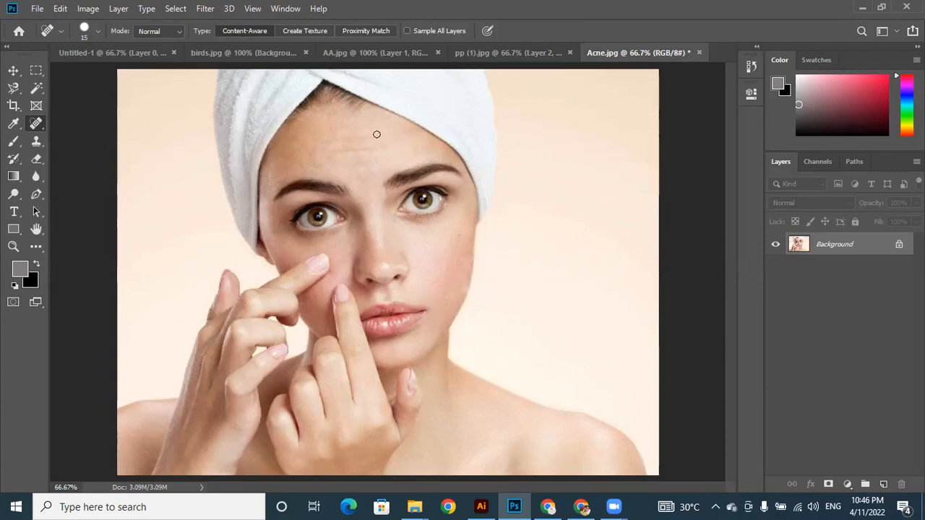
key(bracketright)
key(bracketright)
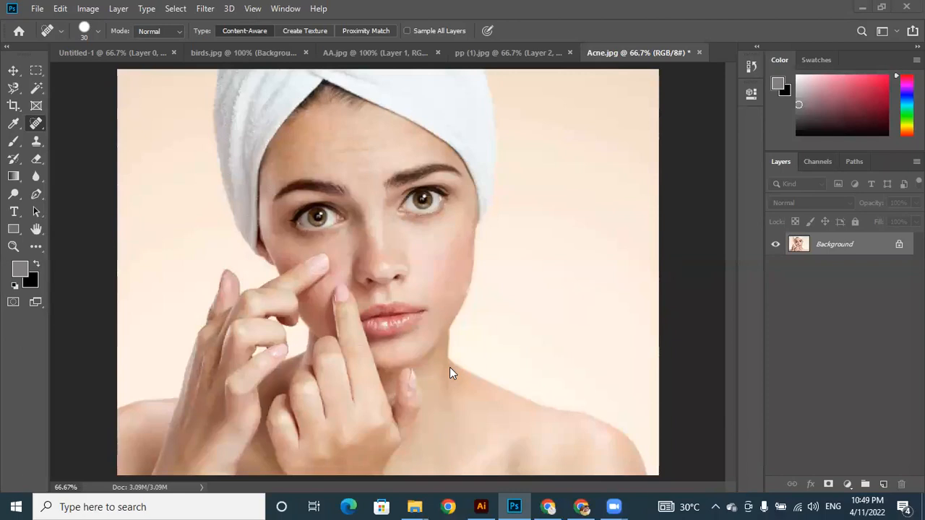
Review the Magnetic Lasso, Spot Healing Brush and Healing Brush tools, ending with the Healing Brush active.
right_click(38, 124)
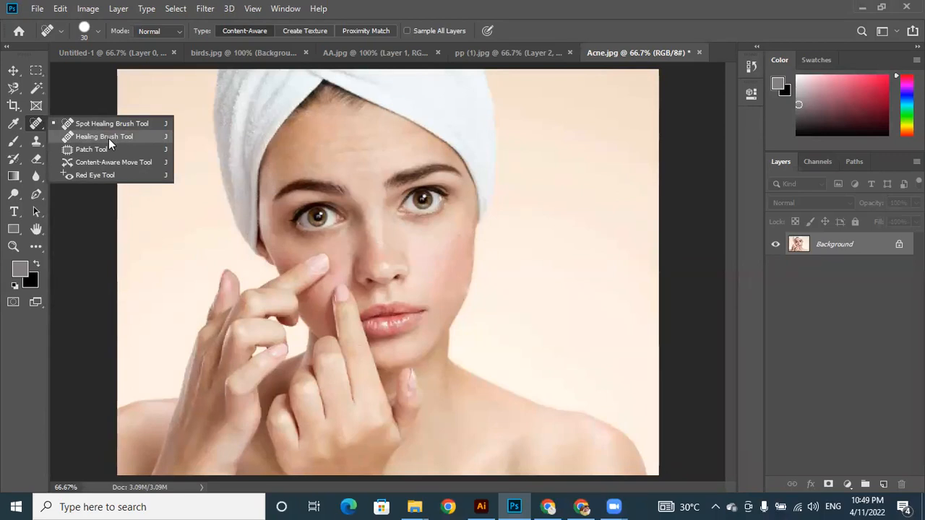
click(343, 173)
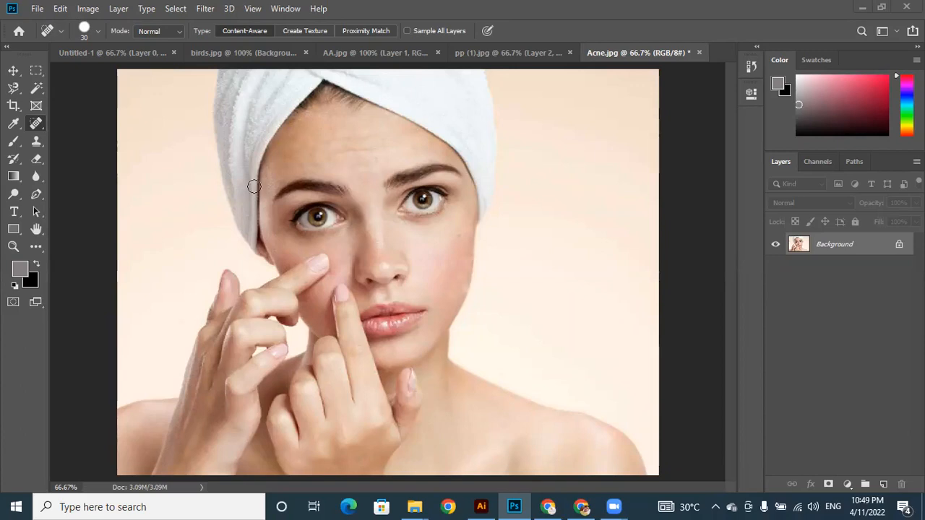
click(14, 90)
click(12, 95)
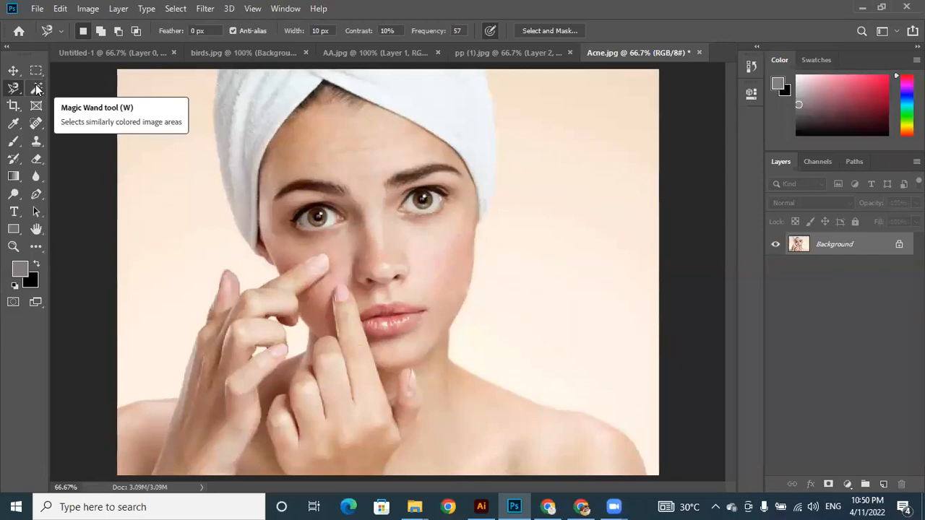
click(36, 123)
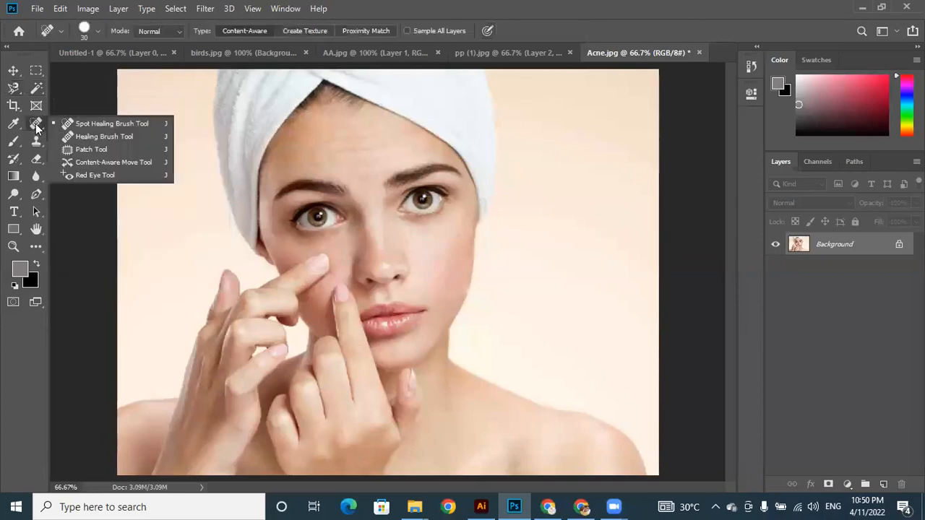
click(70, 126)
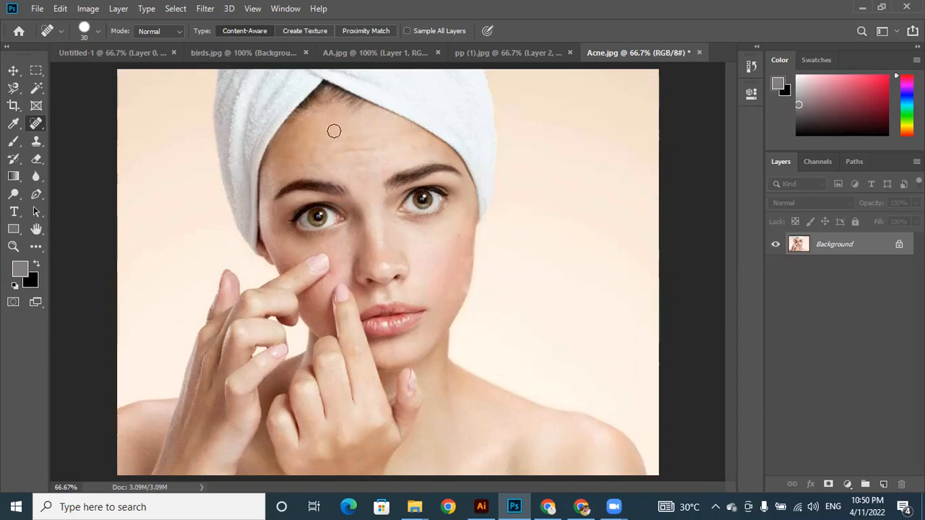
right_click(38, 124)
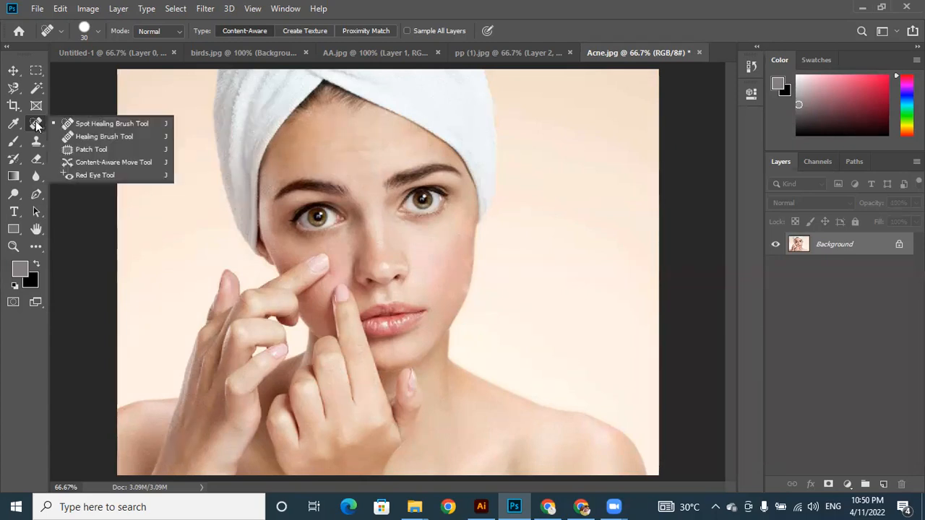
click(94, 134)
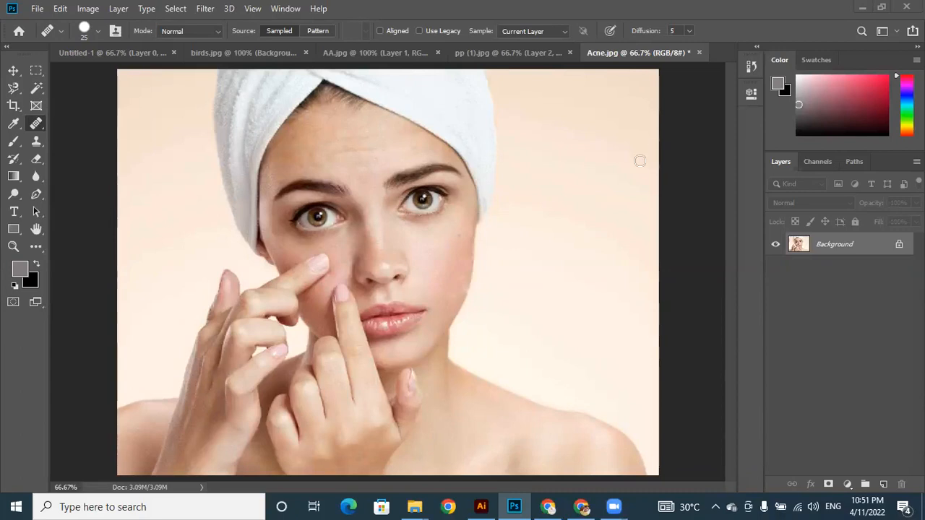
Scribble in gray on the backdrop beside the face with the 13 px Brush, swap the colors and add a black scribble.
click(20, 146)
click(57, 140)
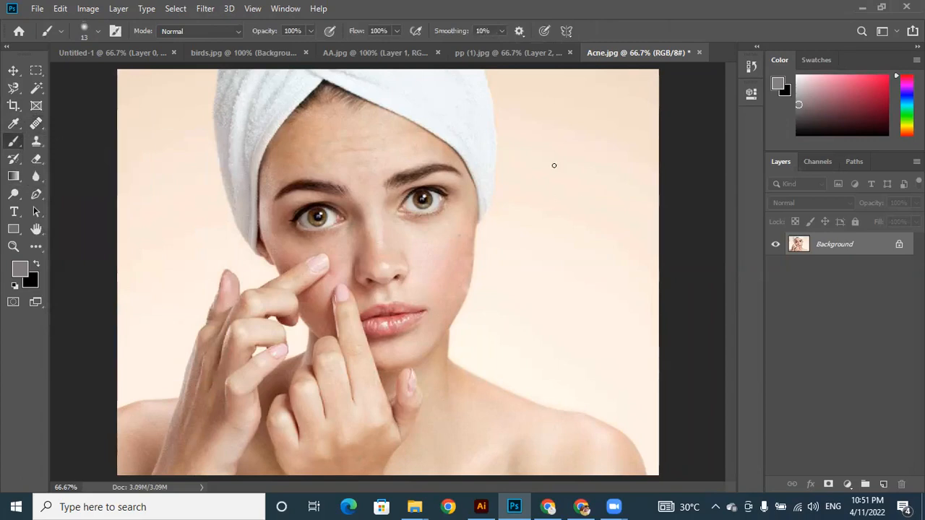
mouse_move(540, 125)
mouse_down()
mouse_move(531, 169)
mouse_move(556, 206)
mouse_move(514, 266)
mouse_up()
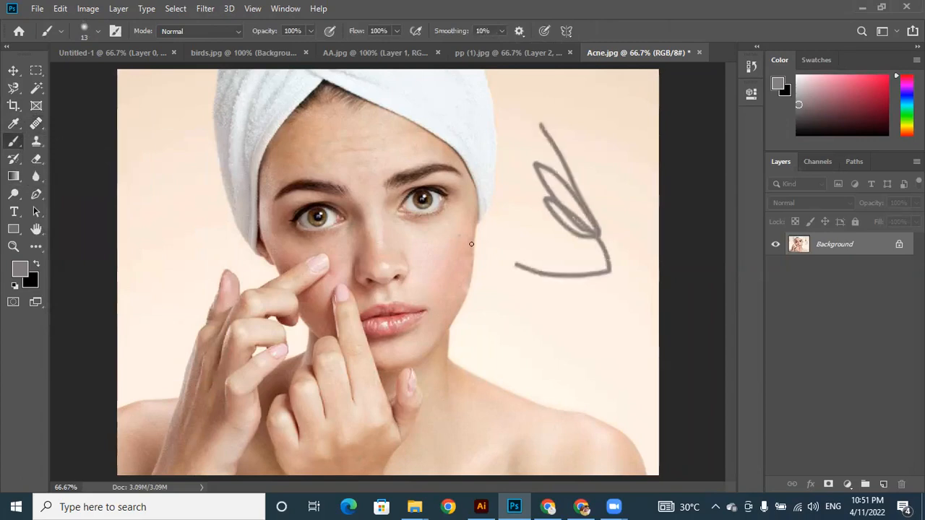
click(36, 264)
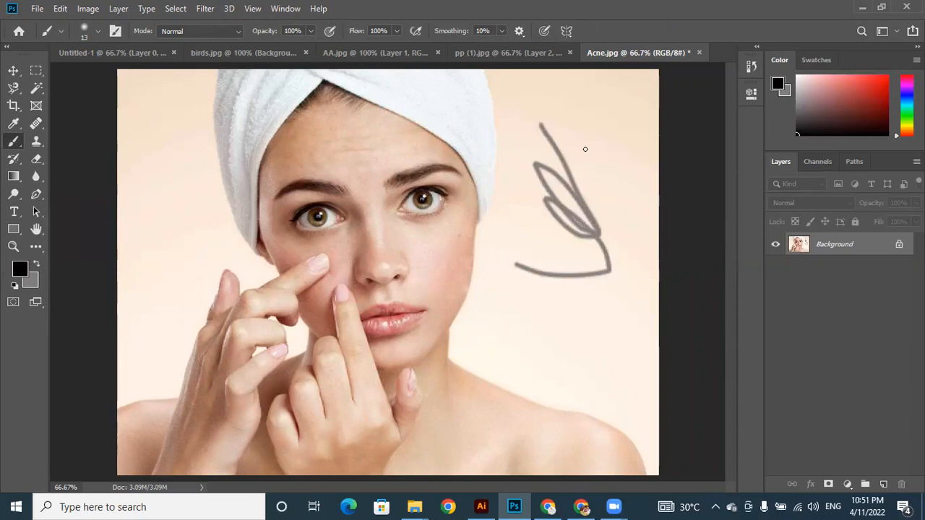
mouse_move(585, 109)
mouse_down()
mouse_move(644, 275)
mouse_move(570, 167)
mouse_move(660, 321)
mouse_move(584, 305)
mouse_move(539, 279)
mouse_up()
Enlarge the Brush to 50 px and paint a thick black letter A below the scribbles.
key(bracketright)
key(bracketright)
key(bracketright)
key(bracketright)
key(bracketright)
key(bracketright)
key(bracketright)
key(bracketright)
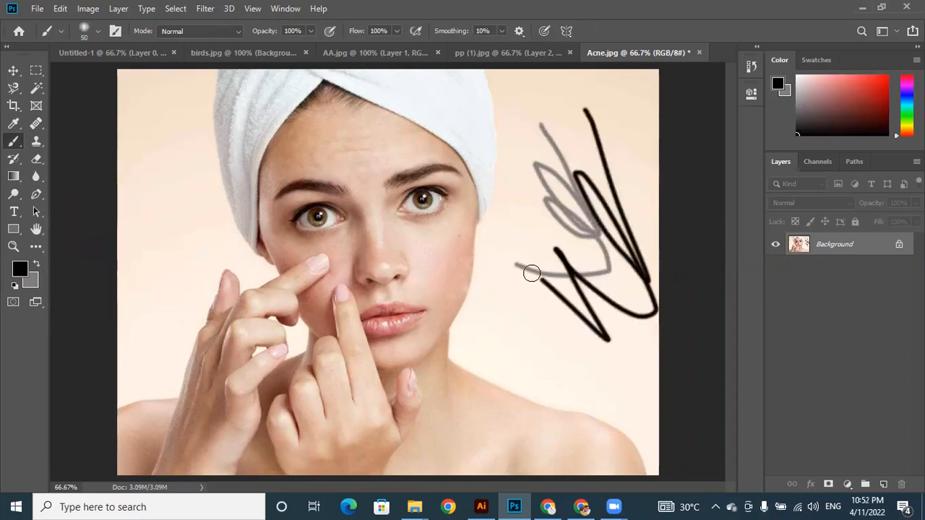
mouse_move(502, 357)
mouse_down()
mouse_move(518, 281)
mouse_move(553, 358)
mouse_up()
drag(511, 320, 533, 312)
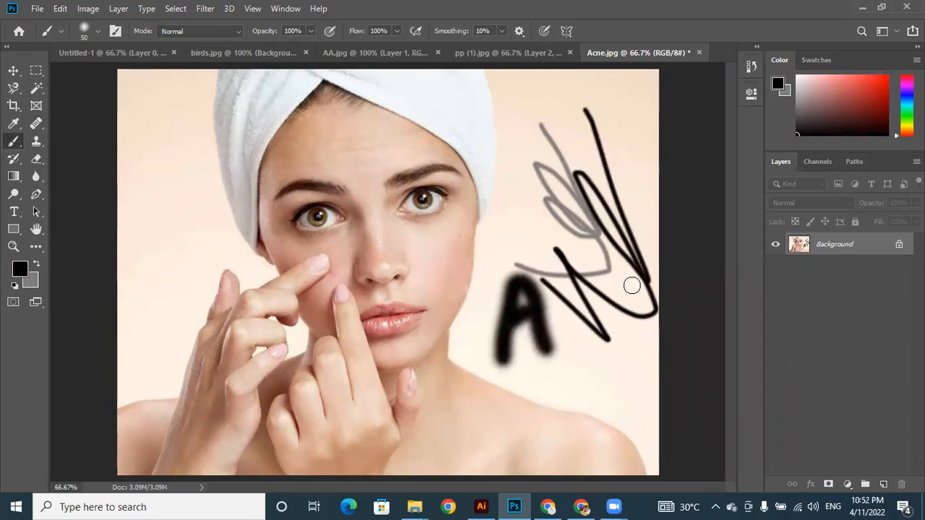
Draw a thin black letter A in the upper-right corner of the photo with the 1 px Pencil tool.
right_click(14, 141)
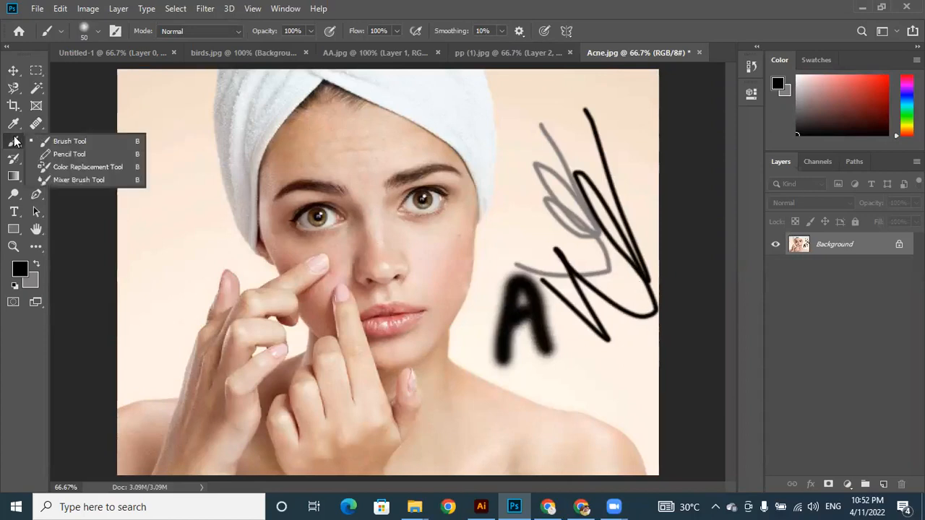
click(60, 154)
mouse_move(622, 112)
mouse_down()
mouse_move(630, 86)
mouse_move(640, 97)
mouse_up()
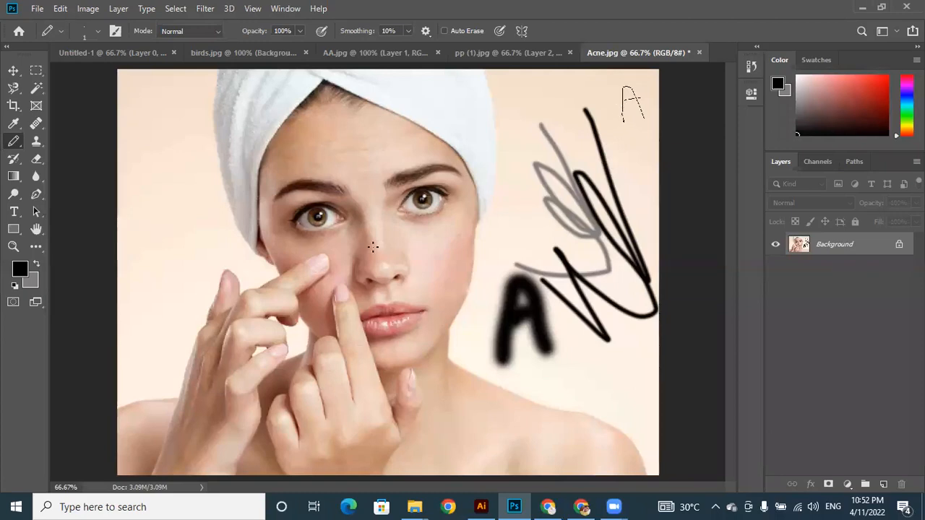
Erase the backdrop left of the towel to the gray background color with the 150 px Eraser tool.
drag(36, 141, 64, 148)
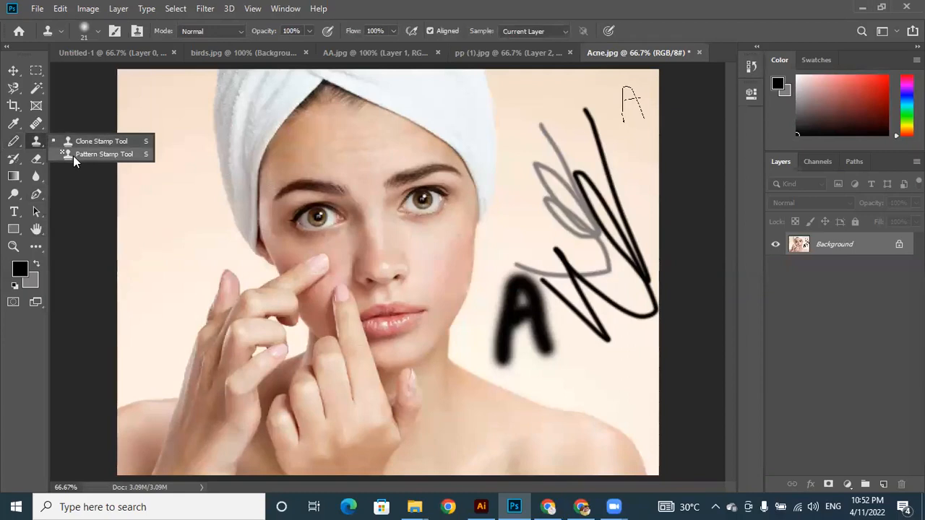
drag(37, 161, 37, 160)
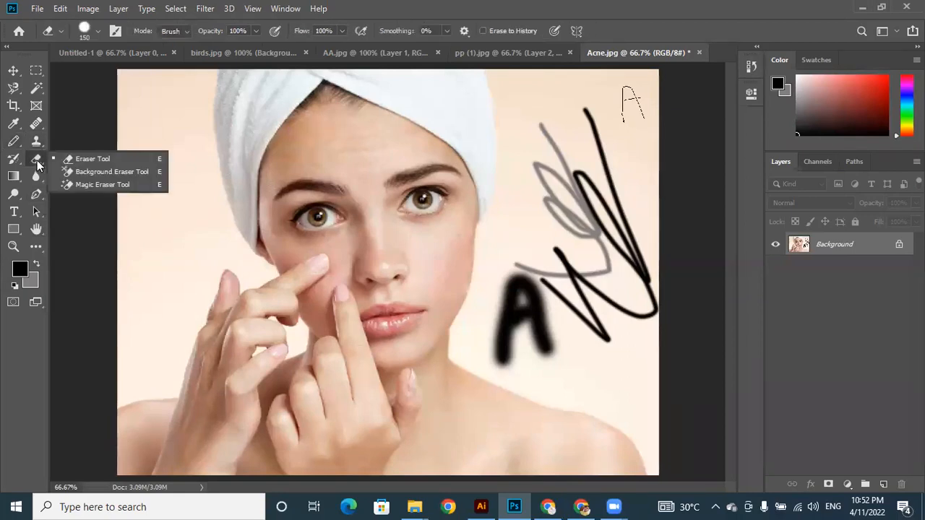
click(102, 161)
mouse_move(142, 152)
mouse_down()
mouse_move(141, 185)
mouse_move(165, 256)
mouse_move(136, 113)
mouse_move(164, 212)
mouse_move(142, 211)
mouse_move(127, 297)
mouse_move(148, 172)
mouse_move(148, 194)
mouse_move(168, 181)
mouse_move(155, 155)
mouse_up()
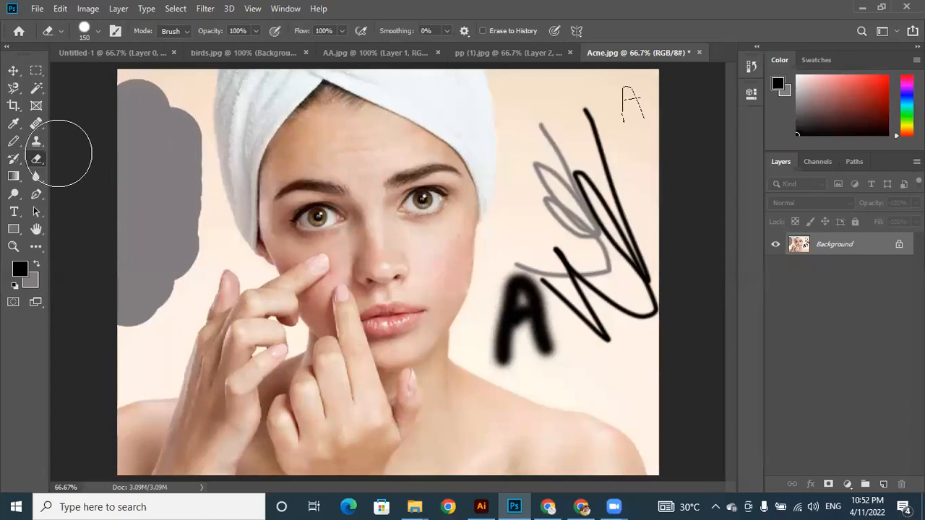
Erase most of the gray patch left of the towel to transparency with the Background Eraser at 175 px.
right_click(36, 159)
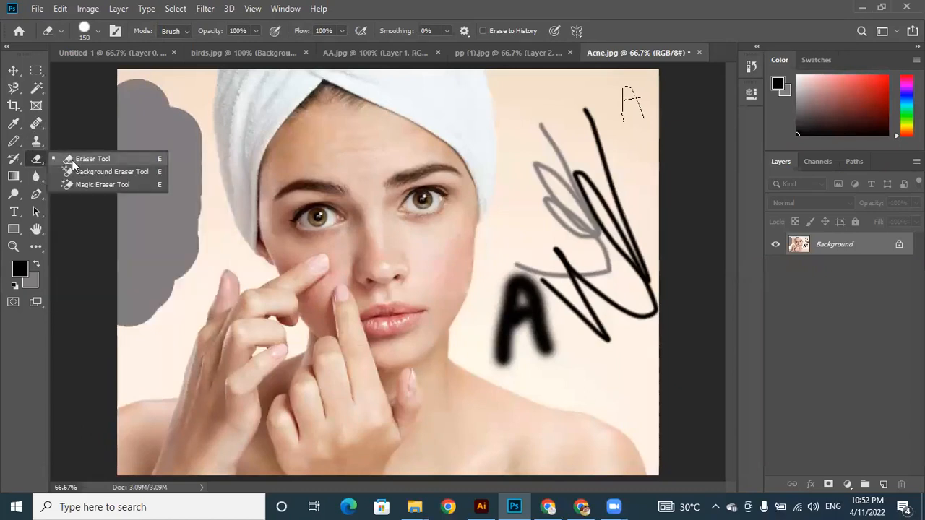
click(86, 172)
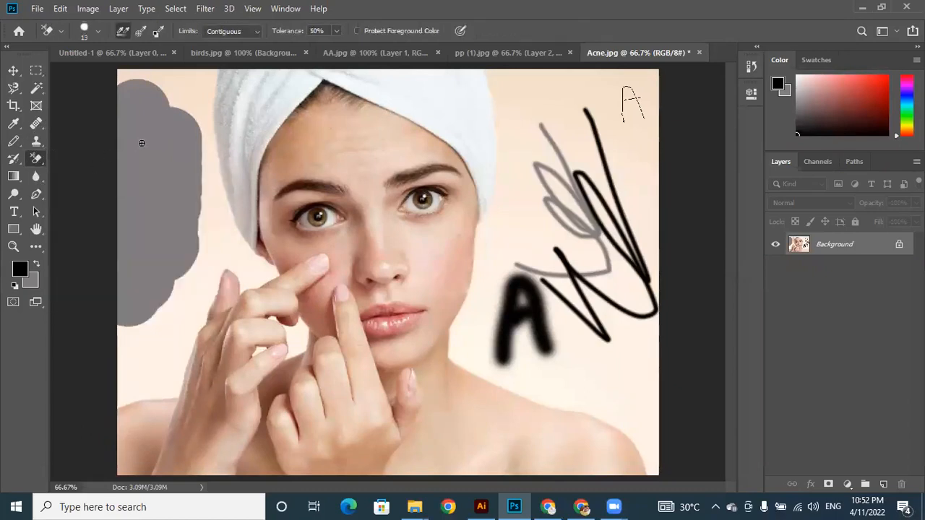
key(bracketright)
key(bracketright)
key(bracketright)
key(bracketright)
key(bracketright)
key(bracketright)
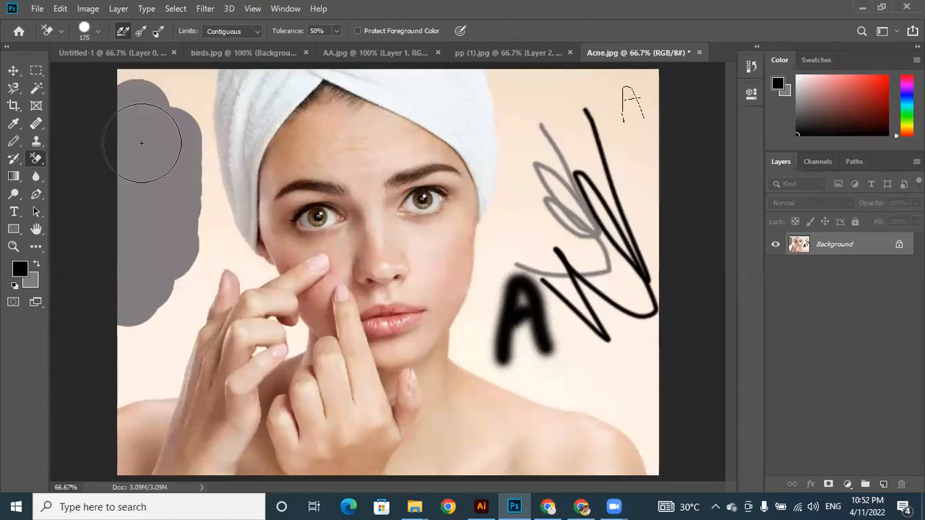
mouse_move(141, 221)
mouse_down()
mouse_move(154, 112)
mouse_move(142, 281)
mouse_up()
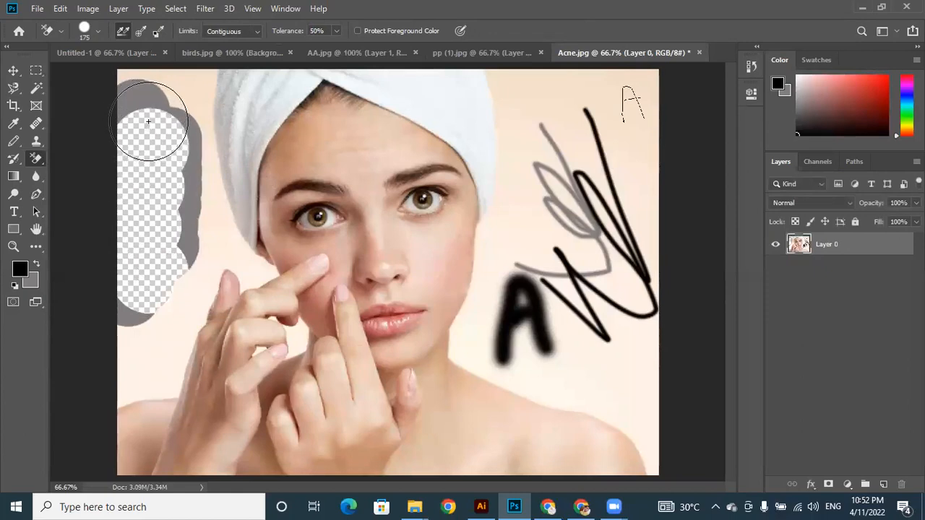
drag(152, 90, 149, 133)
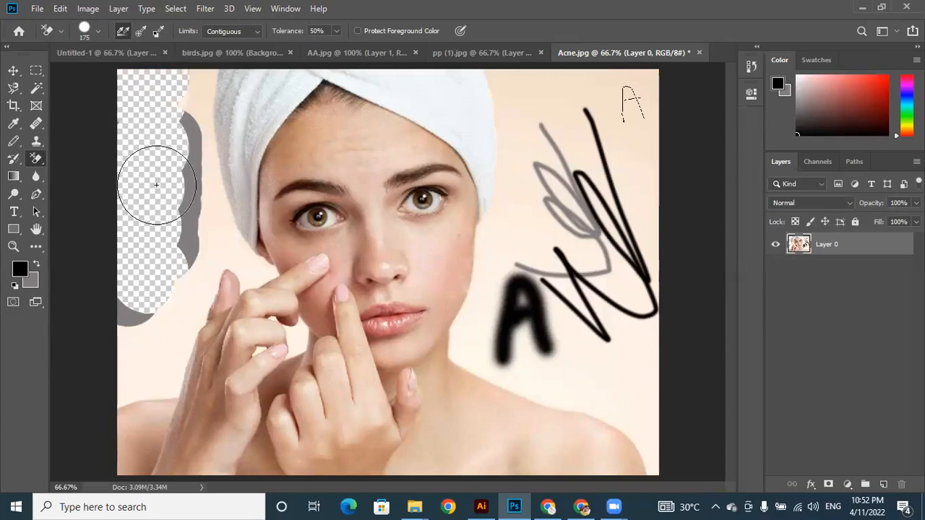
click(180, 213)
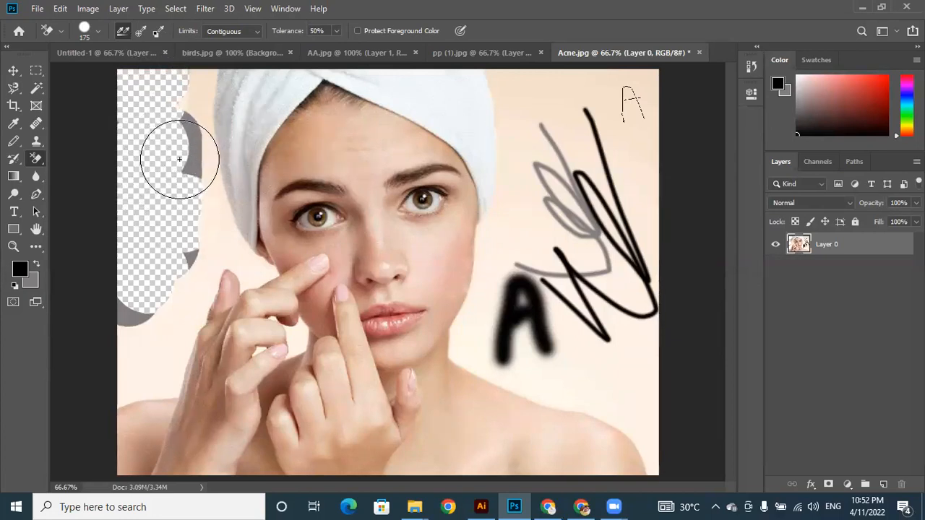
Remove the peach backdrop on both sides of the woman with the Magic Eraser at tolerance 32.
right_click(36, 160)
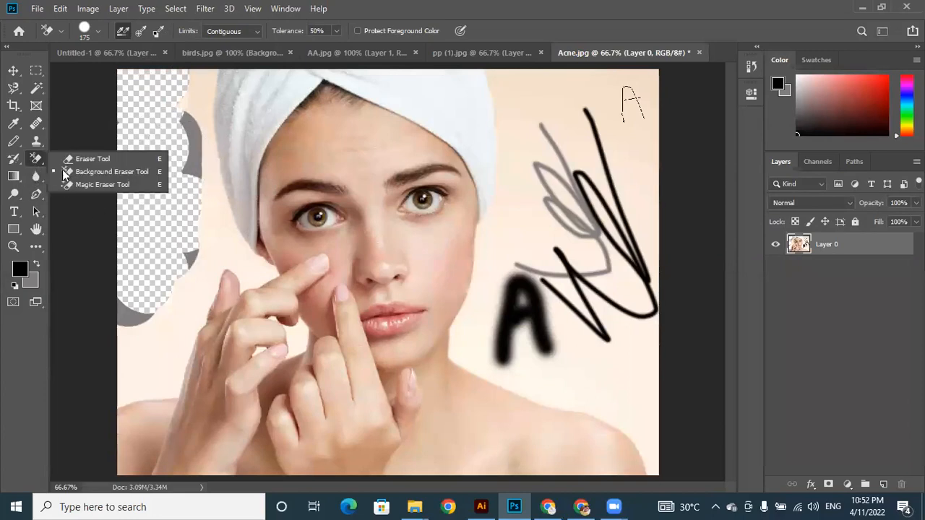
click(86, 184)
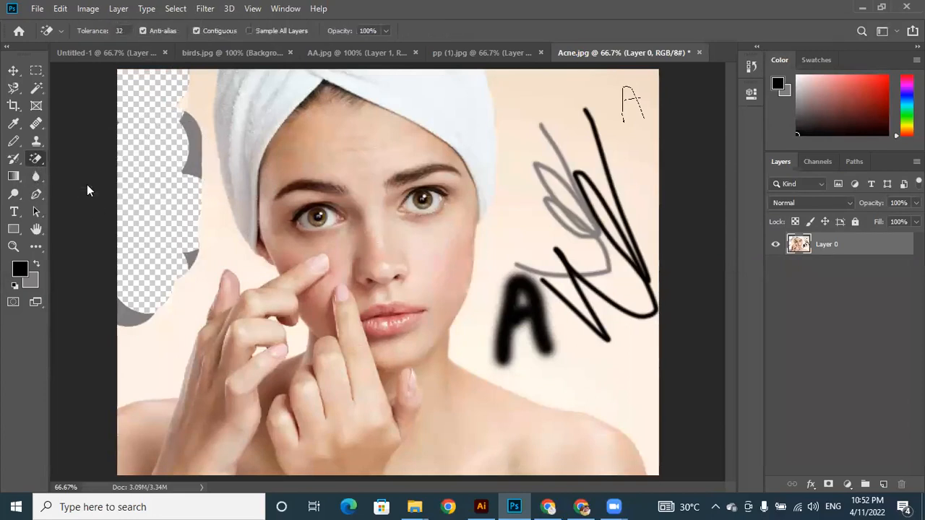
click(203, 96)
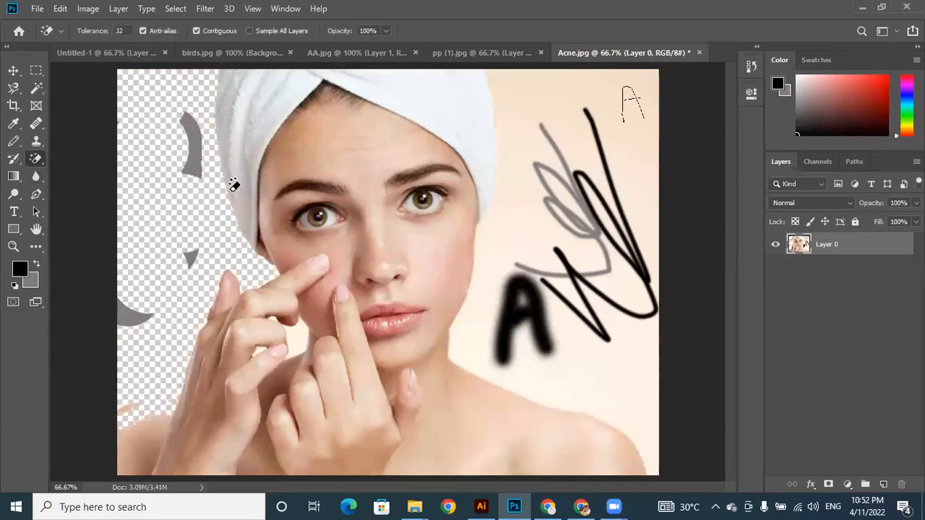
click(515, 94)
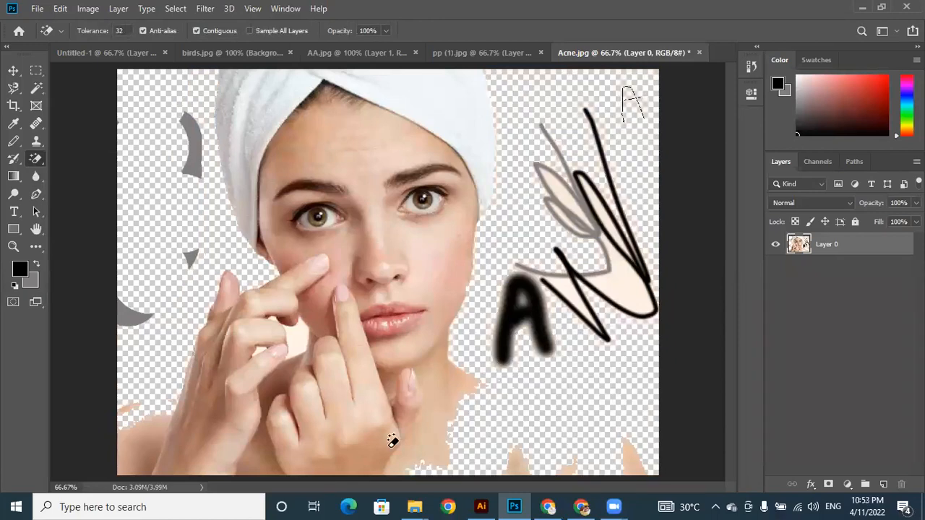
Erase the leftover gray patches left of the woman with the Magic Eraser, and undo these removals.
click(195, 142)
click(127, 311)
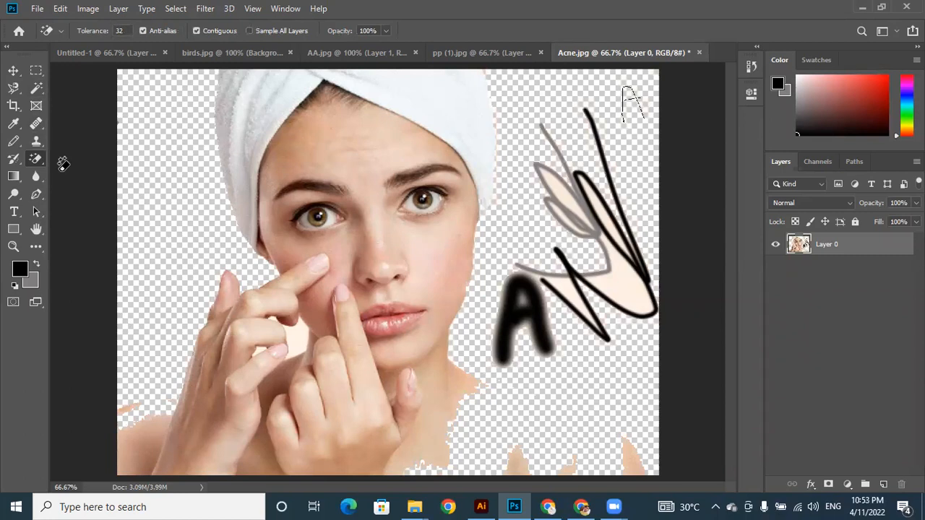
key(ctrl+z)
key(ctrl+z)
key(ctrl+z)
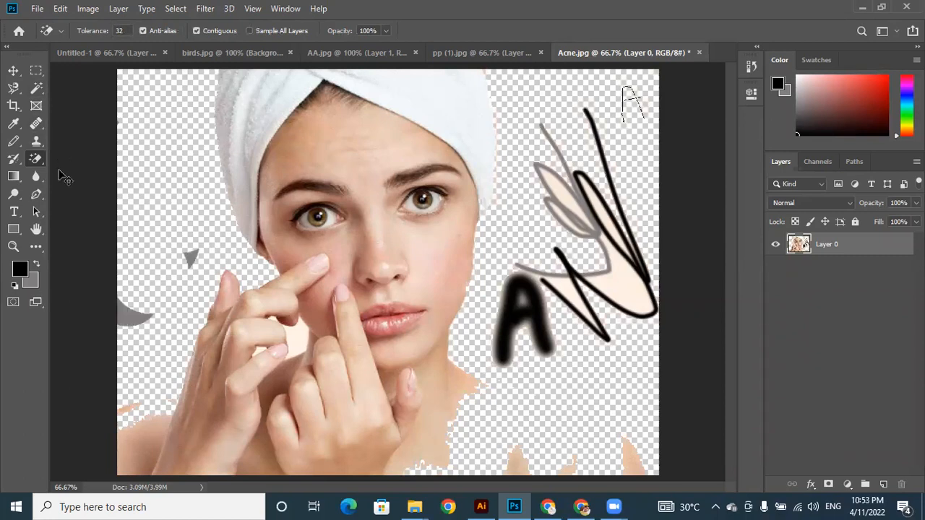
Undo the backdrop removals, retry the Magic Eraser on the peach backdrop beside the towel, and undo back to the gray-edged patch.
key(ctrl+z)
key(ctrl+z)
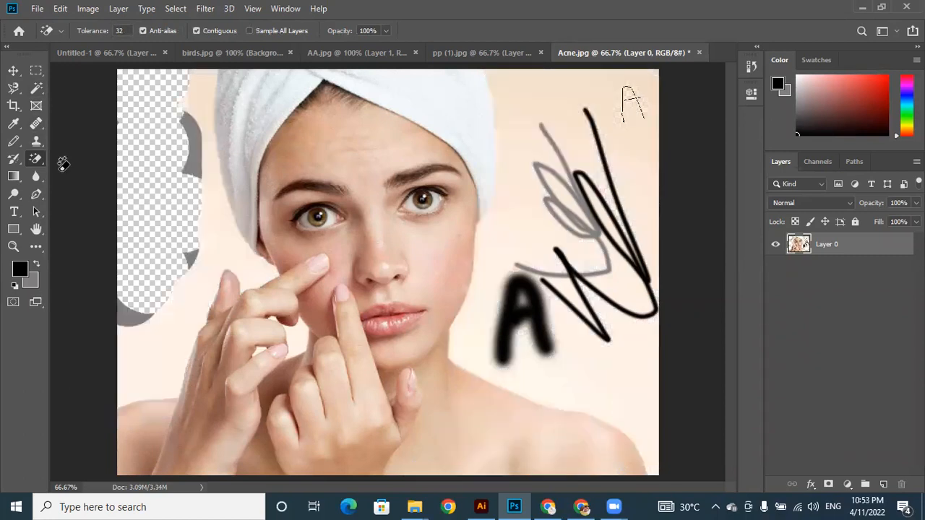
click(528, 91)
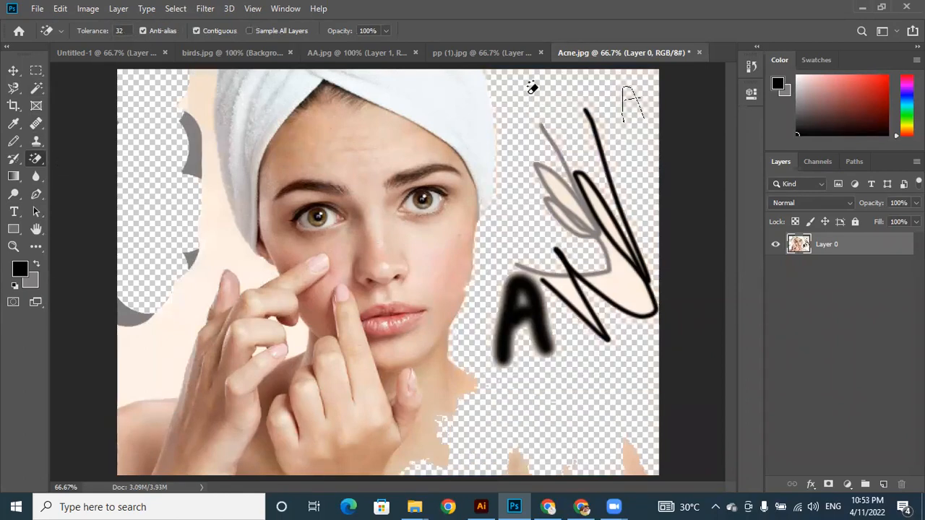
key(ctrl+z)
key(ctrl+z)
key(ctrl+z)
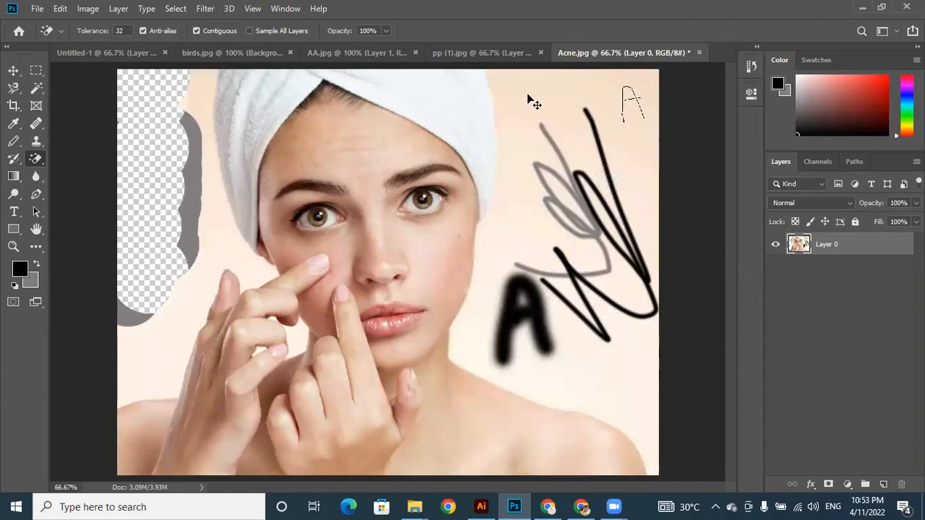
key(ctrl+z)
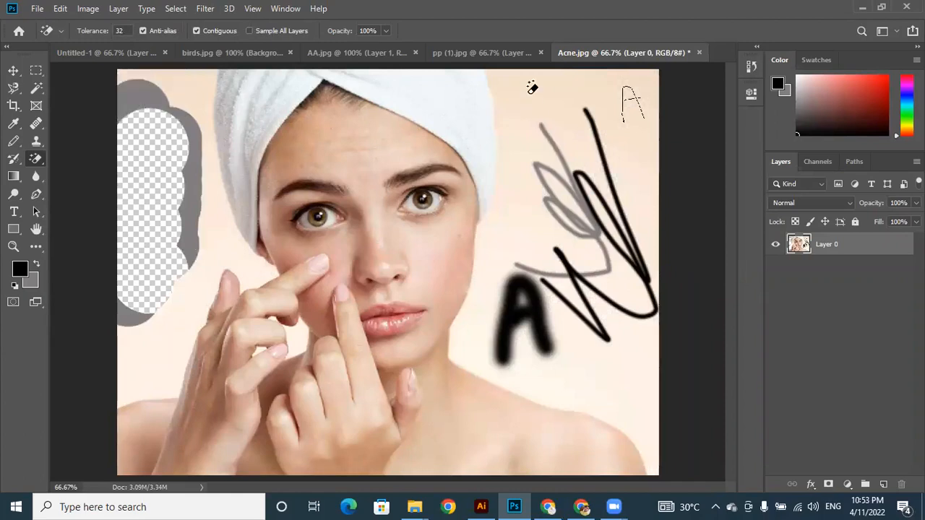
Draw a trial Pen path with straight and curved segments from the towel across the woman's face, and undo it.
click(34, 195)
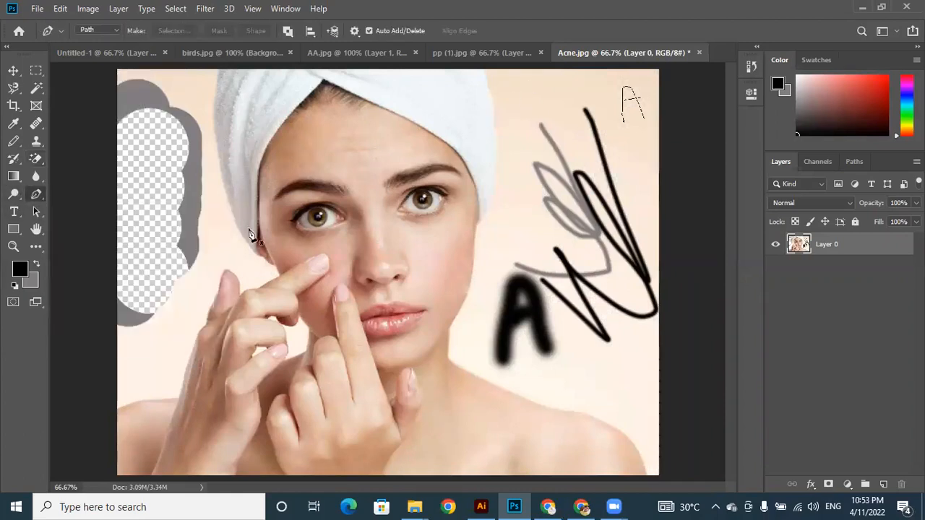
click(226, 236)
click(273, 98)
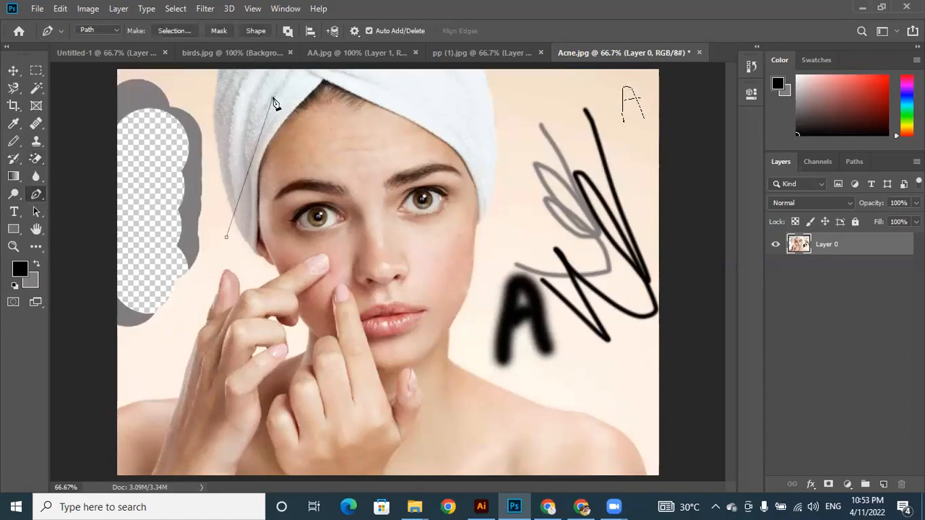
click(379, 128)
drag(431, 150, 464, 257)
drag(457, 320, 354, 306)
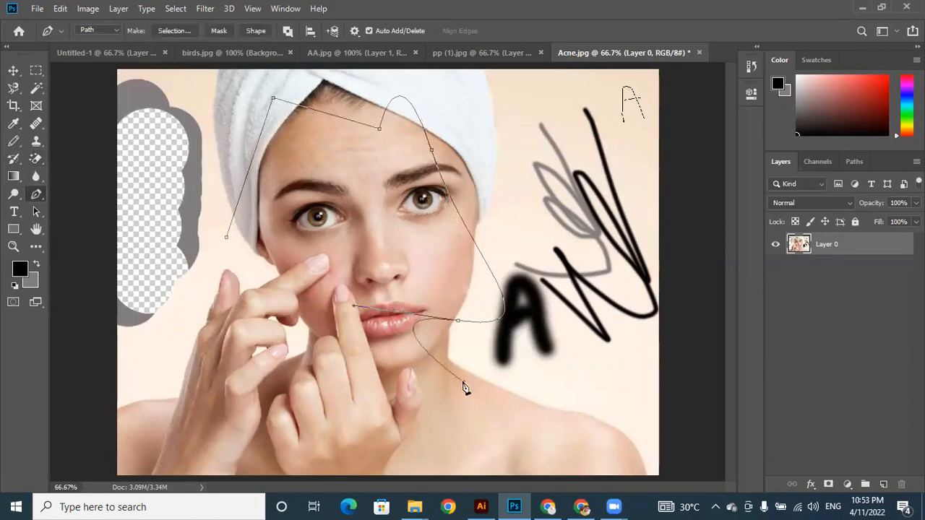
key(ctrl+z)
key(ctrl+z)
key(ctrl+z)
key(ctrl+z)
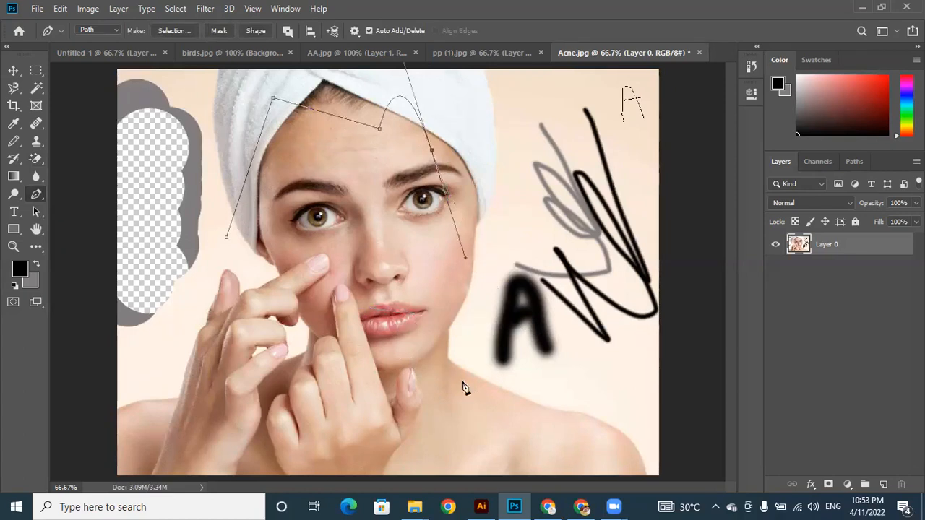
key(ctrl+z)
key(ctrl+z)
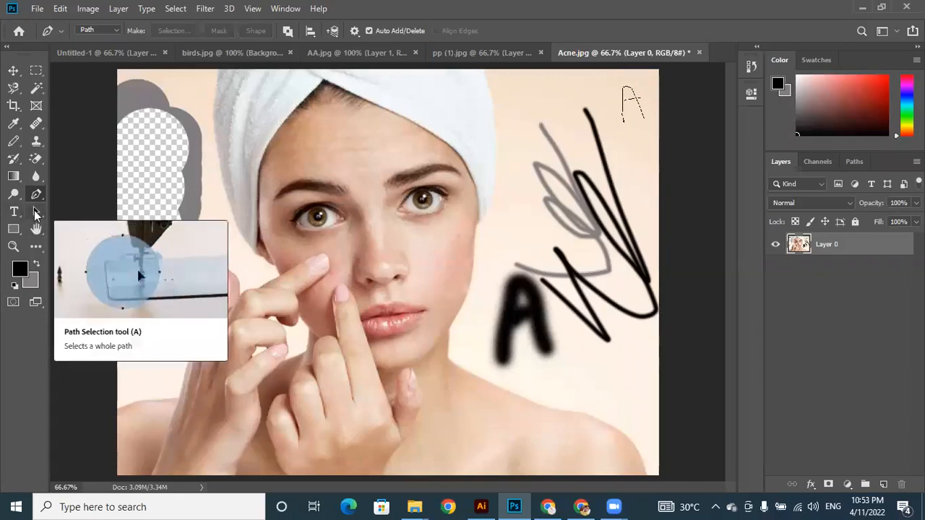
Examine the Type tool and the list of shape tools, without creating a rectangle.
click(16, 211)
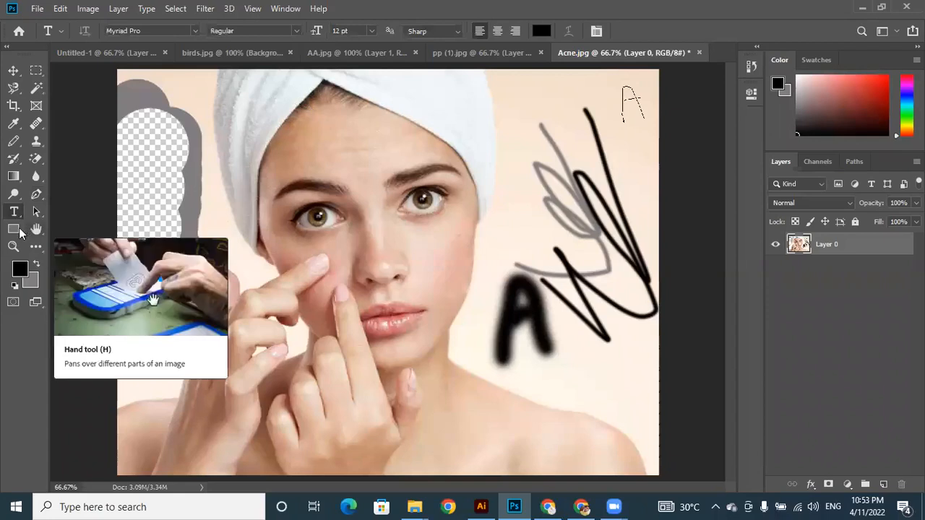
click(18, 227)
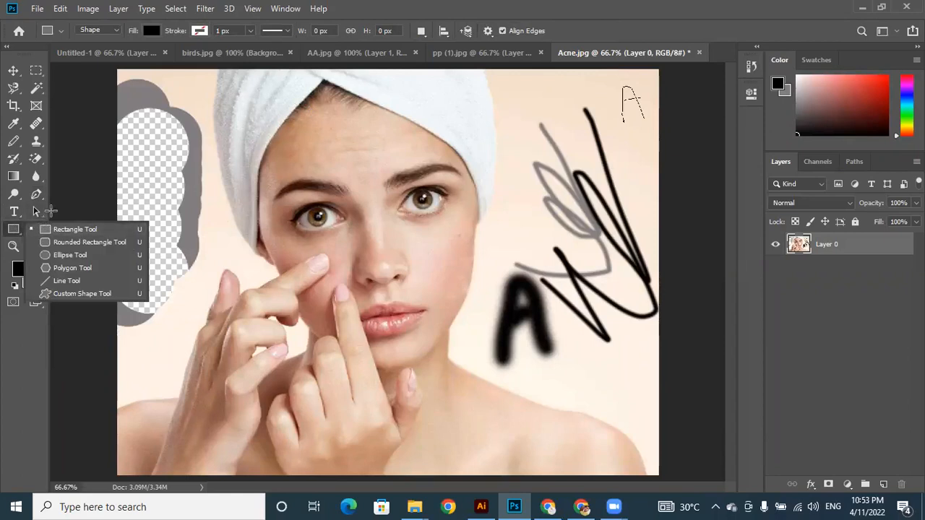
click(59, 337)
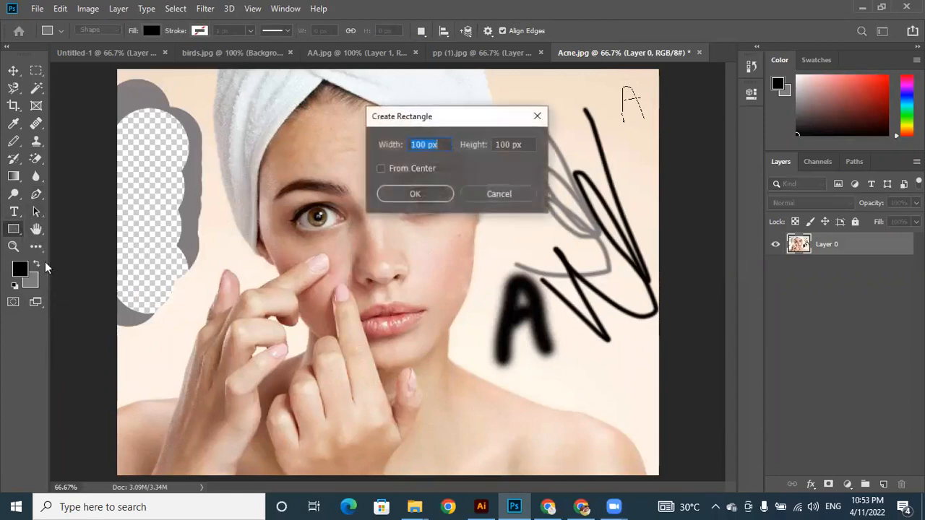
click(512, 193)
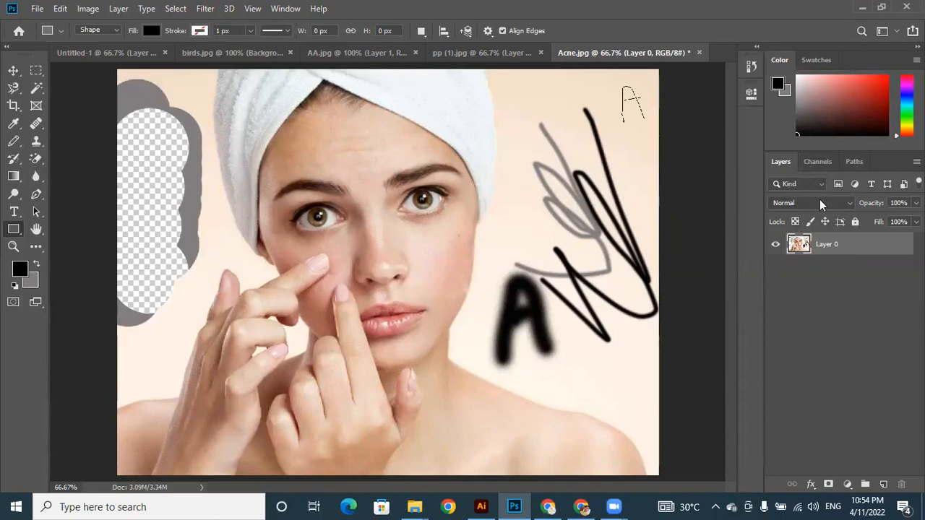
Examine the document's paths and color channels.
click(810, 164)
click(852, 162)
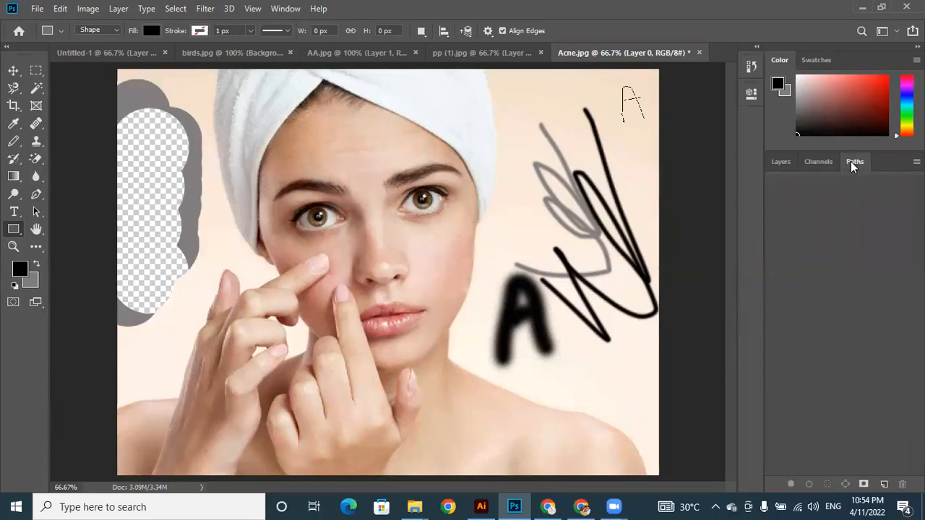
click(818, 164)
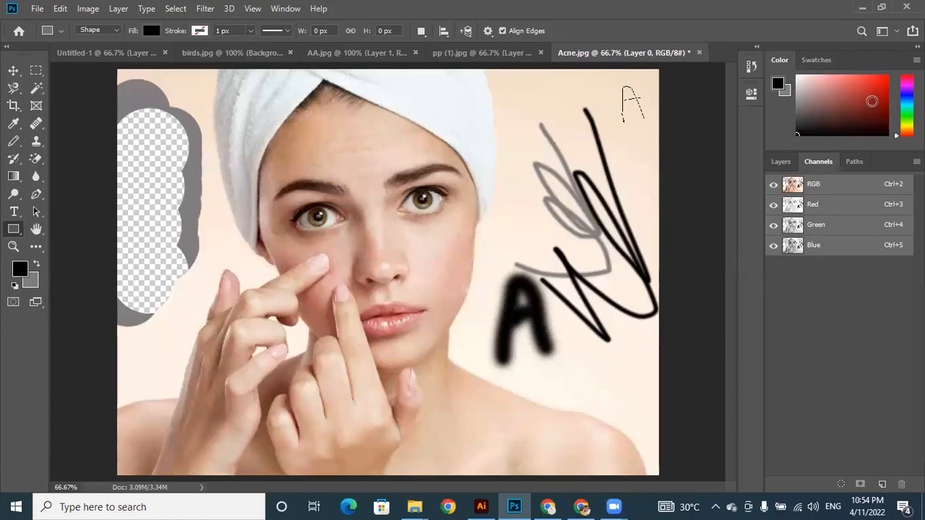
Try green and magenta hues for the color picker, and set the hue to yellow.
click(906, 114)
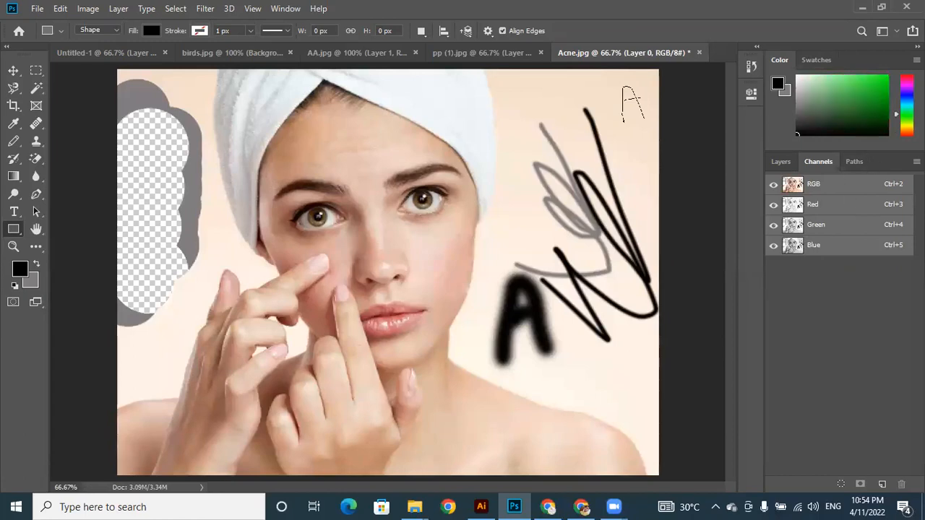
click(906, 92)
click(906, 83)
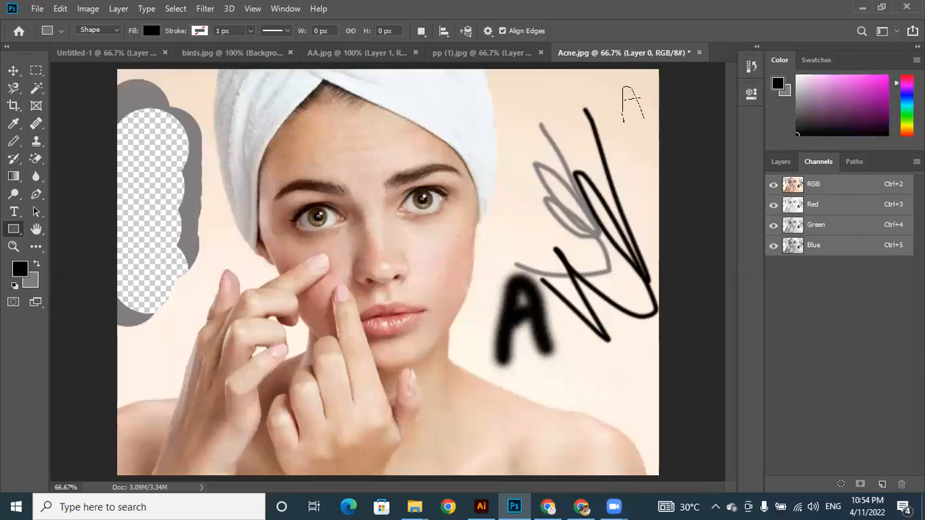
click(906, 116)
click(906, 126)
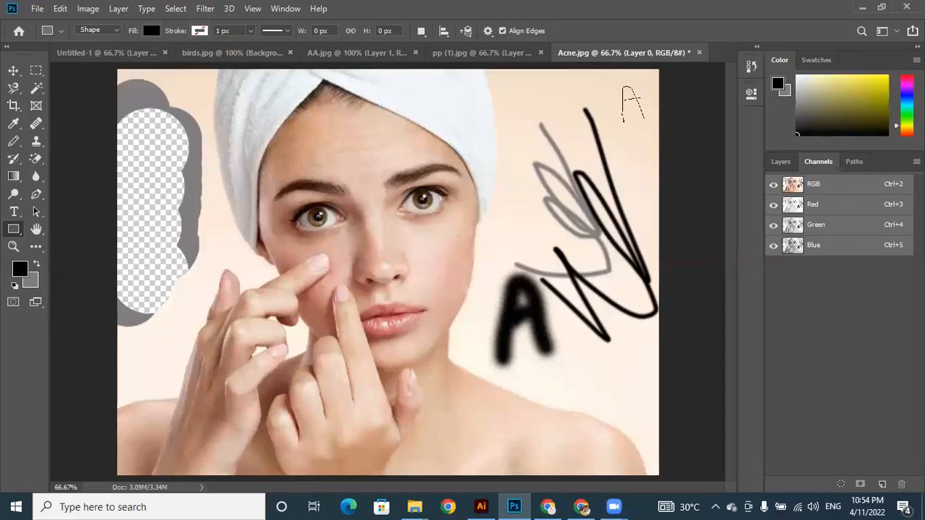
Add a new empty layer above Layer 0, and hide Layer 0.
click(780, 161)
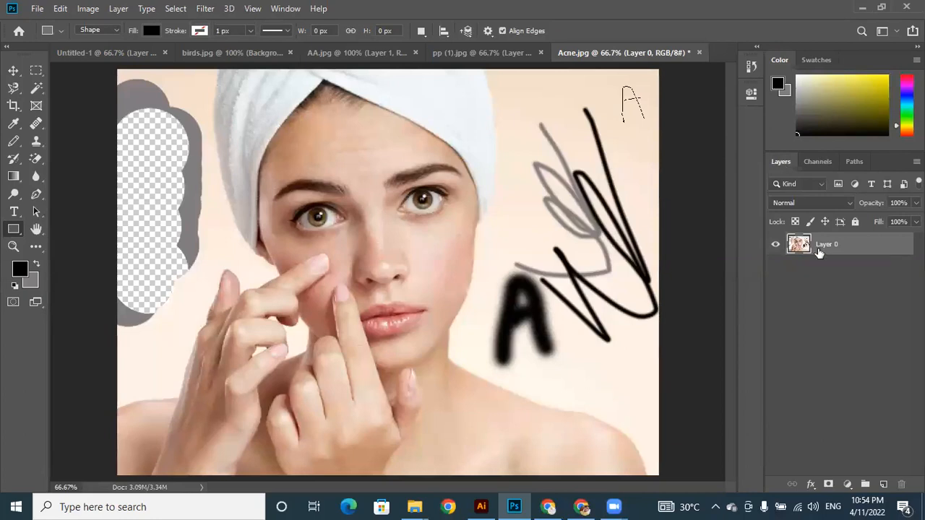
click(883, 484)
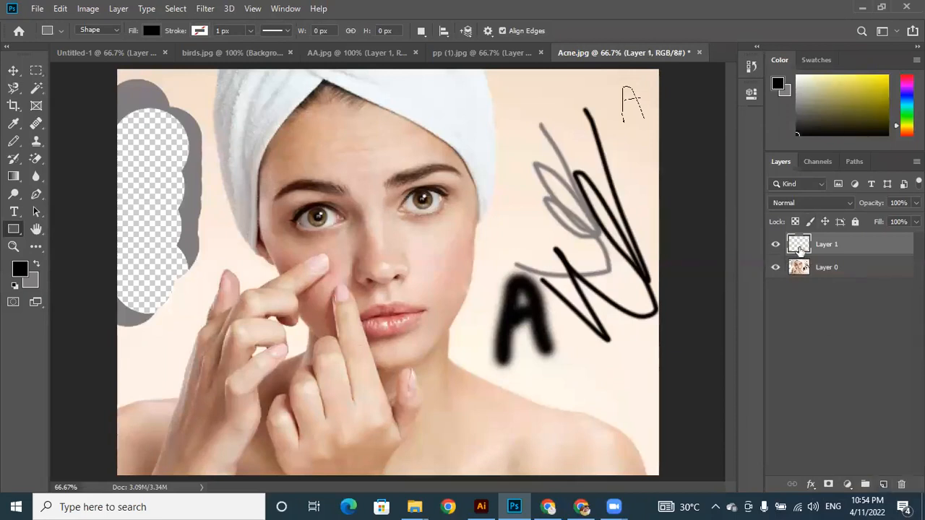
click(775, 268)
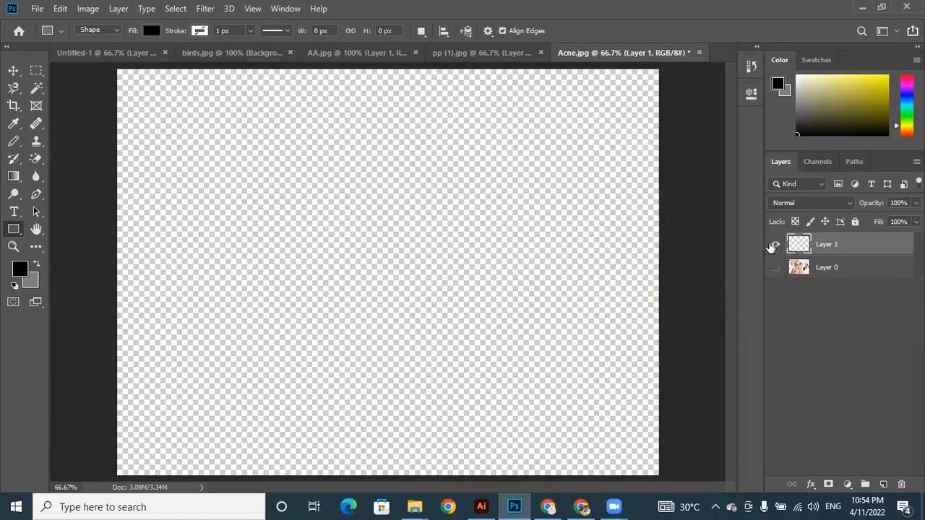
Select a large rectangle in the middle of Layer 1 and fill it with the gray background color.
click(36, 70)
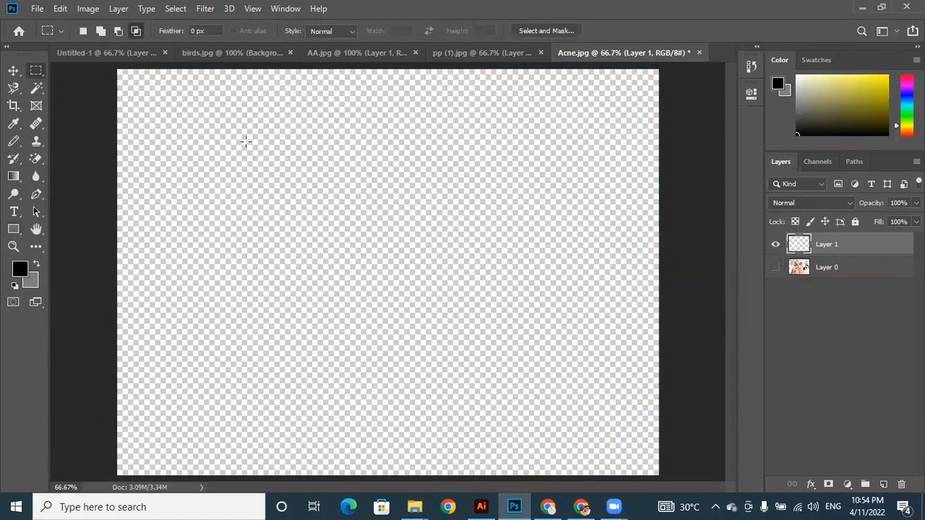
drag(211, 133, 561, 372)
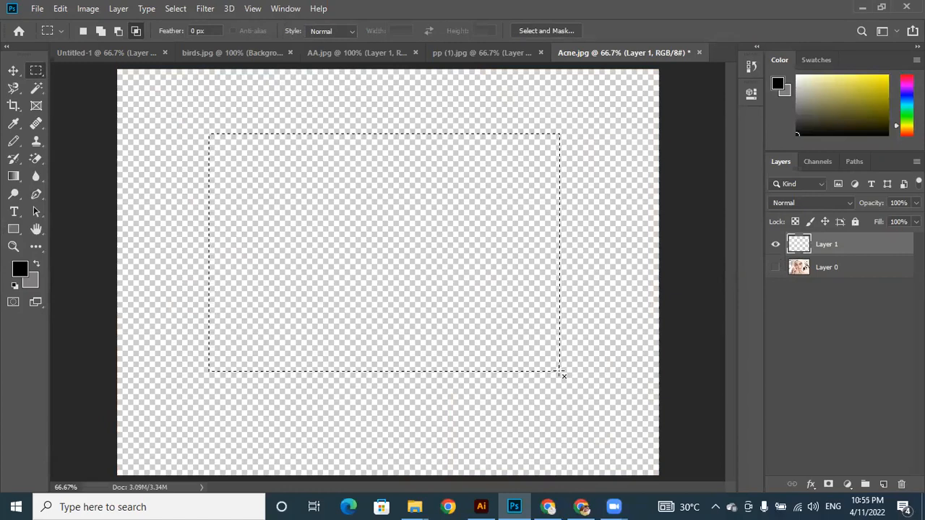
key(ctrl+BackSpace)
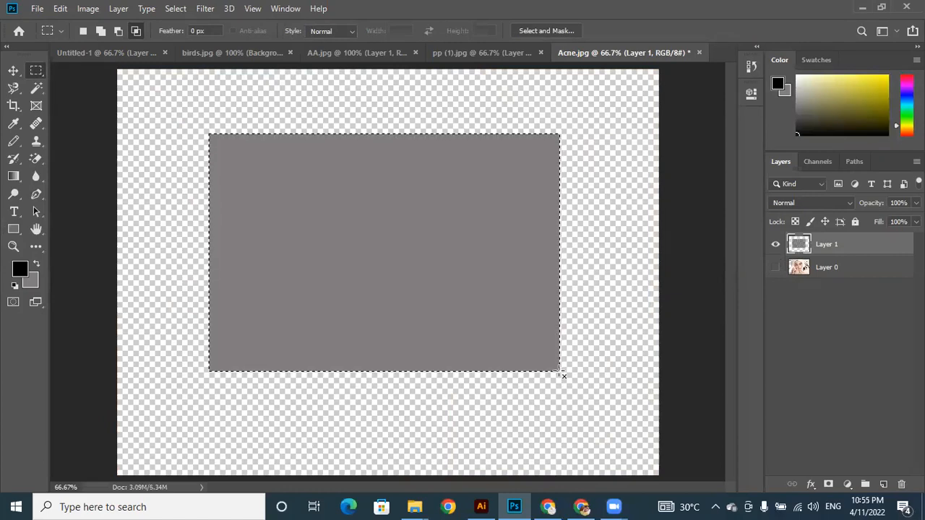
Toggle Layer 0's visibility, leaving the photo shown behind the gray rectangle, and clear the rectangular selection.
click(776, 267)
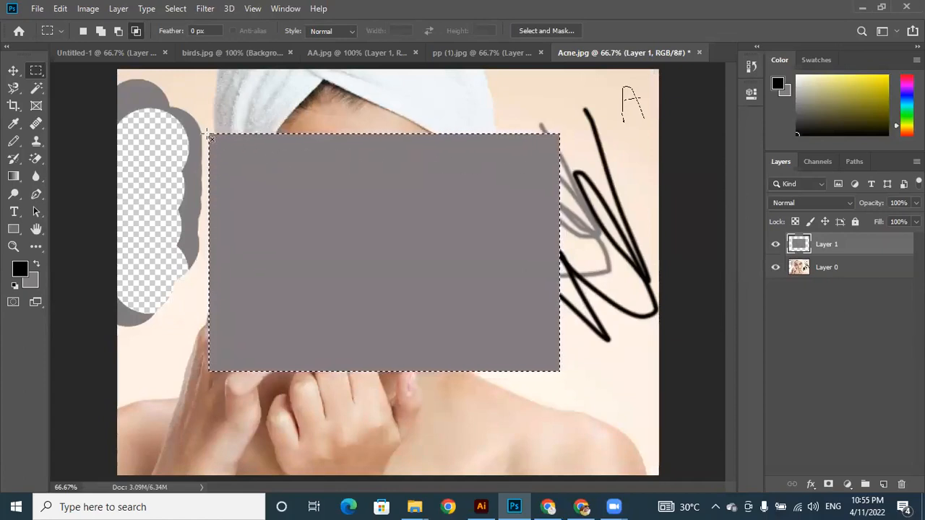
click(775, 268)
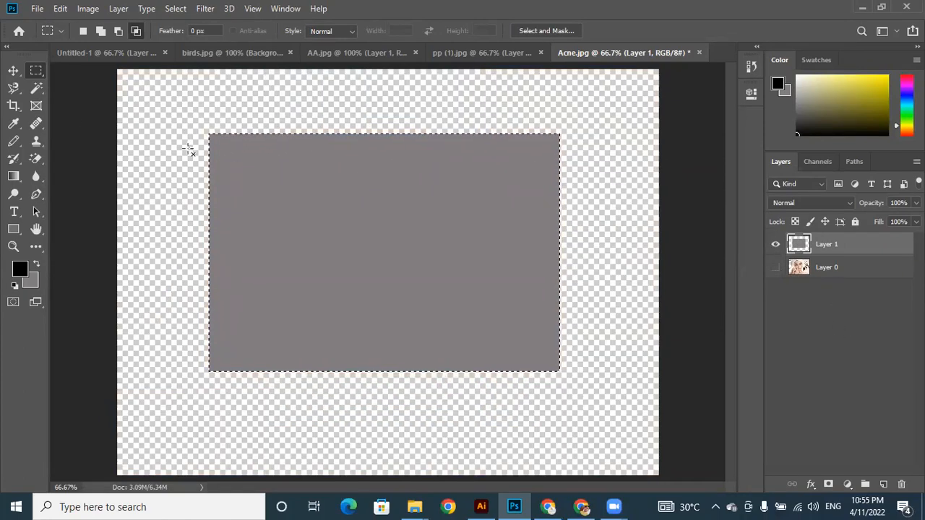
click(775, 268)
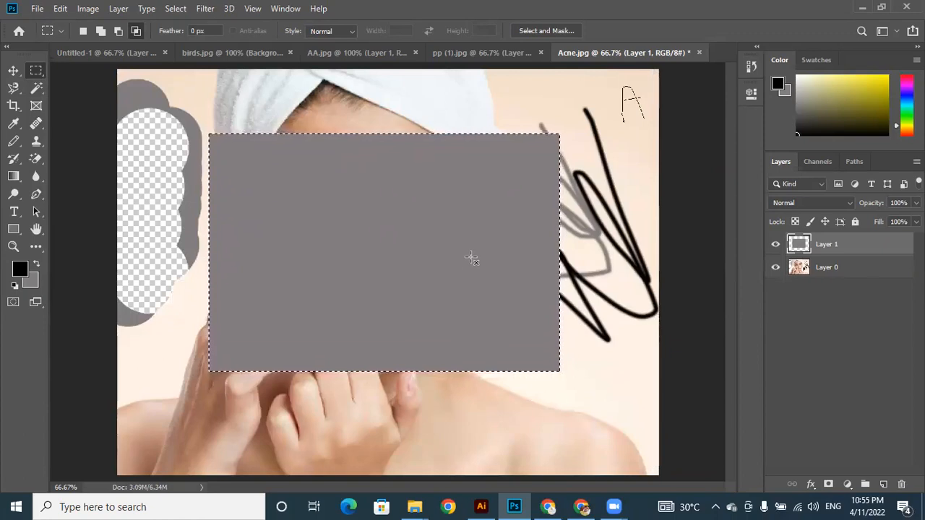
click(360, 466)
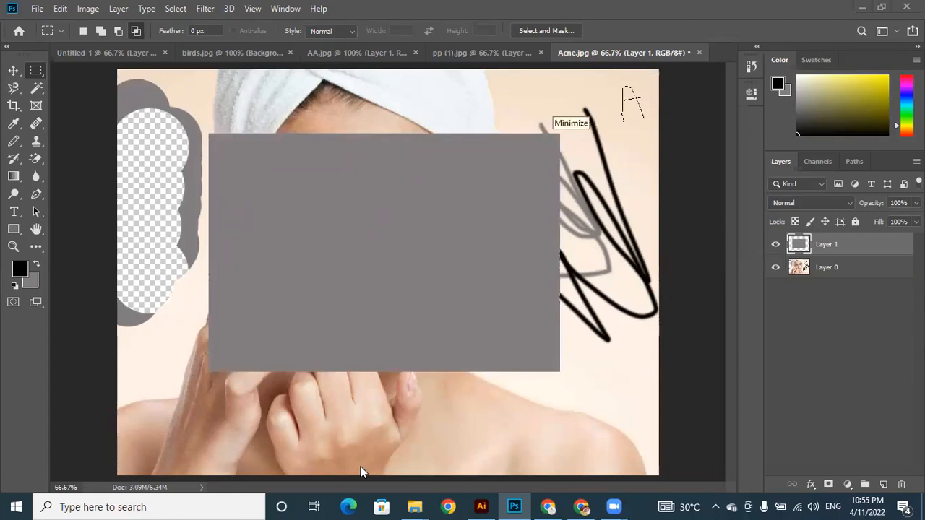
key(ctrl+z)
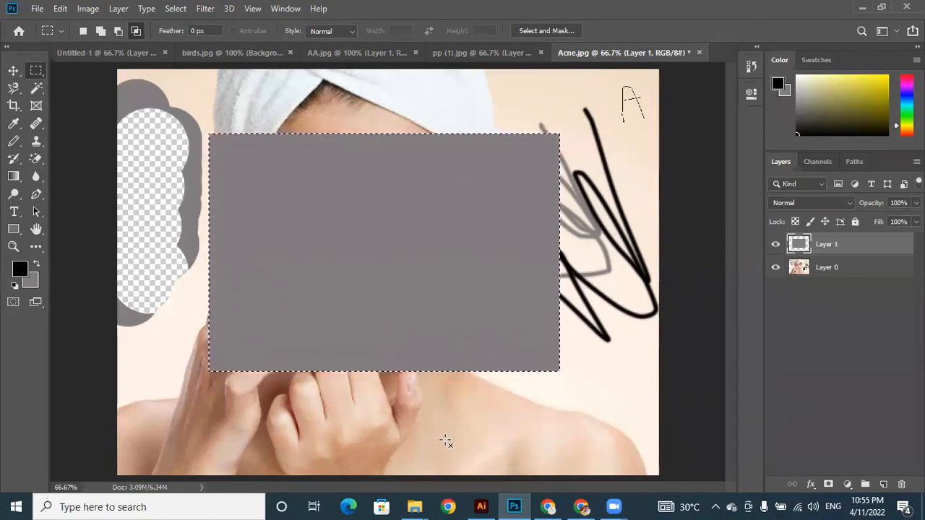
key(ctrl+d)
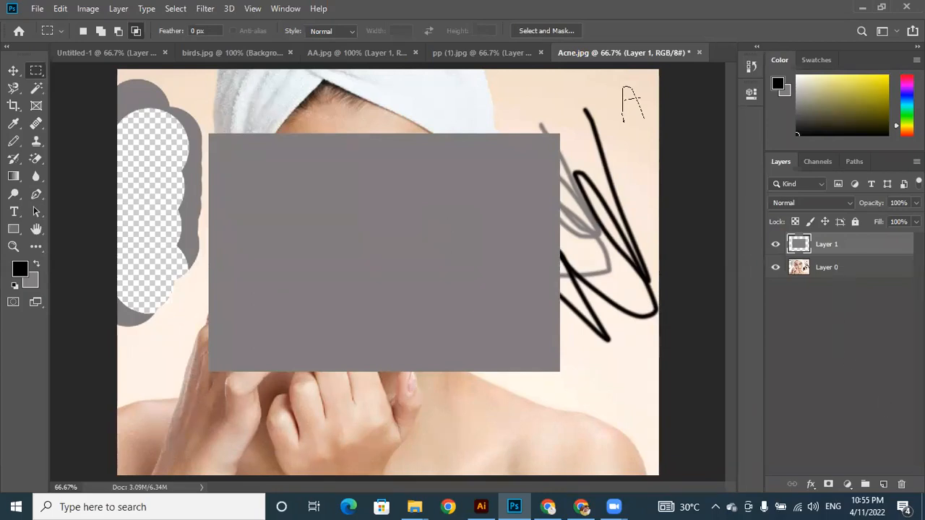
Add another empty layer on top of Layer 1, and create a layer group named "folder" above it.
click(883, 485)
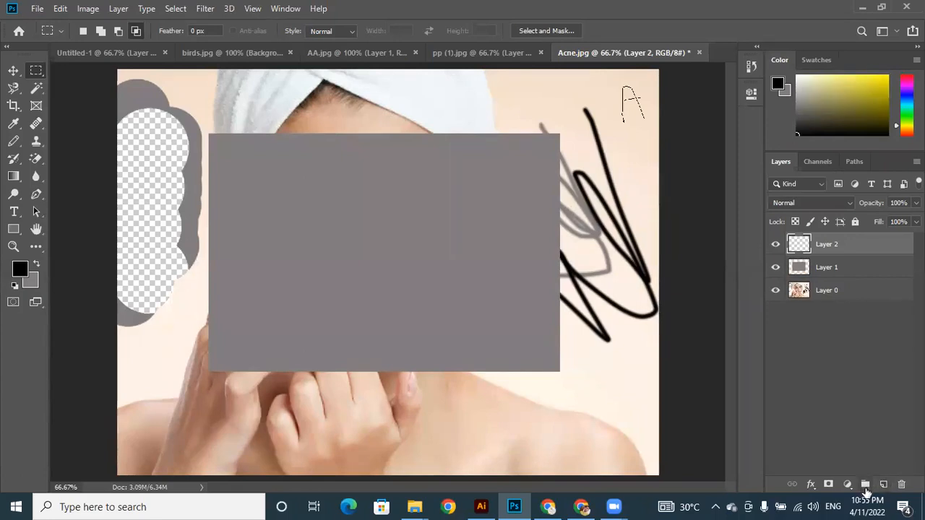
click(865, 488)
double_click(829, 243)
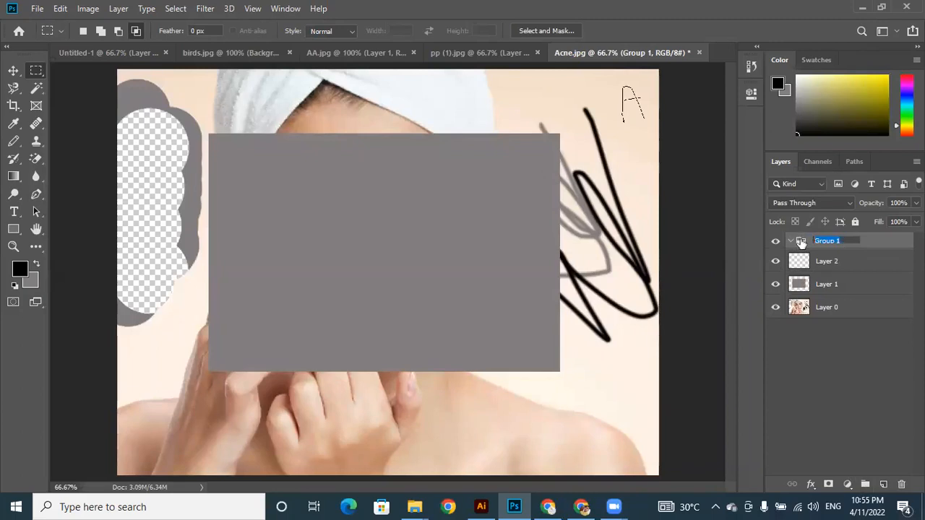
text(folder)
click(826, 381)
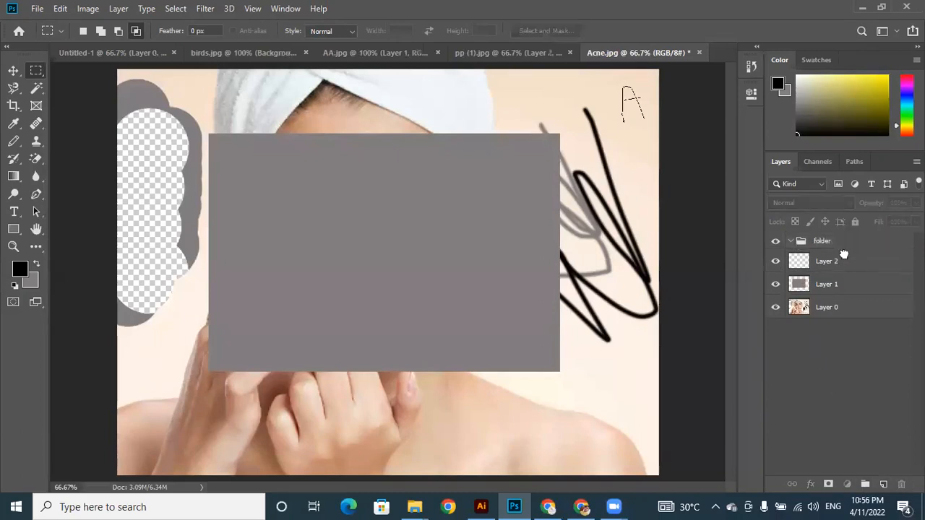
Move Layer 2 and Layer 1 into the "folder" group, and collapse and expand the group.
click(849, 260)
mouse_move(849, 260)
mouse_down()
mouse_move(850, 231)
mouse_move(854, 254)
mouse_up()
click(790, 241)
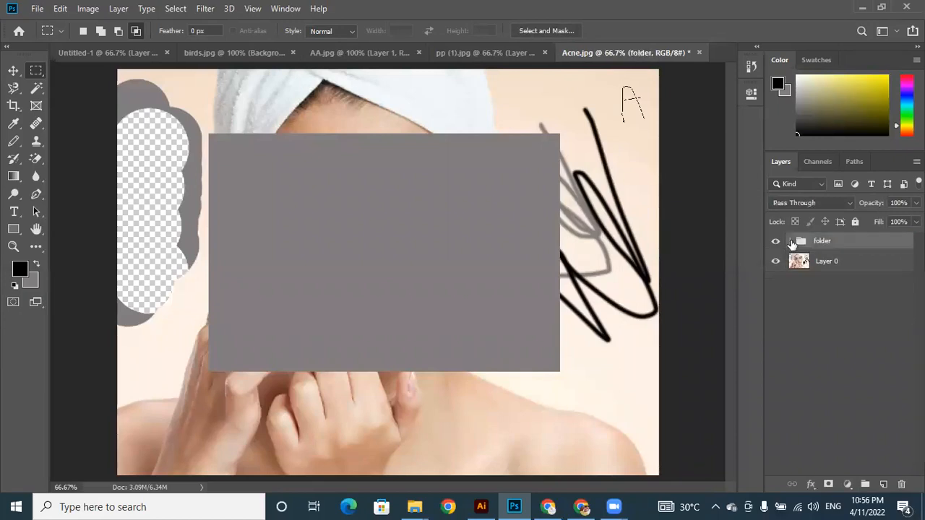
click(790, 241)
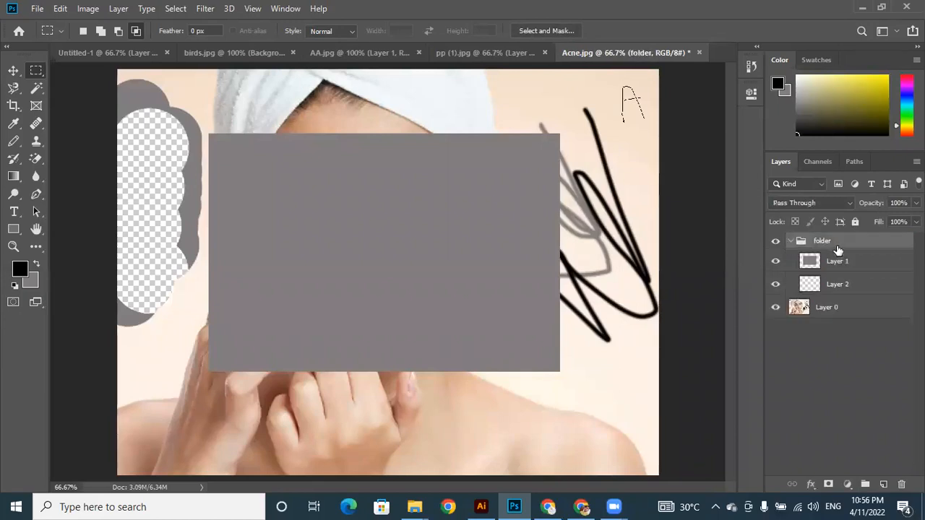
Collapse the "folder" group and look through the available fill and adjustment layer types without adding one.
click(790, 241)
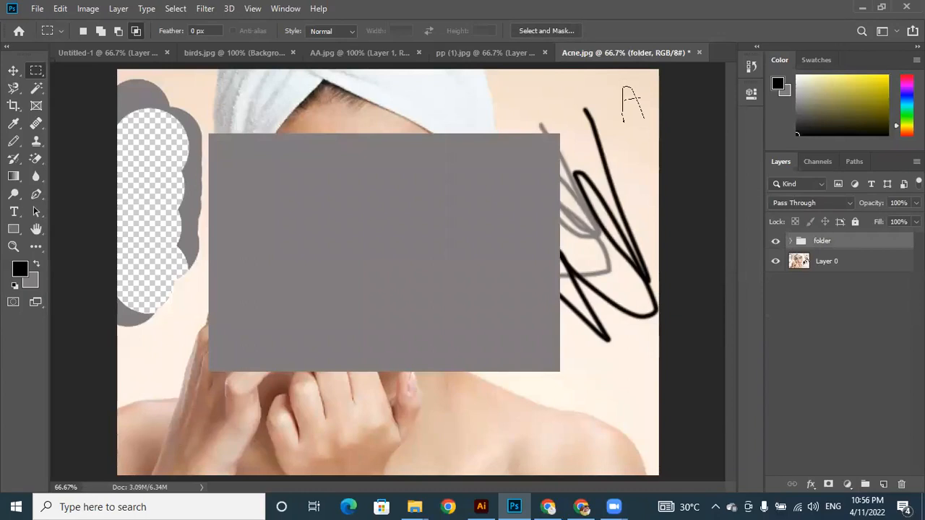
click(849, 485)
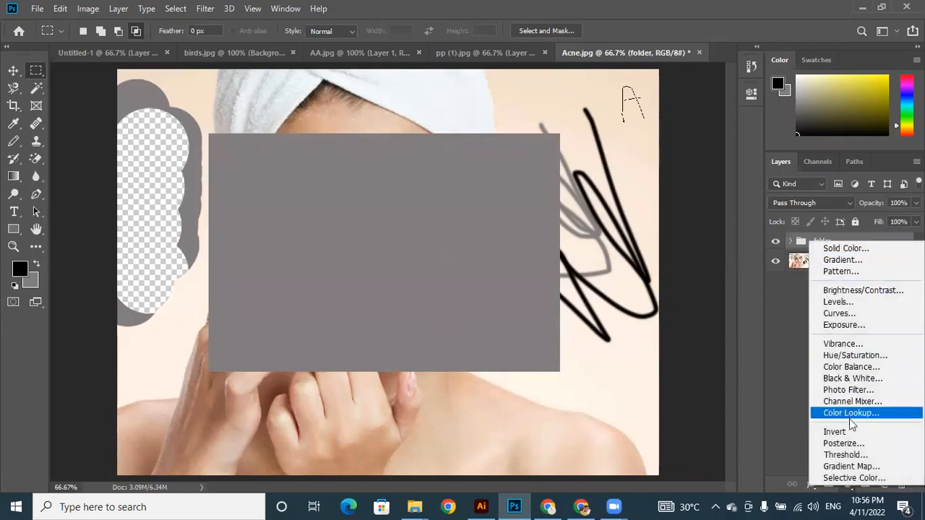
click(782, 395)
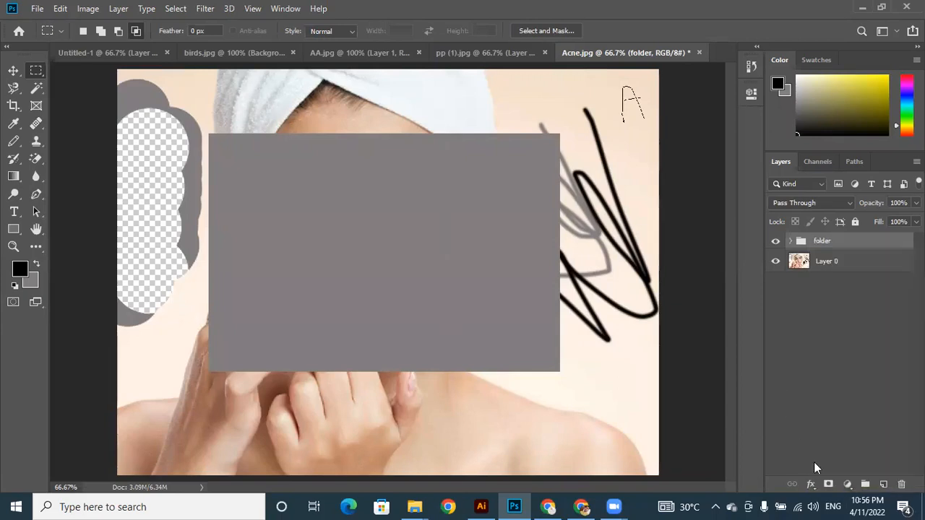
click(849, 484)
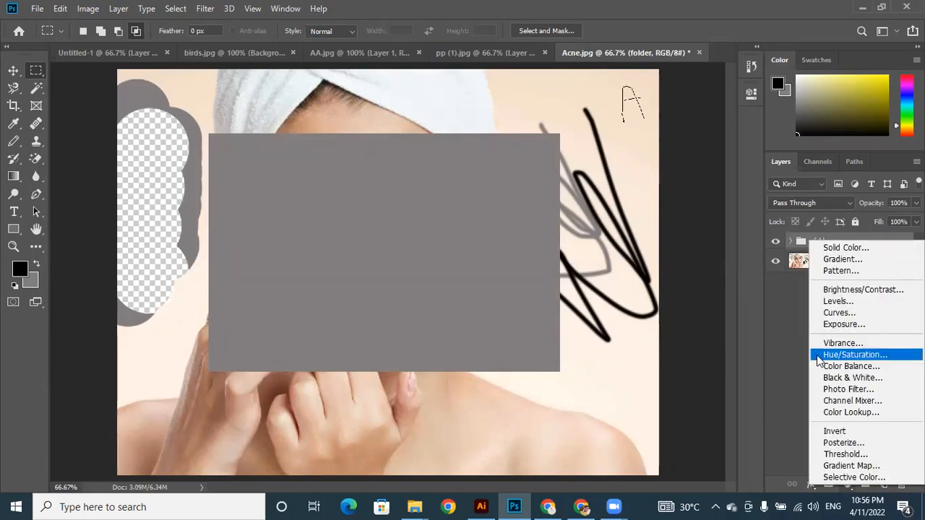
click(788, 441)
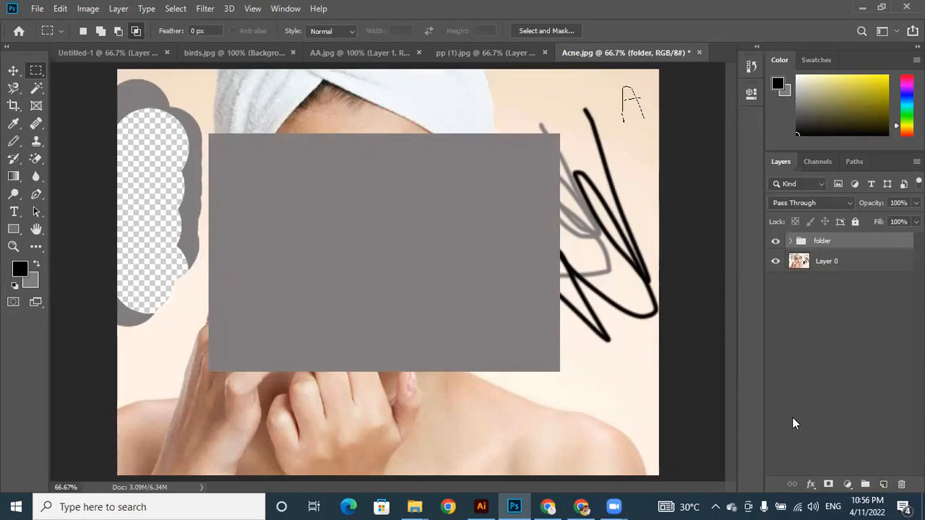
Hide the "folder" group, leaving the photo on Layer 0 visible.
key(ctrl+minus)
key(ctrl+plus)
click(776, 241)
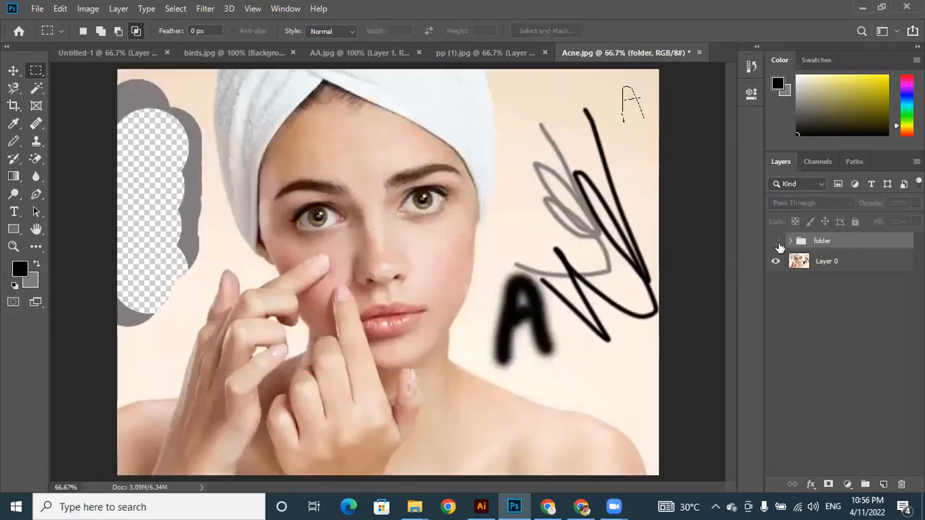